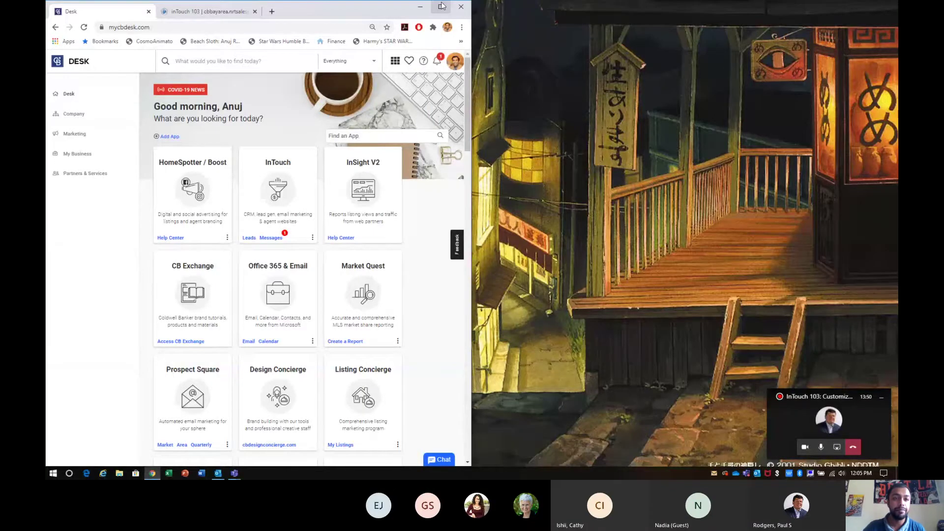
Maximize the browser, hide the meeting window, and launch InTouch from the Desk dashboard.
left_click(441, 7)
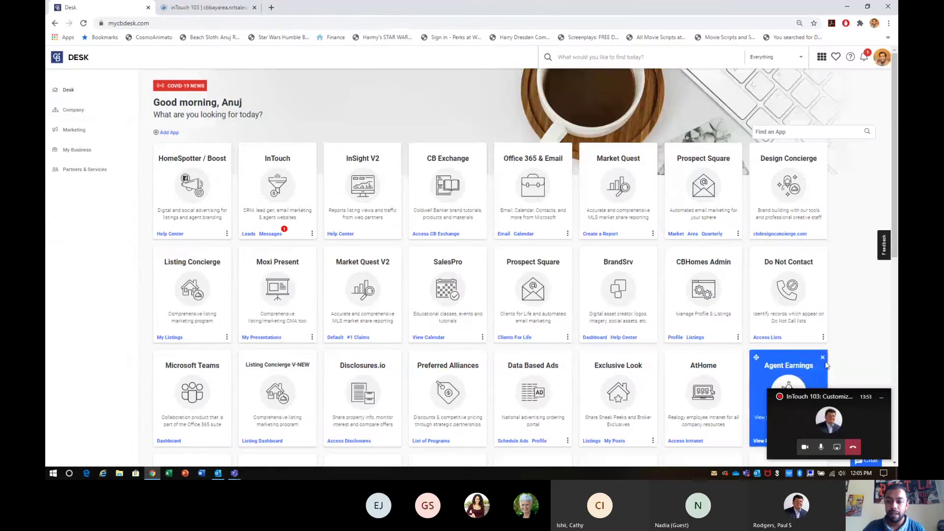
left_click(882, 398)
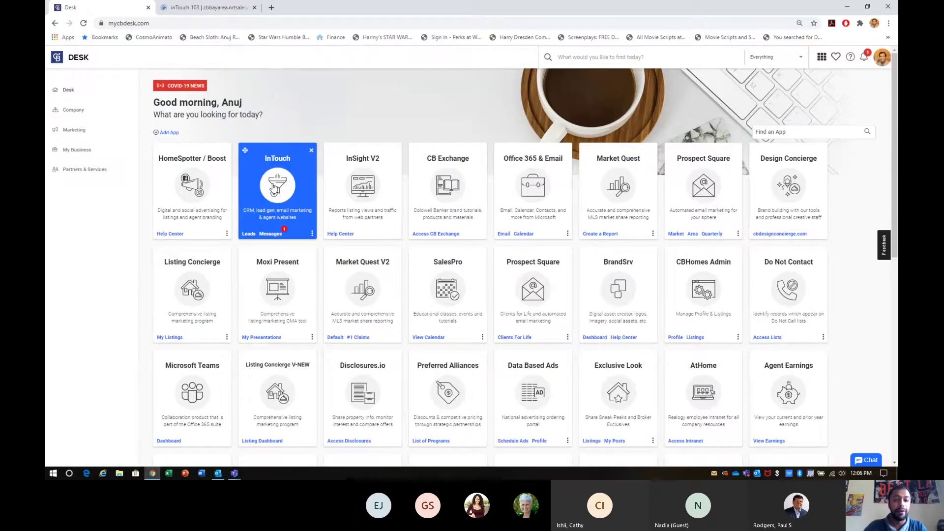
left_click(274, 187)
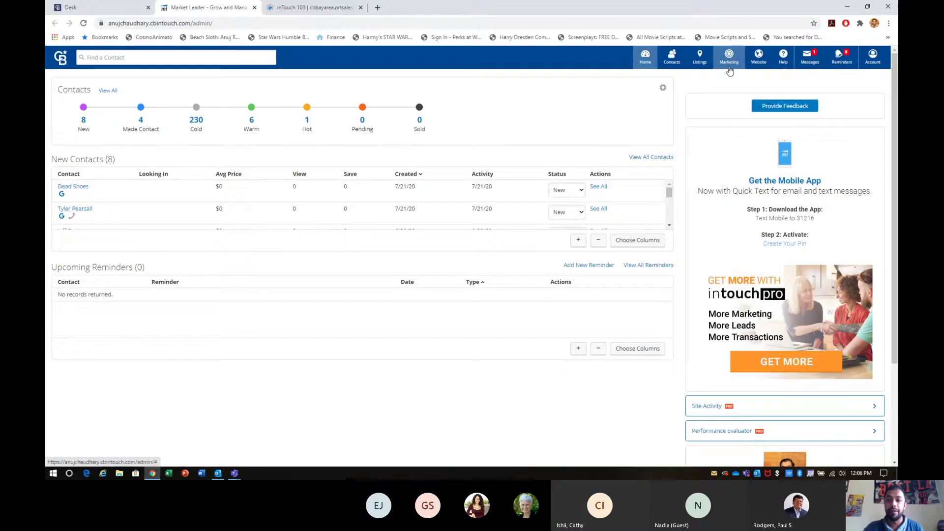
Zoom the page to 110% and go to Marketing Center from the Marketing menu.
key("ctrl+plus")
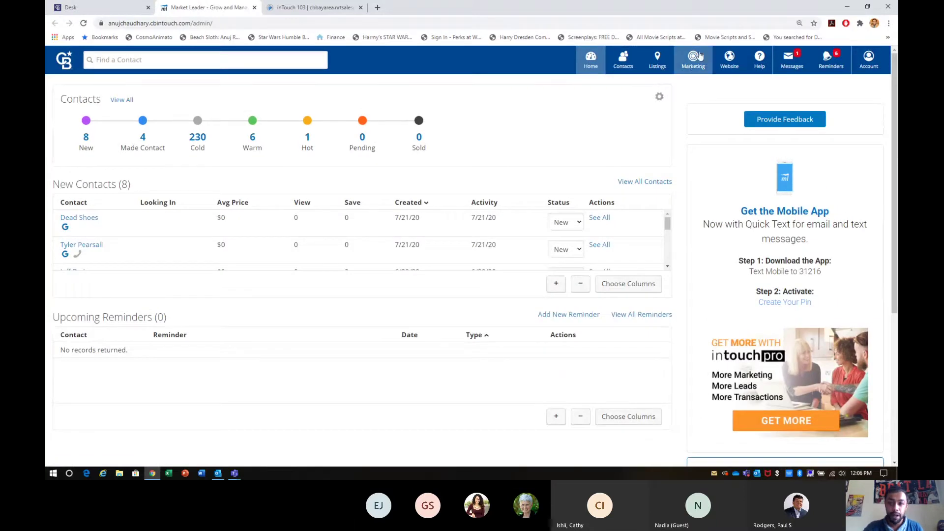
left_click(694, 66)
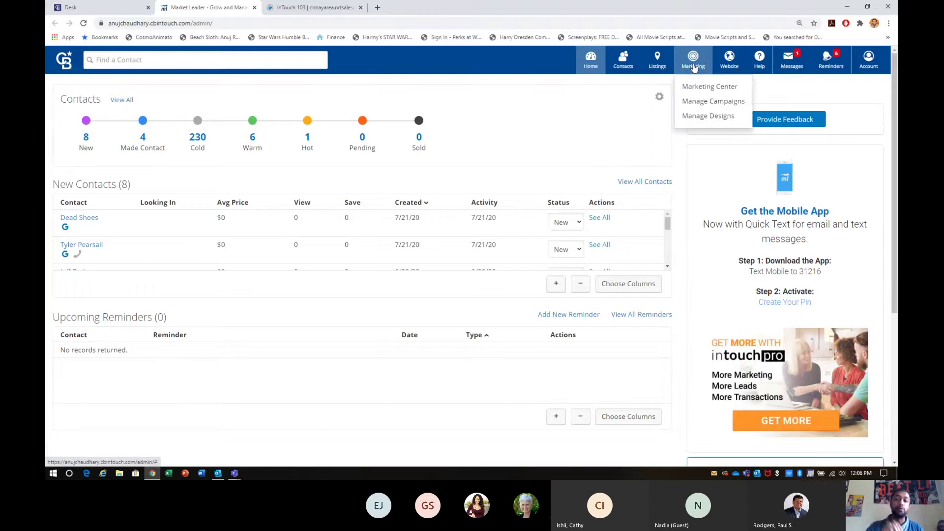
left_click(708, 87)
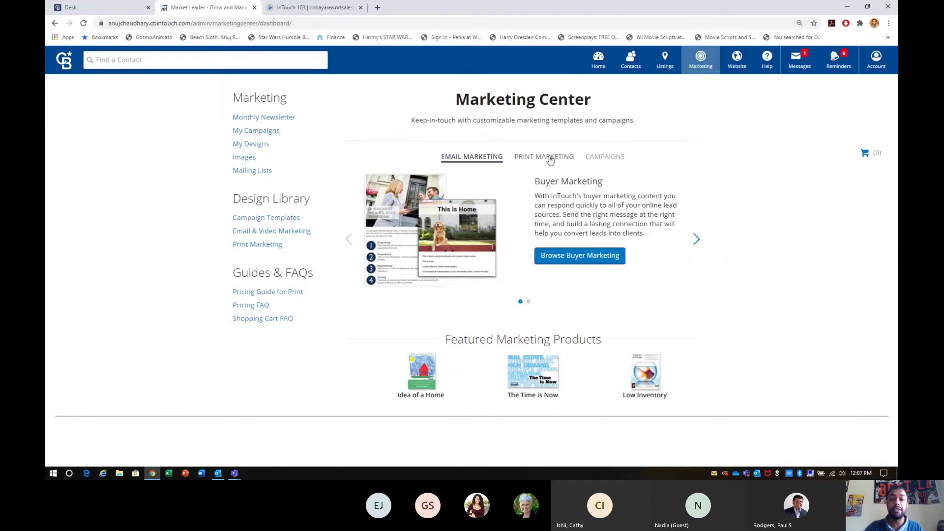
Preview the Campaigns, Print Marketing and Email Marketing carousel tabs, ending on Email Marketing.
left_click(601, 158)
left_click(563, 158)
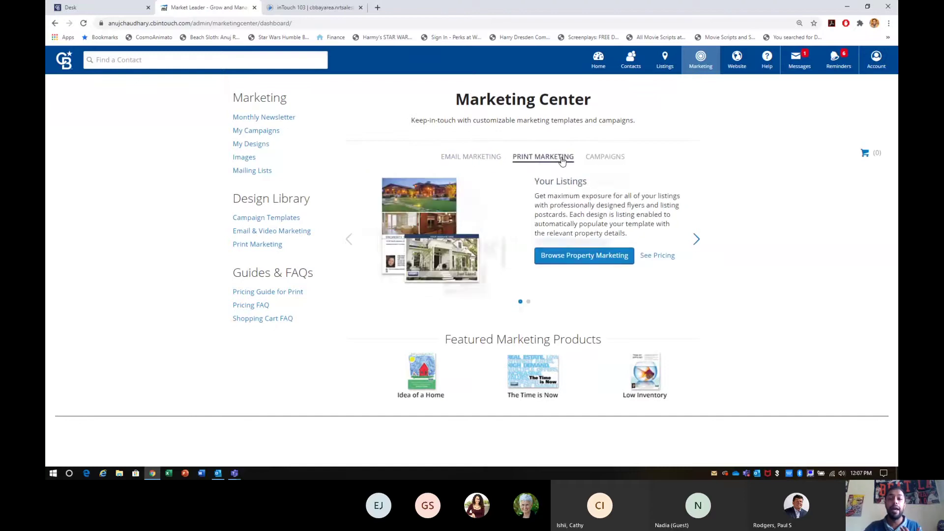
left_click(490, 158)
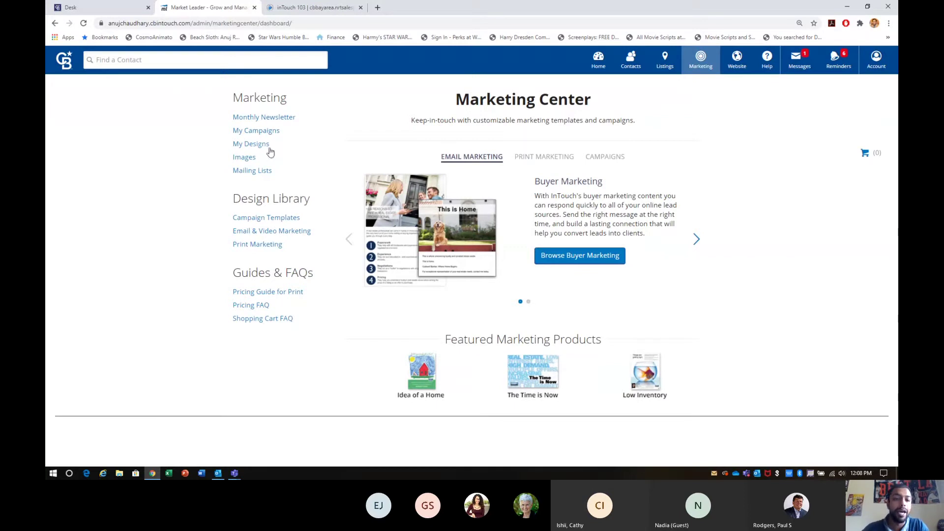
Open the Email & Video Marketing design library from the Design Library sidebar.
left_click_drag(223, 234, 247, 232)
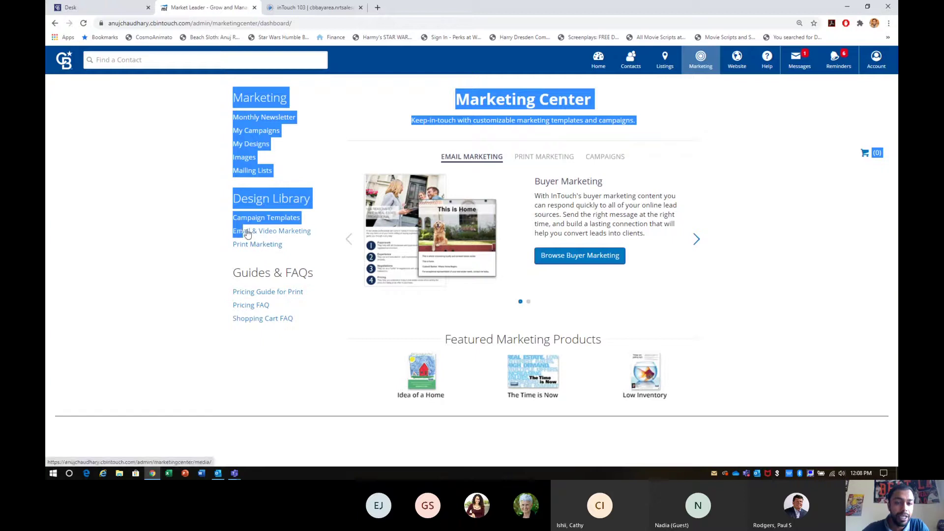
left_click(324, 236)
left_click_drag(324, 236, 279, 230)
left_click(317, 245)
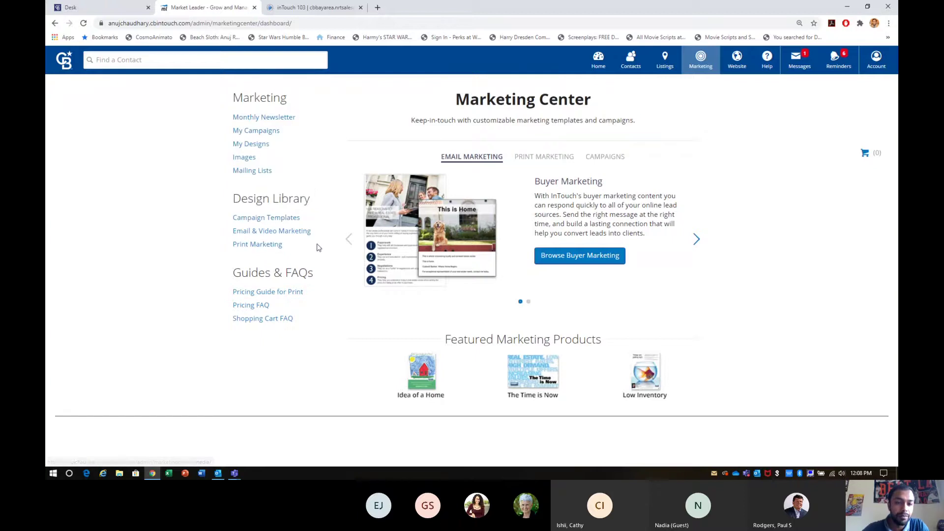
left_click_drag(314, 231, 234, 231)
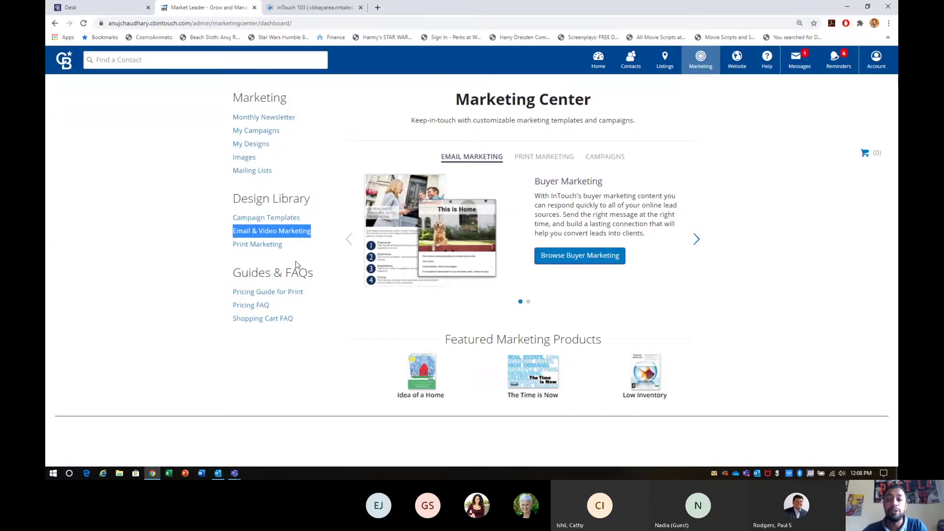
left_click(290, 236)
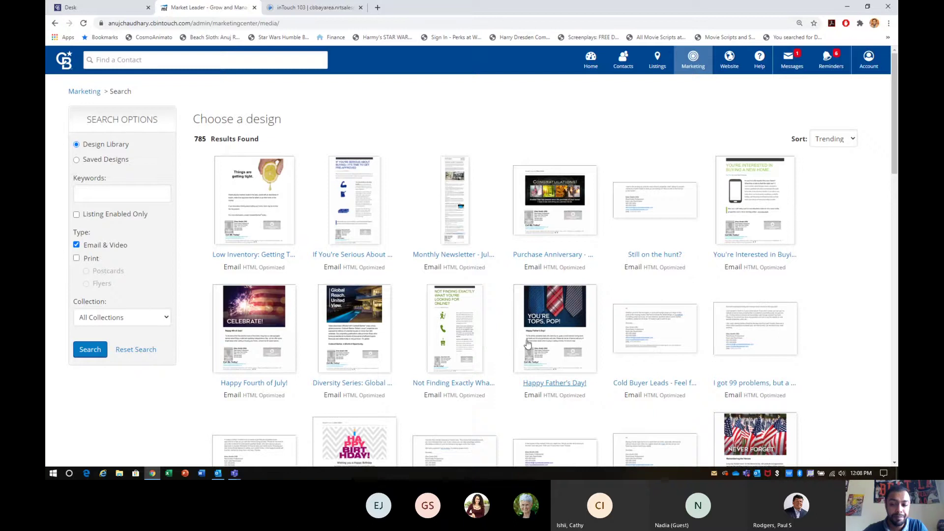
Browse the design grid, keeping the Trending sort order.
scroll(527, 343, "down", 2)
scroll(527, 343, "down", 5)
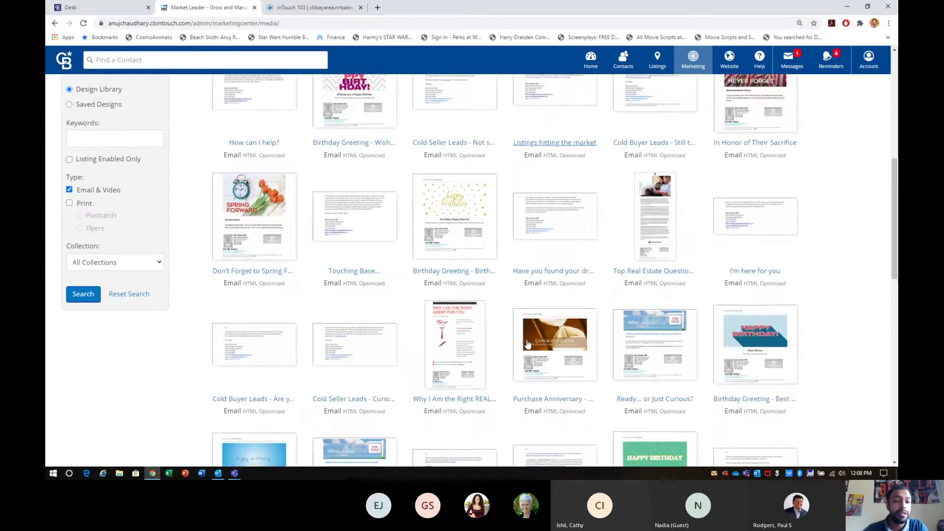
scroll(527, 343, "up", 8)
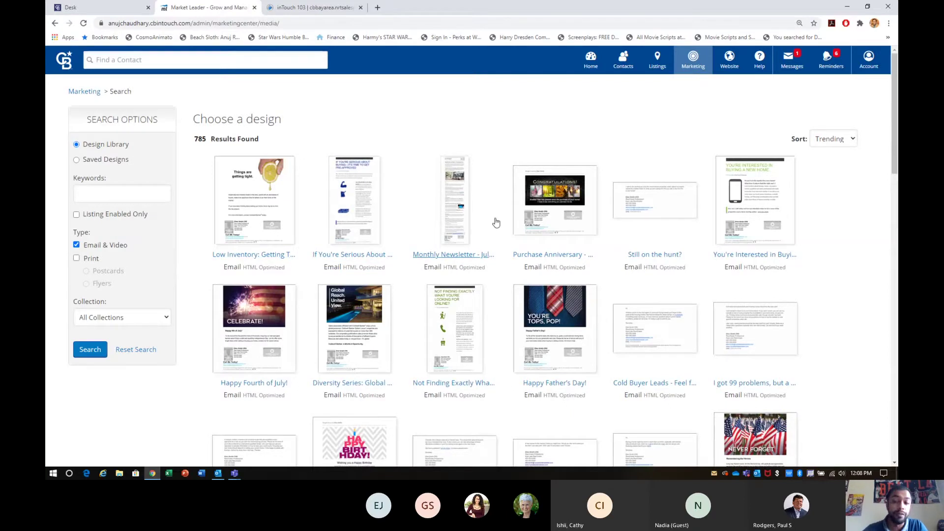
left_click(833, 139)
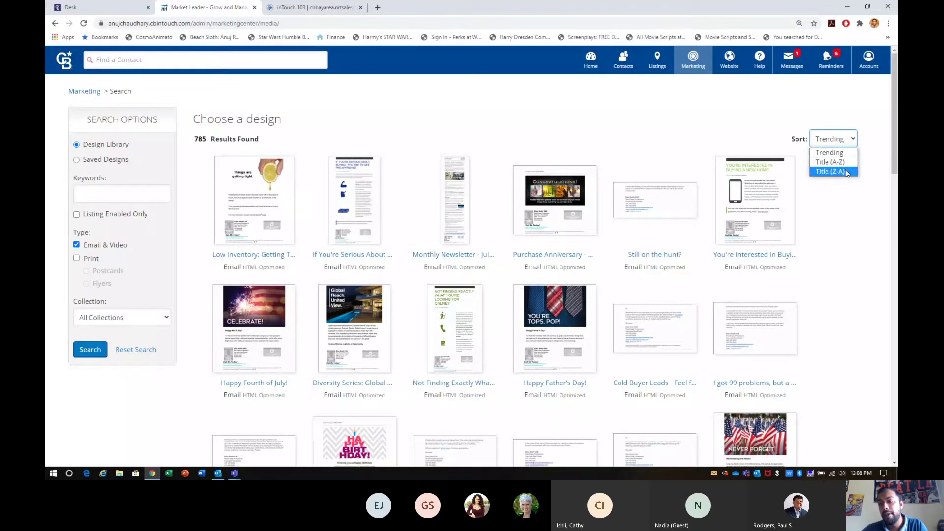
left_click(824, 120)
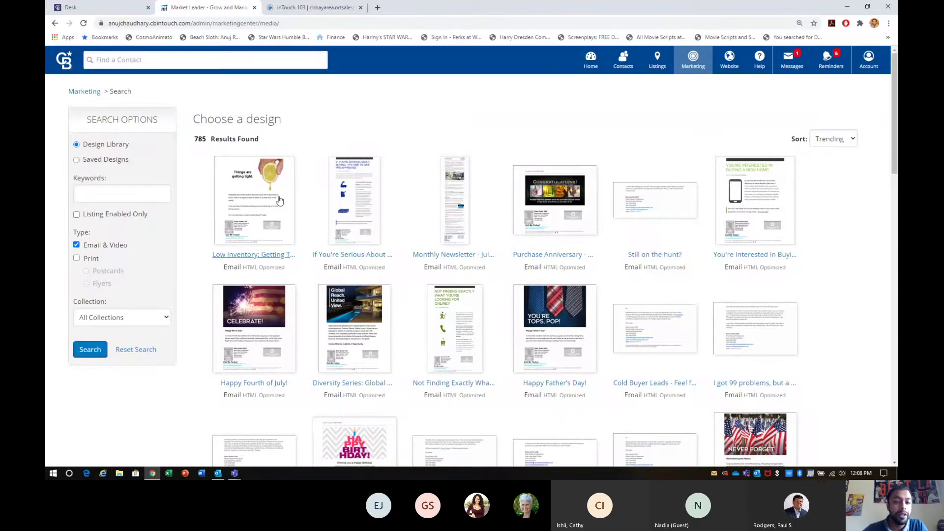
Preview the Low Inventory design, then open 'If You're Serious About Buying' instead.
left_click(279, 200)
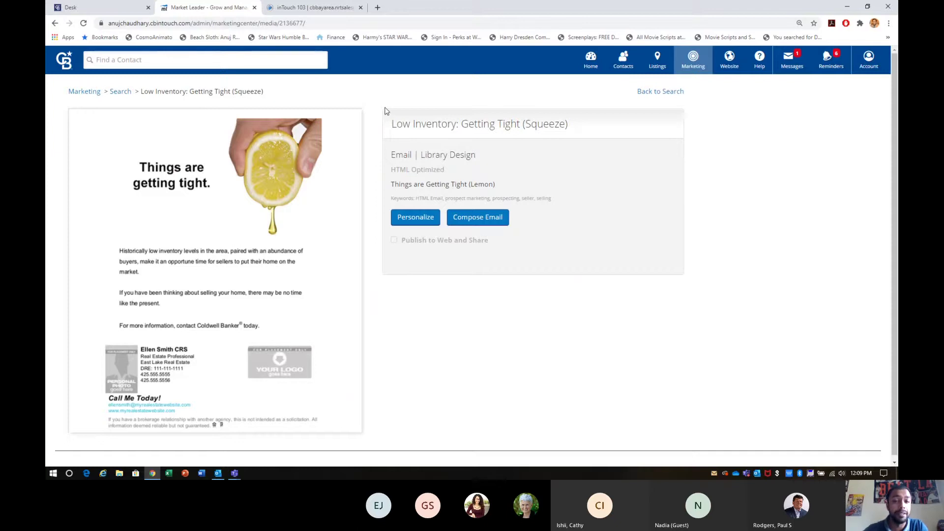
left_click(128, 95)
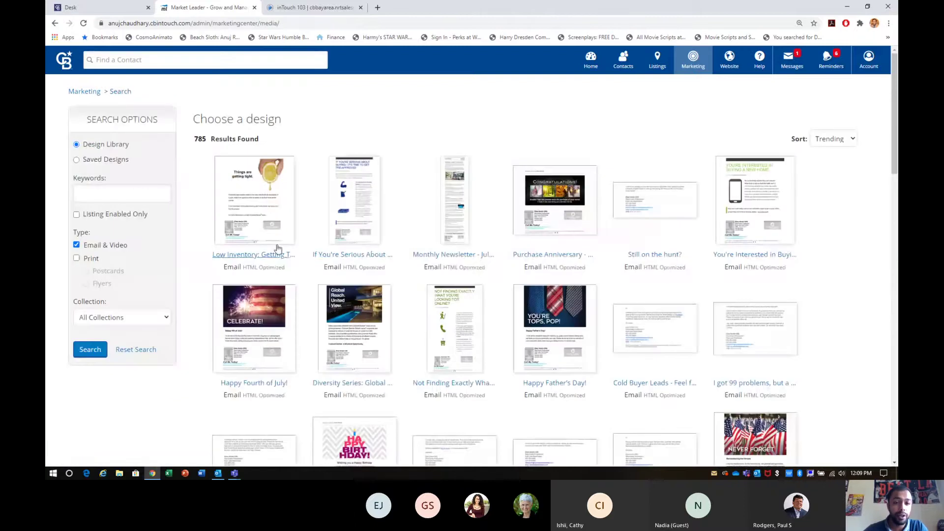
left_click(354, 224)
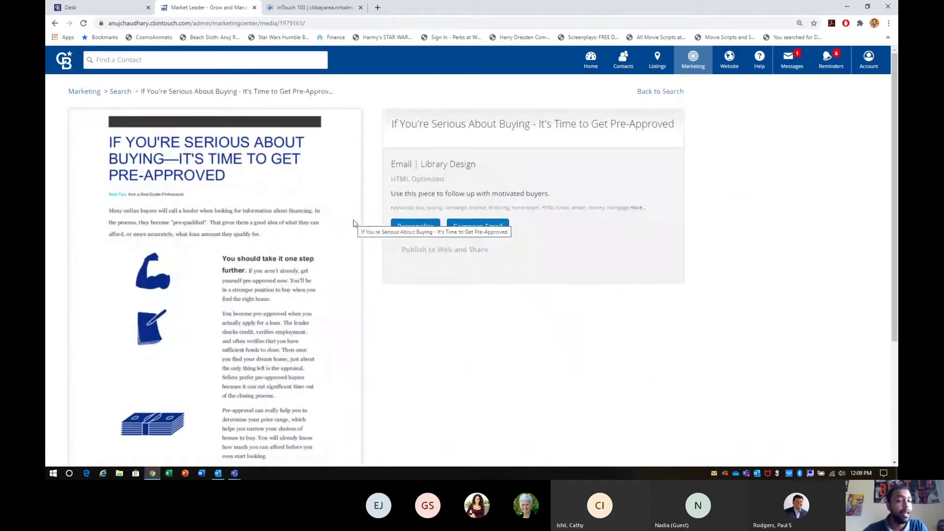
scroll(406, 358, "down", 3)
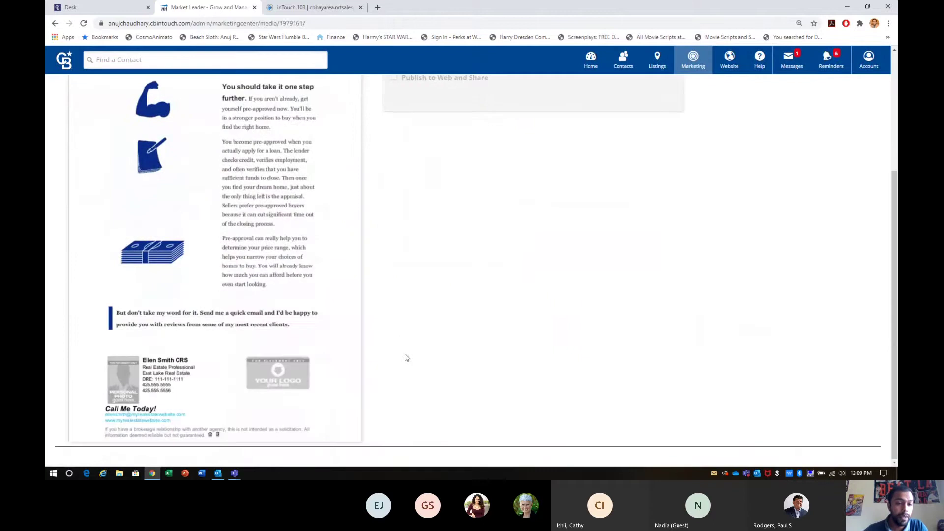
scroll(406, 357, "up", 3)
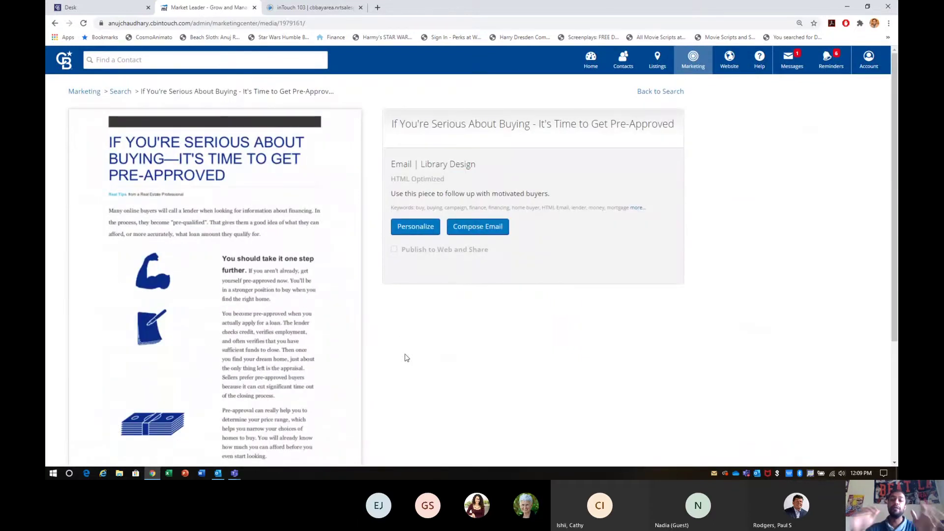
Personalize the pre-approval email, save it under the prefilled name, and exit the editor.
left_click(427, 229)
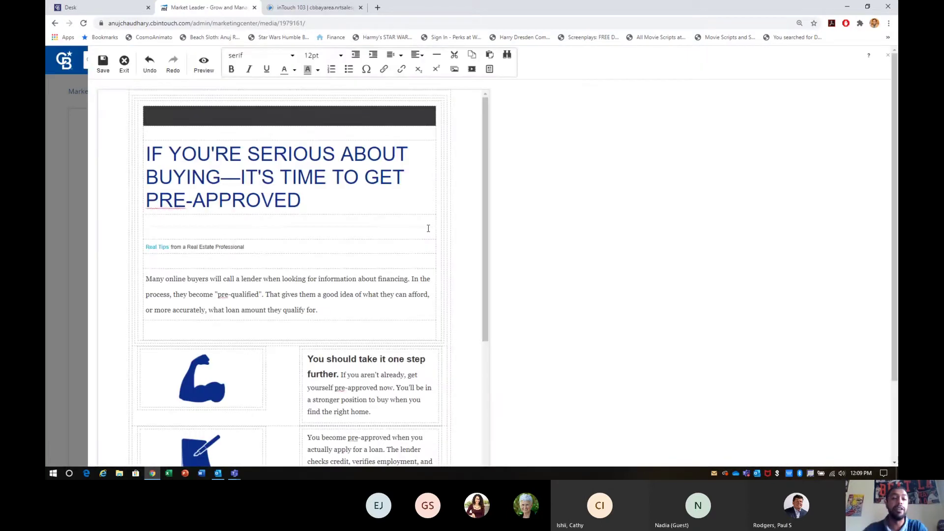
scroll(428, 229, "down", 10)
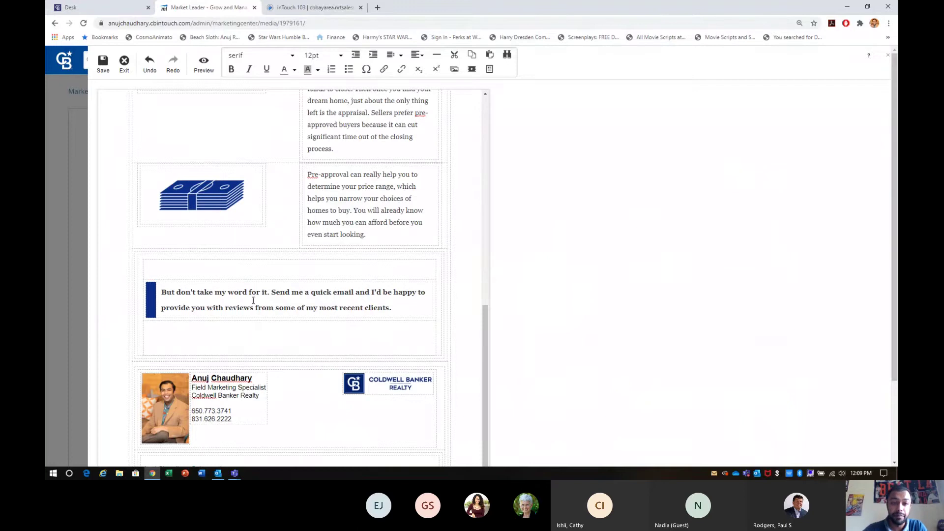
left_click(100, 72)
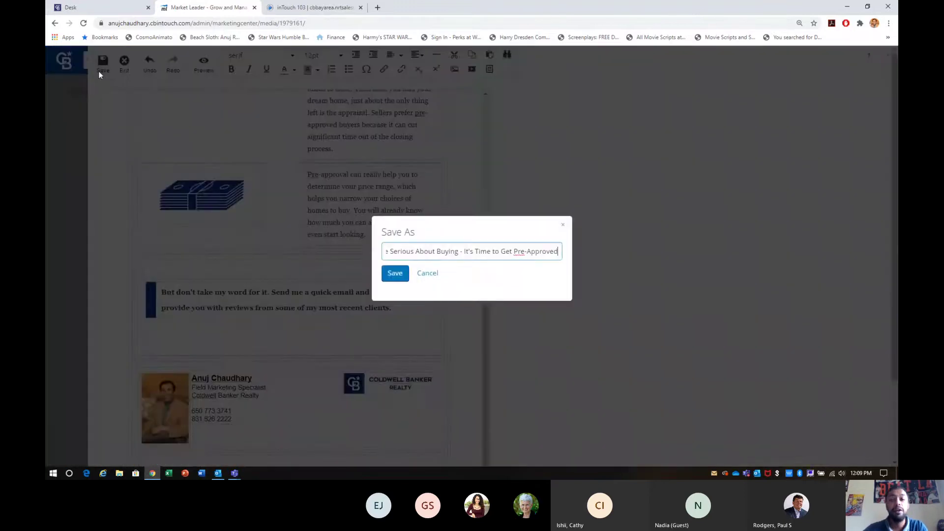
left_click(396, 273)
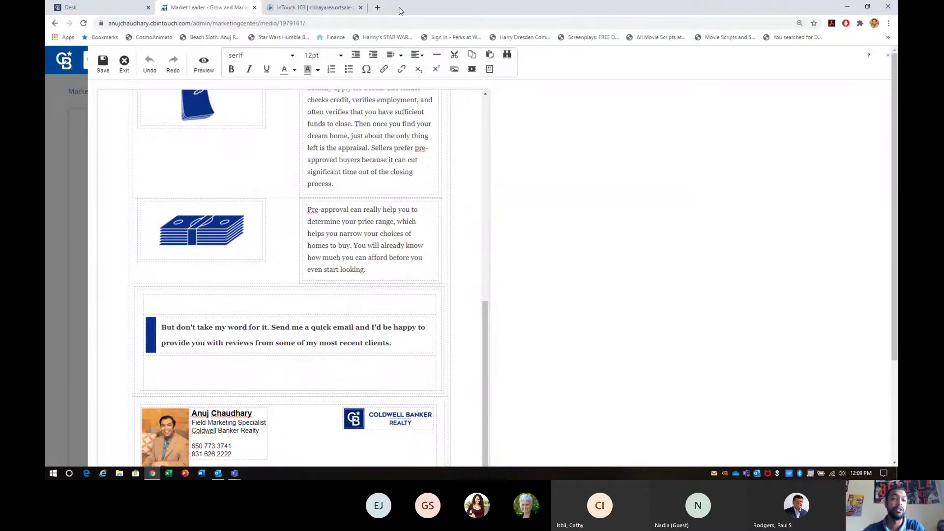
scroll(230, 236, "up", 7)
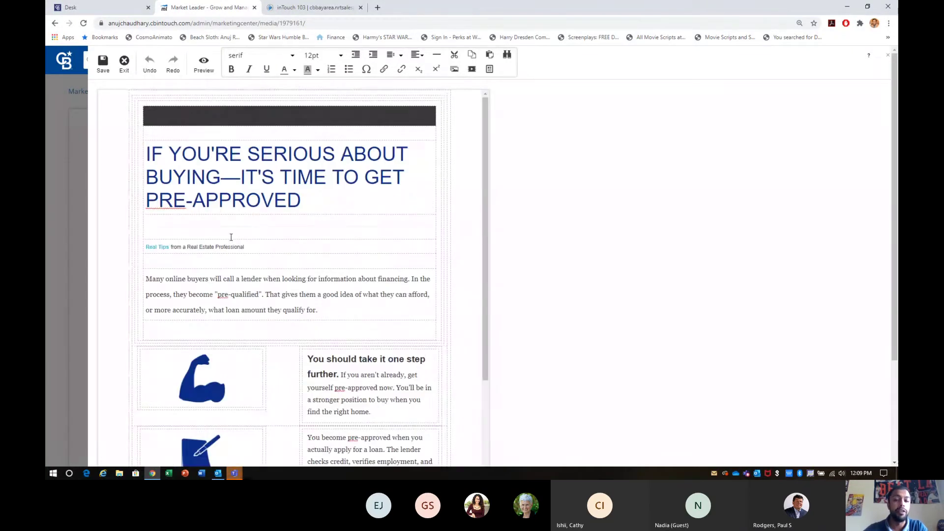
scroll(231, 237, "down", 7)
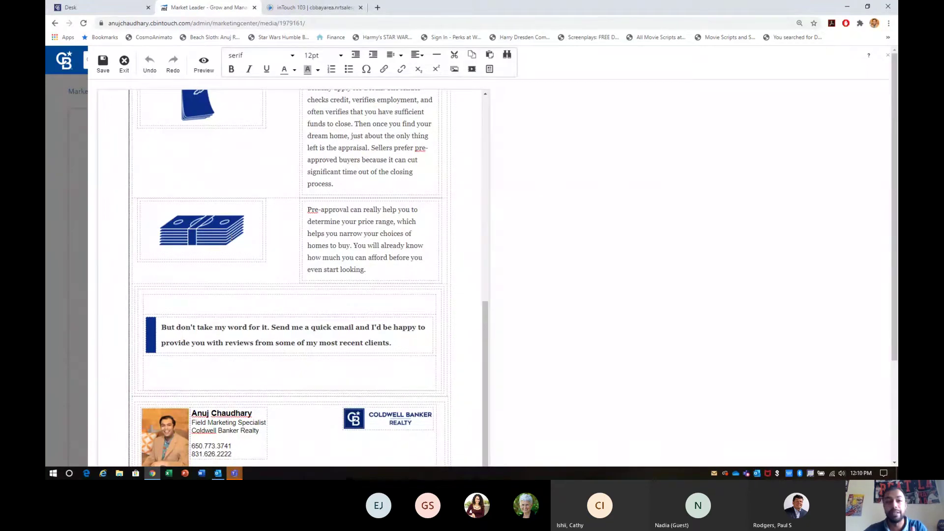
left_click(122, 73)
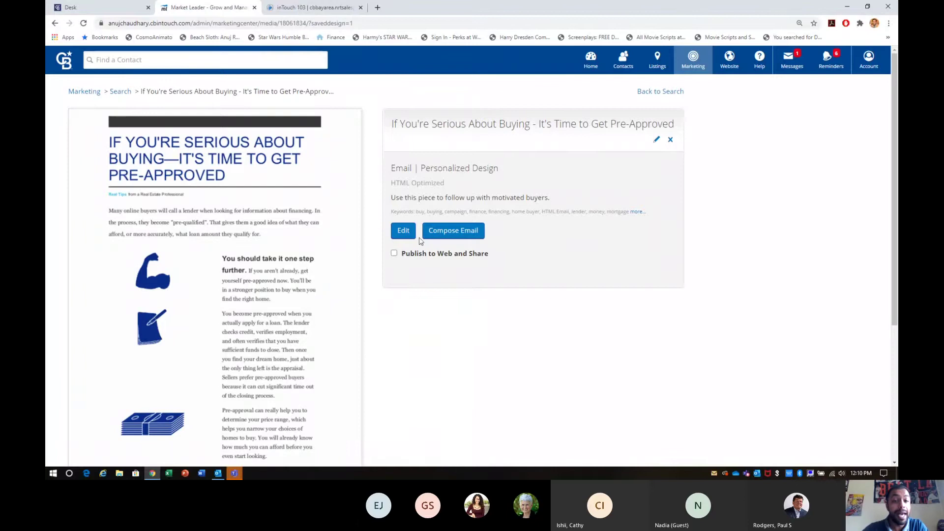
Enable 'Publish to Web and Share' for the design and select its public share link.
scroll(404, 210, "down", 2)
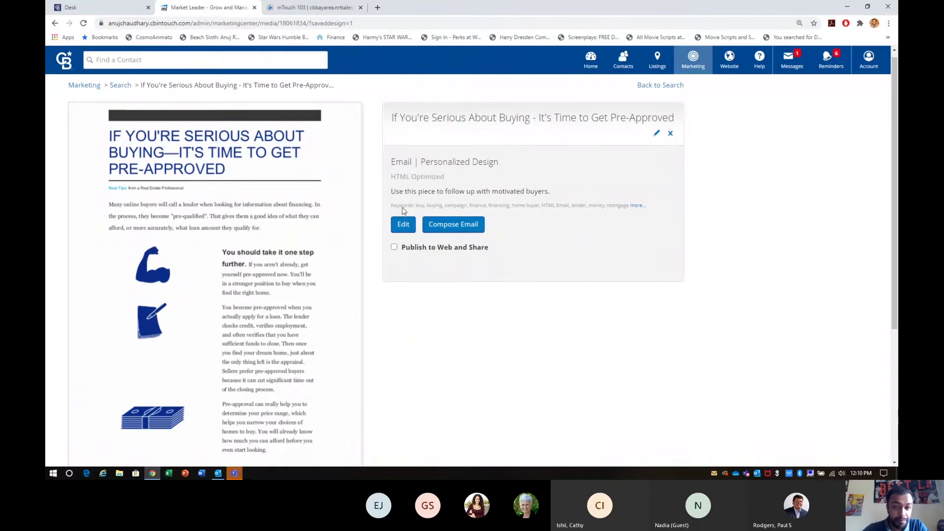
scroll(404, 211, "down", 2)
scroll(404, 211, "up", 2)
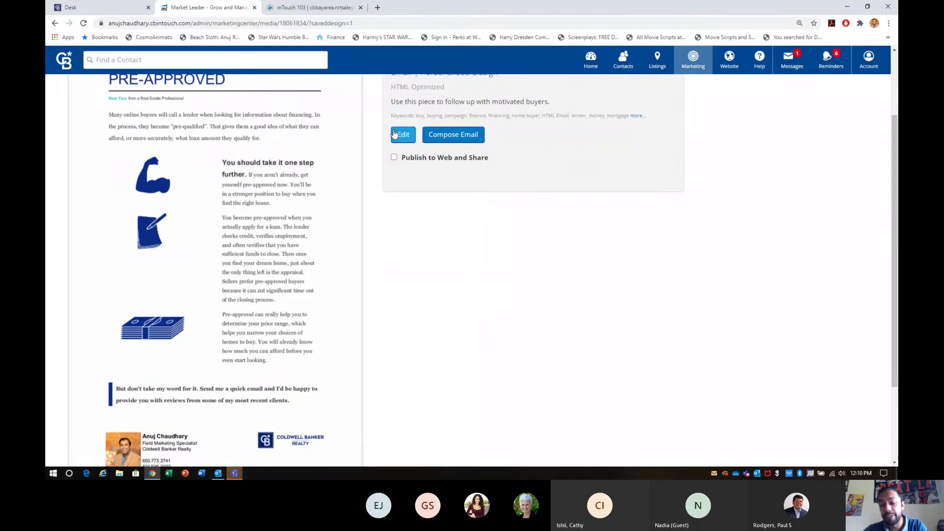
scroll(395, 134, "up", 2)
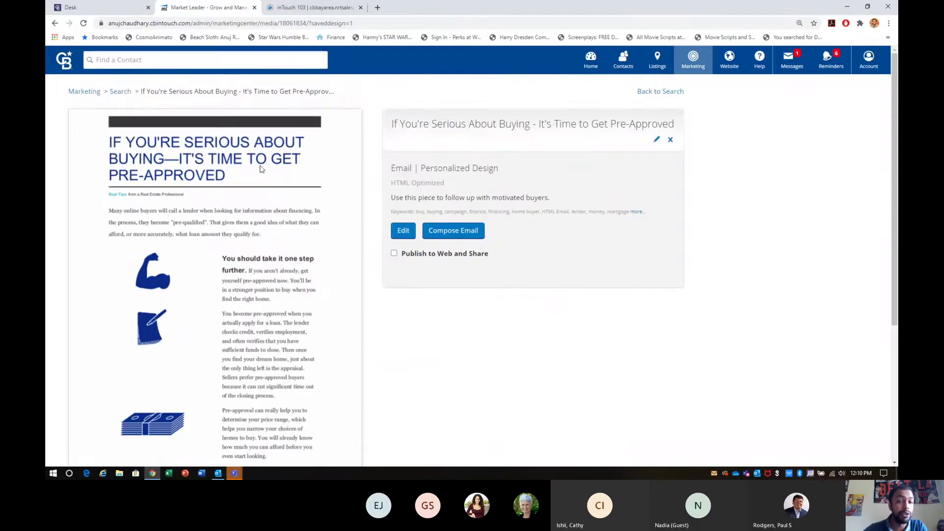
scroll(261, 169, "down", 4)
scroll(183, 340, "up", 4)
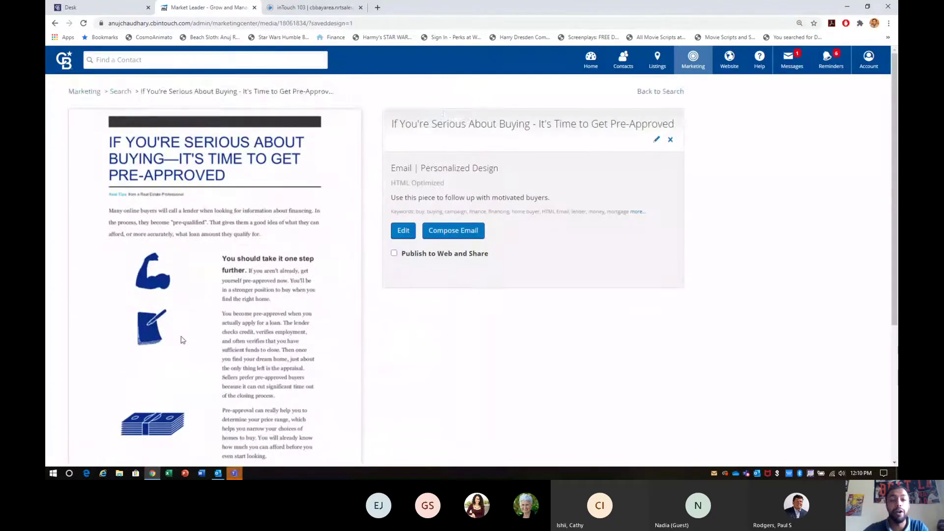
scroll(181, 339, "down", 4)
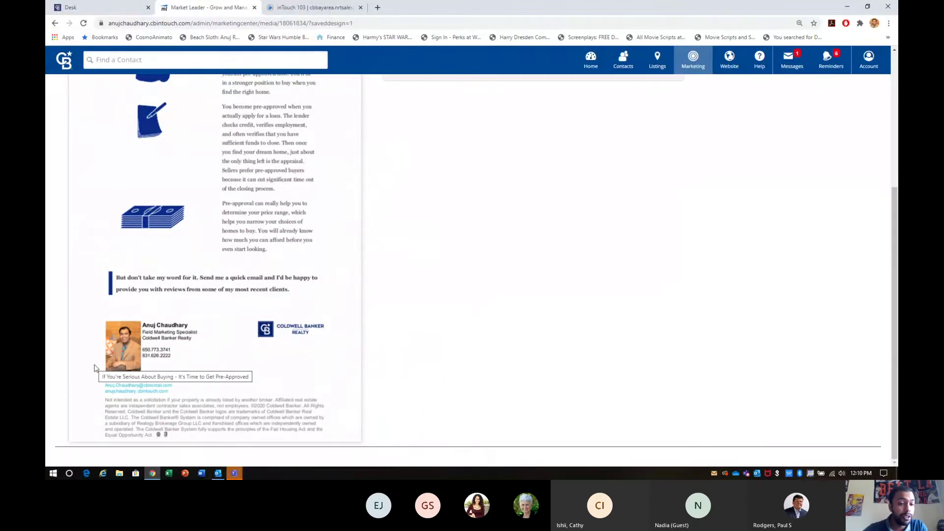
scroll(357, 293, "up", 4)
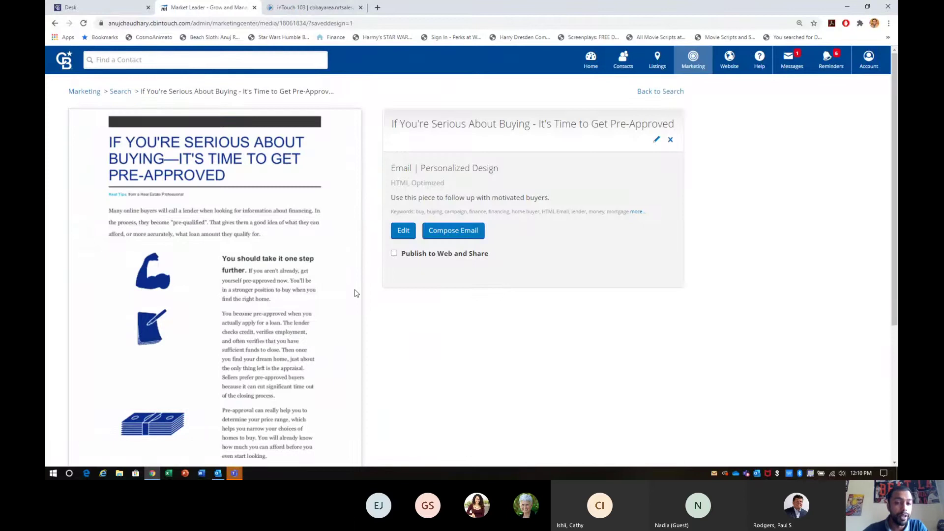
left_click(394, 253)
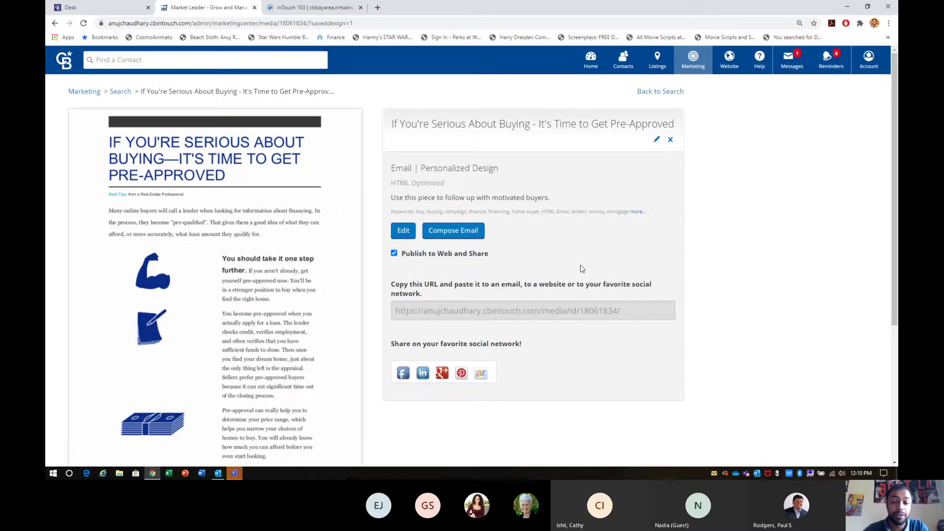
left_click(548, 310)
key("ctrl+c")
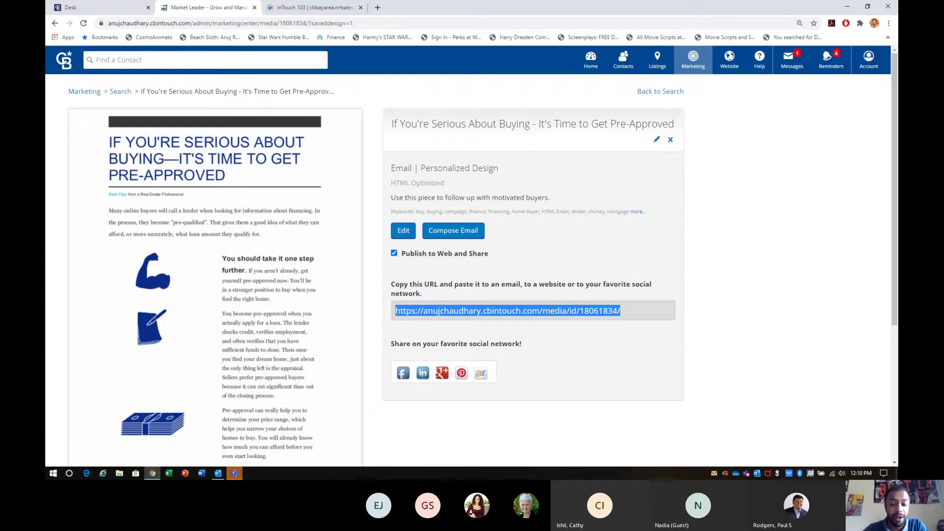
left_click(377, 8)
key("ctrl+v")
key("Return")
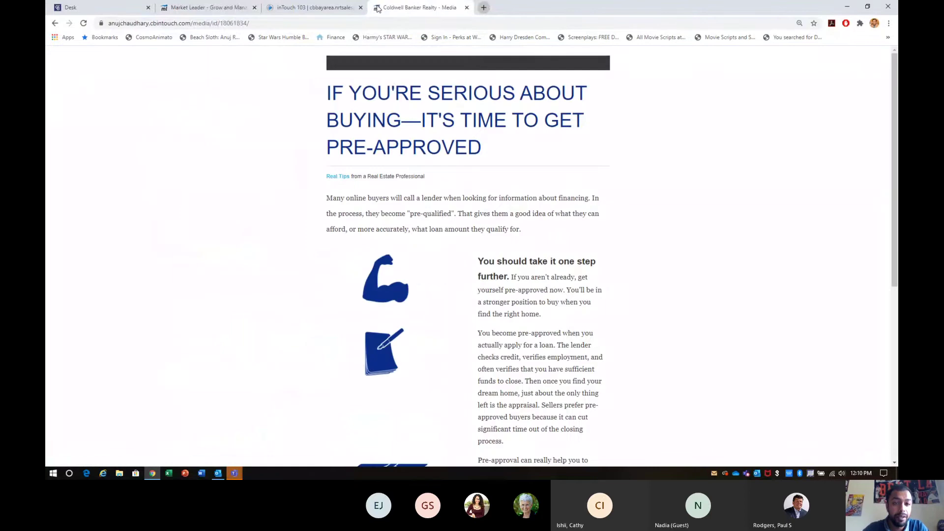
scroll(432, 230, "down", 6)
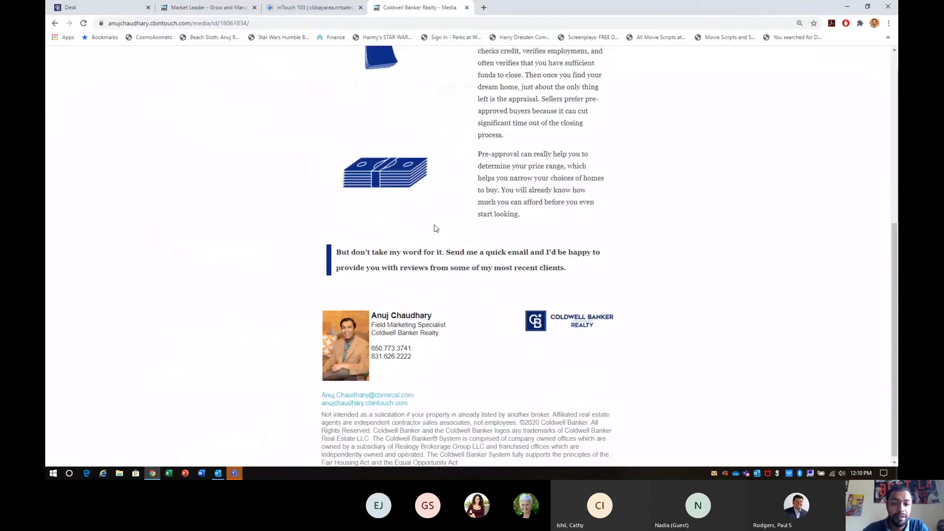
scroll(434, 227, "up", 6)
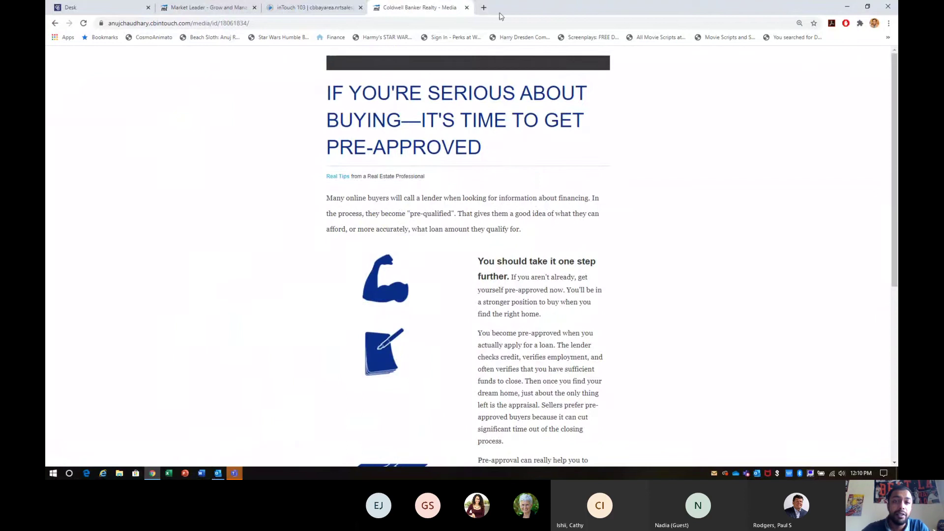
left_click(467, 7)
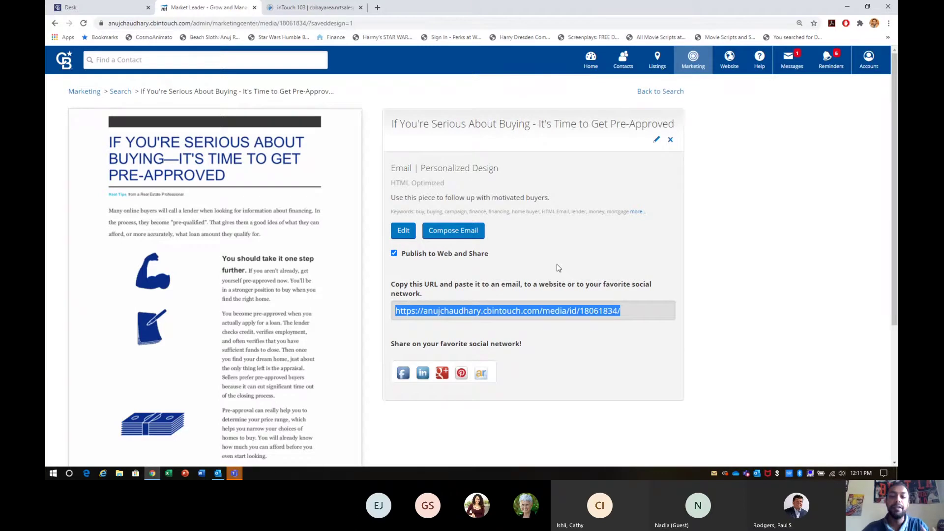
scroll(263, 284, "down", 4)
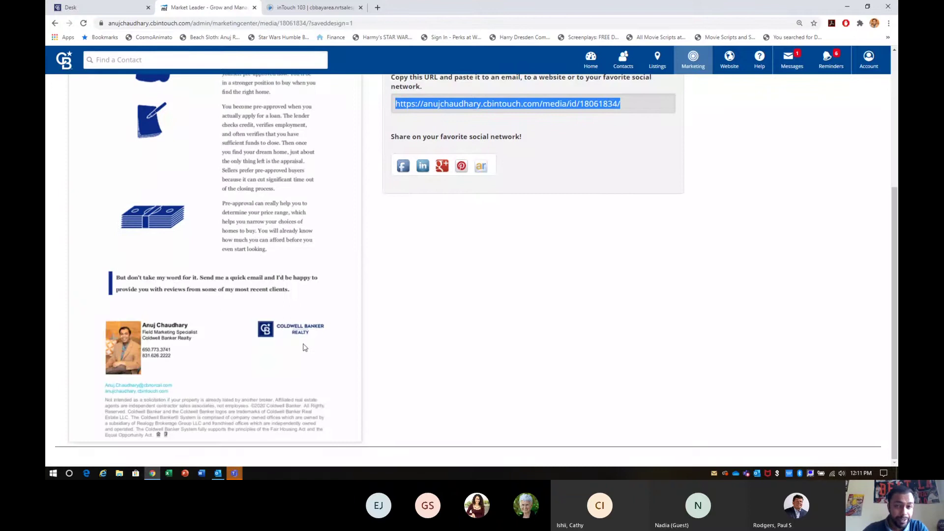
scroll(303, 348, "up", 4)
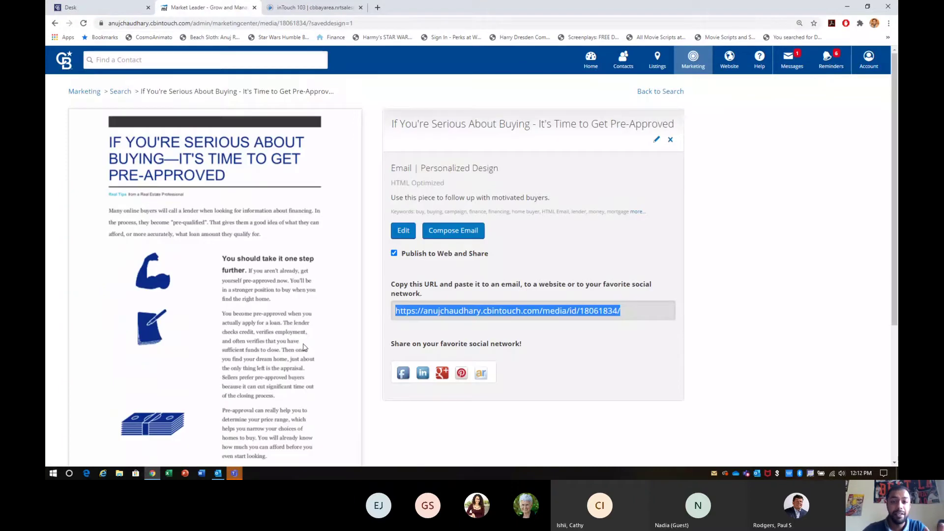
Start a Compose Email draft from the pre-approval design and focus its Subject field.
left_click(465, 231)
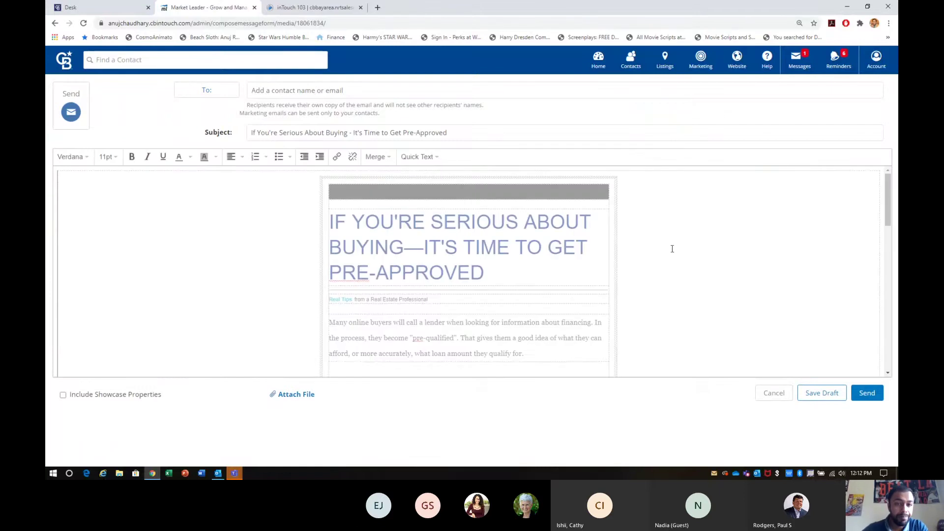
scroll(673, 249, "down", 10)
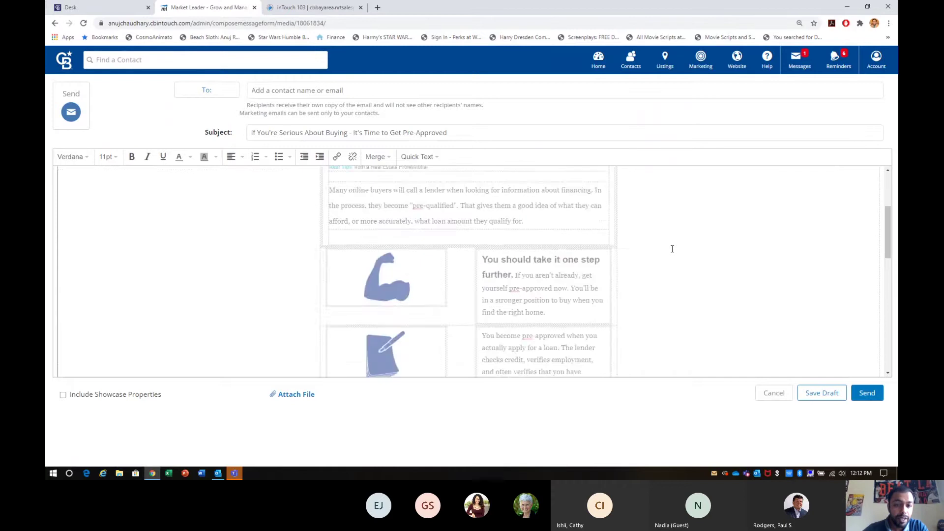
scroll(672, 249, "up", 10)
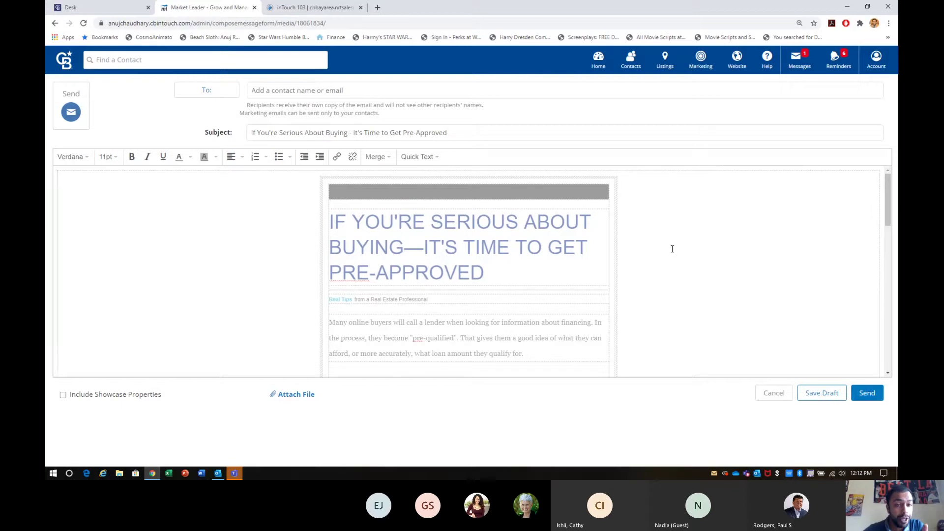
left_click(469, 138)
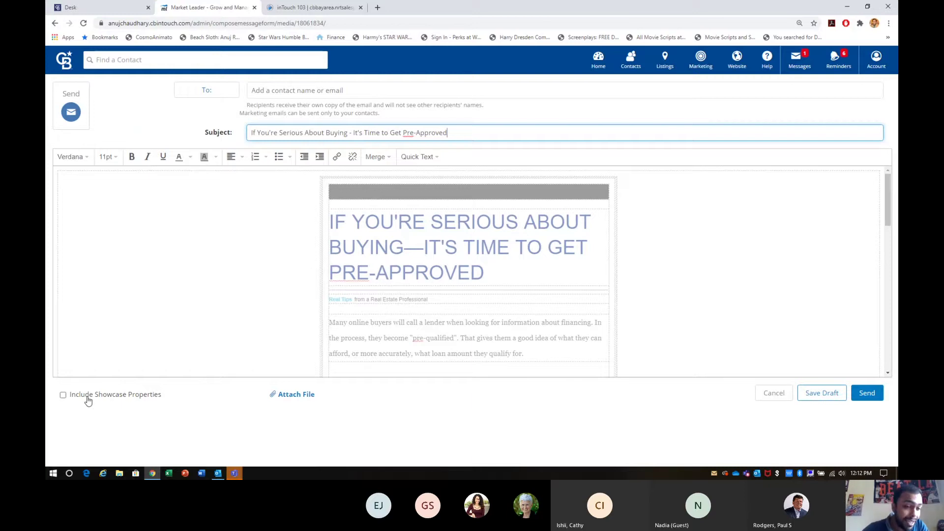
left_click(63, 396)
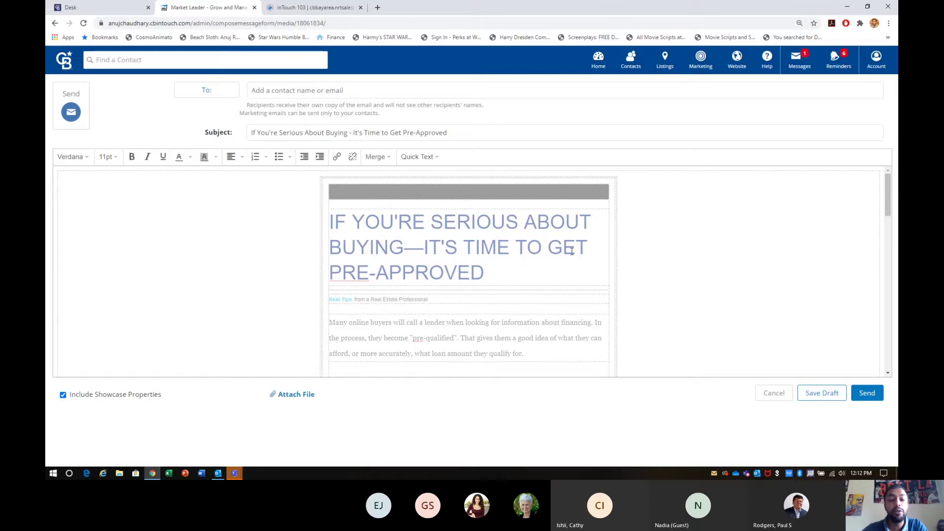
scroll(572, 252, "down", 15)
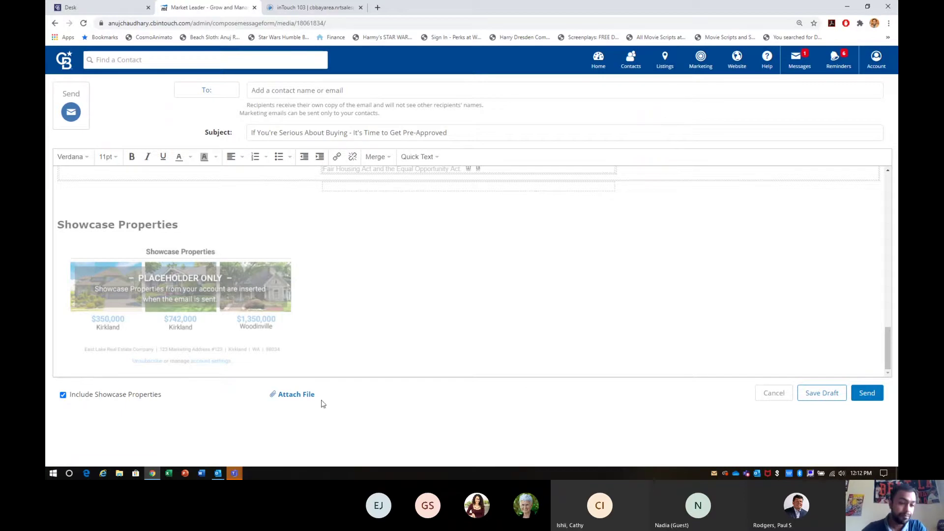
left_click(136, 399)
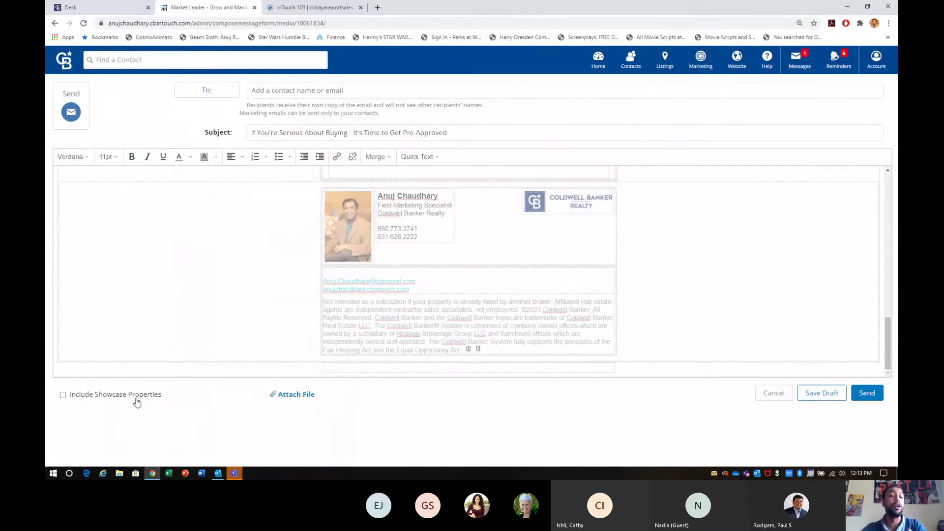
left_click(209, 96)
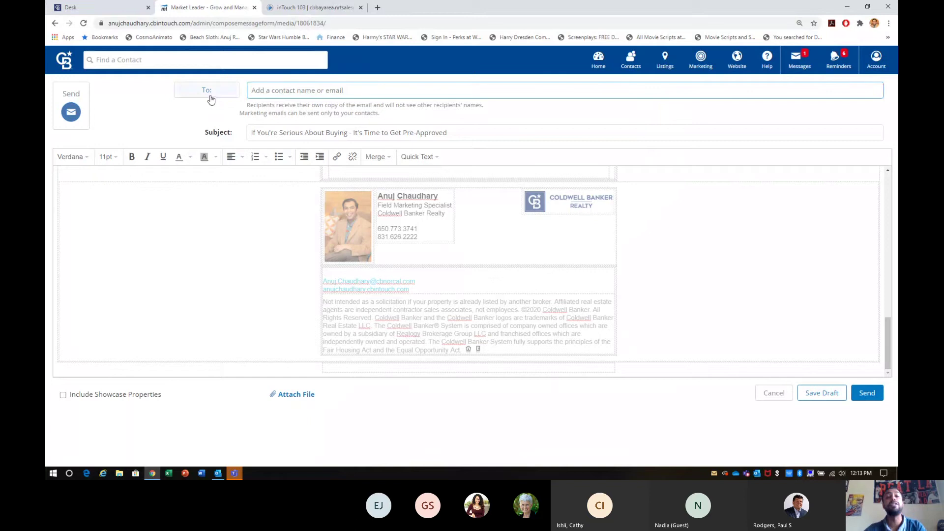
type("anuj")
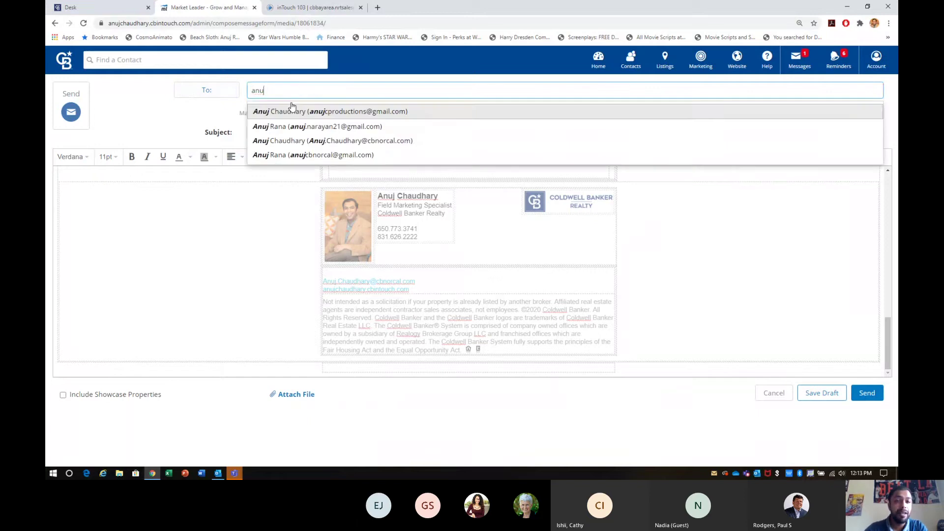
left_click(292, 106)
type("her")
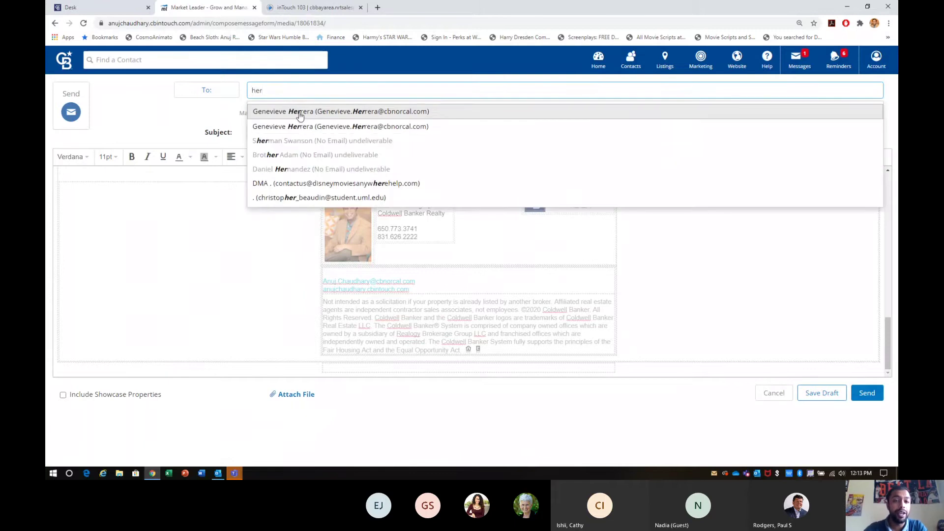
left_click(299, 114)
type("ed")
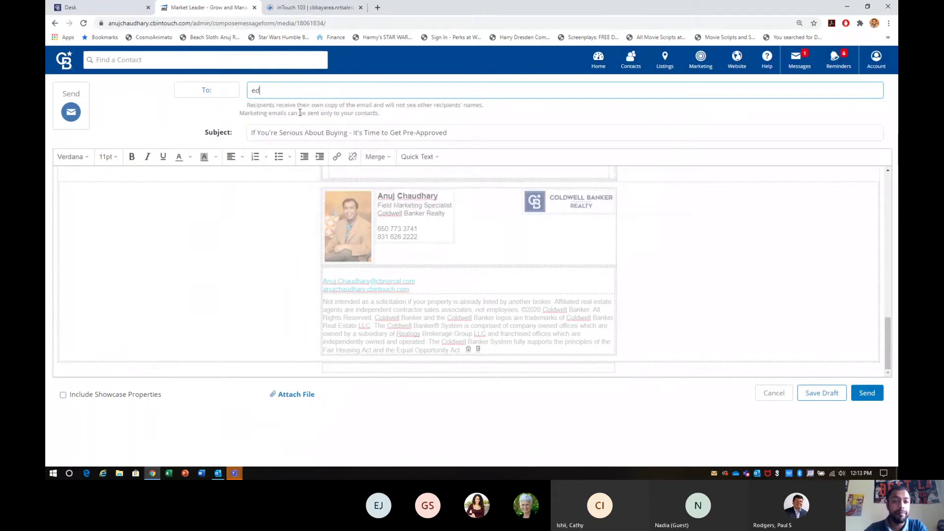
type("gar")
key("BackSpace")
key("BackSpace")
key("BackSpace")
key("BackSpace")
key("BackSpace")
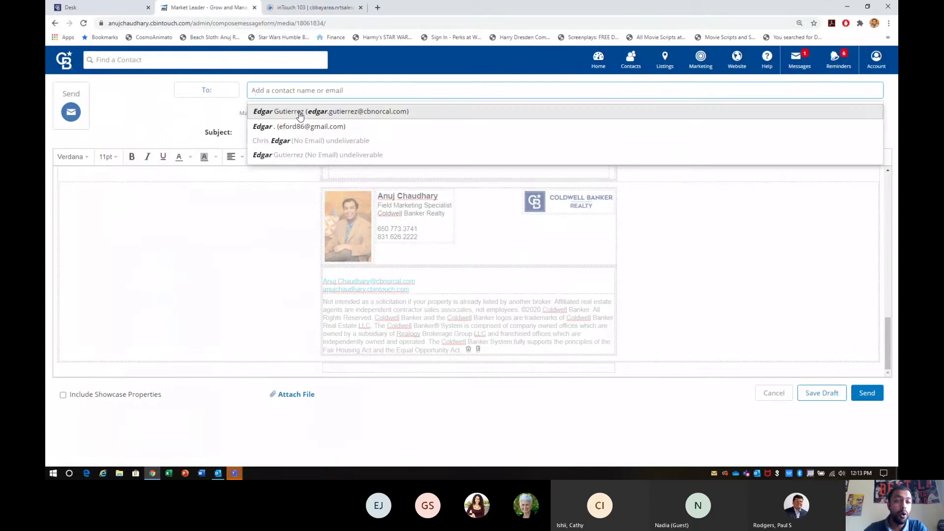
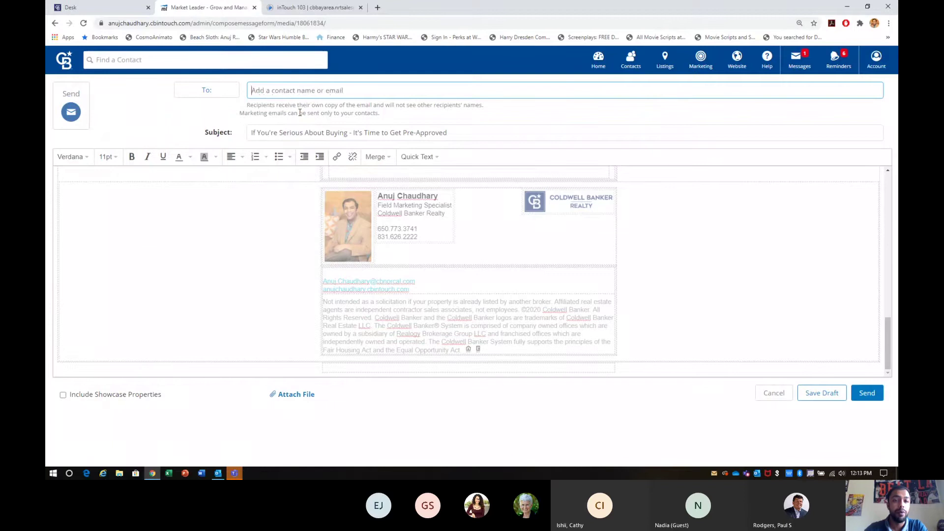
type("an")
key("BackSpace")
key("BackSpace")
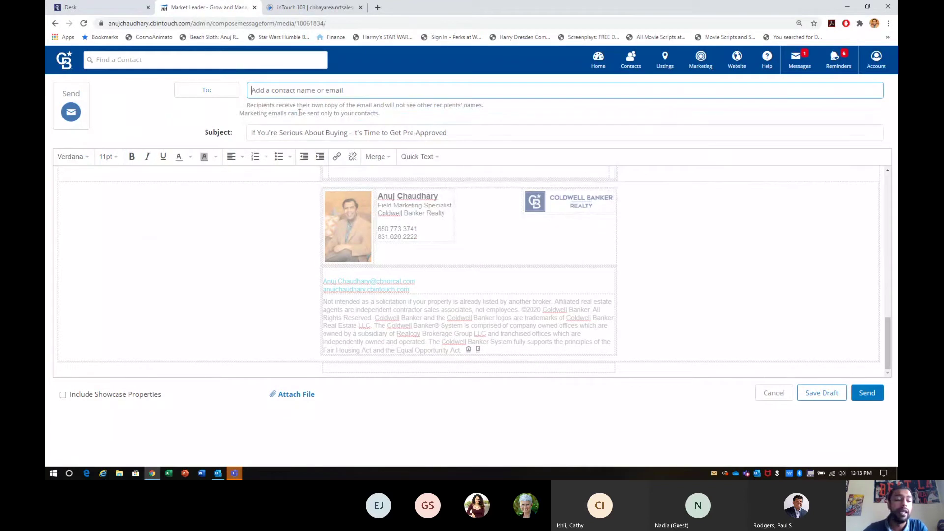
Add two contacts as recipients from the contact picker.
left_click(219, 97)
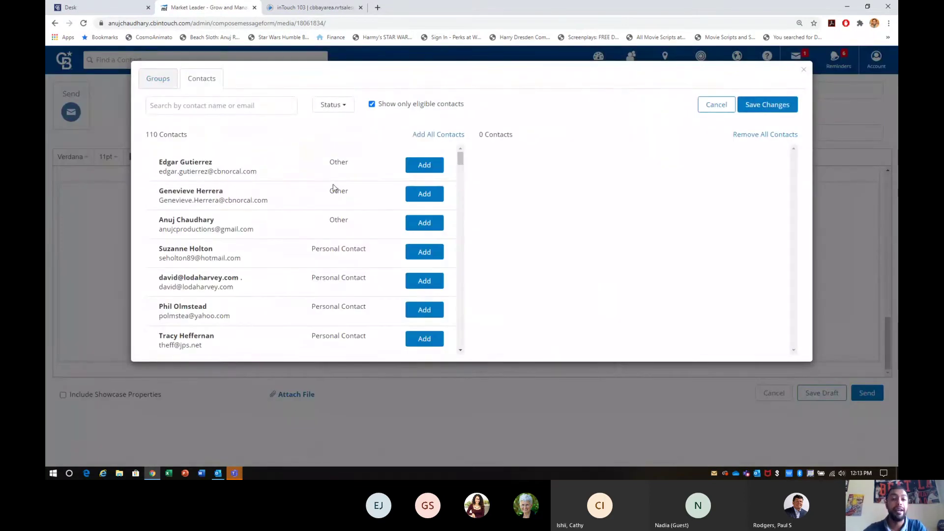
scroll(333, 229, "down", 9)
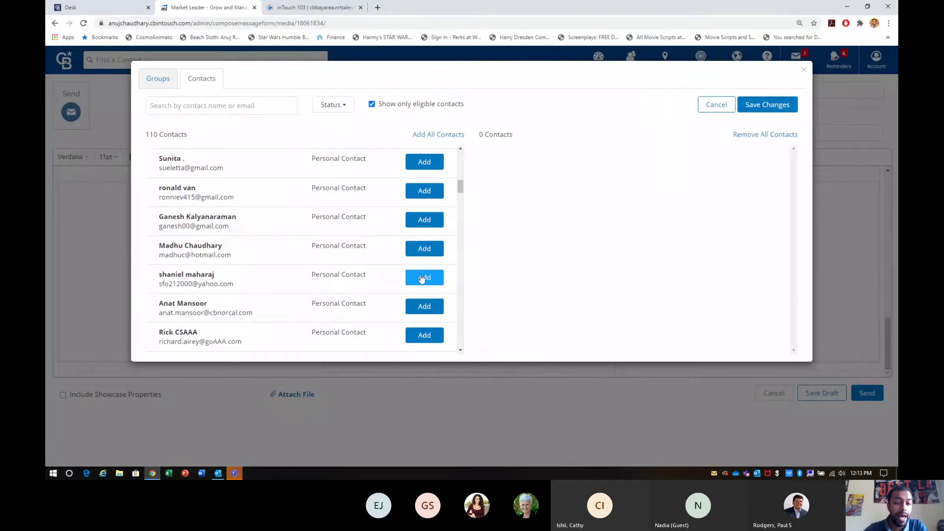
scroll(421, 278, "up", 9)
left_click(424, 163)
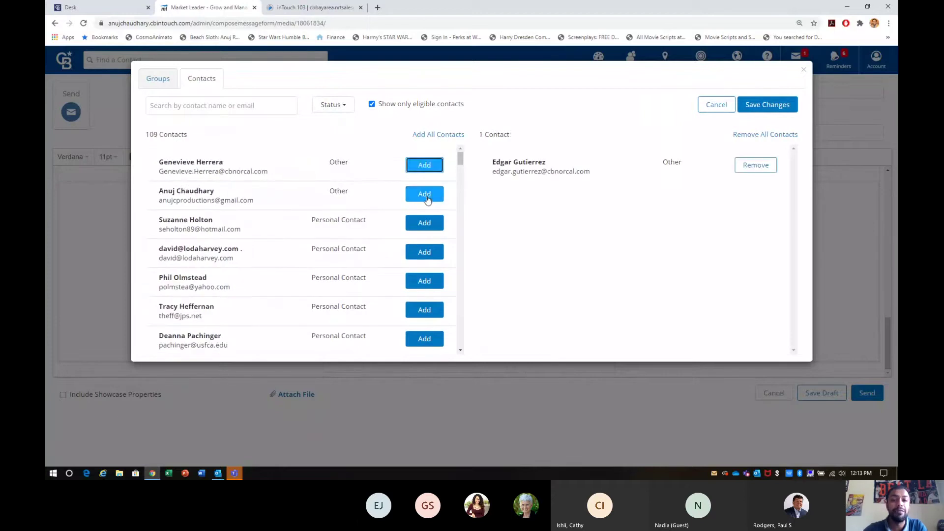
left_click(425, 194)
Add the SSA group, save the recipients, and send the email.
left_click(161, 82)
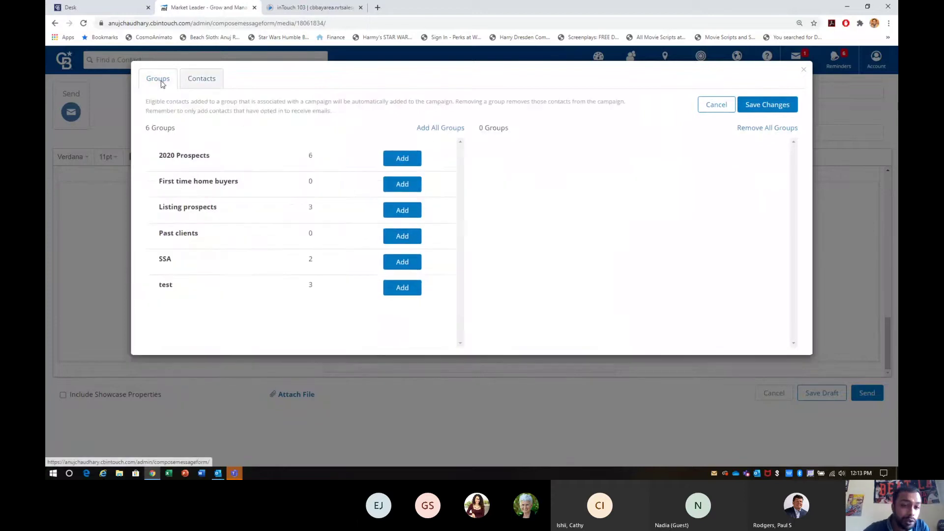
left_click(411, 266)
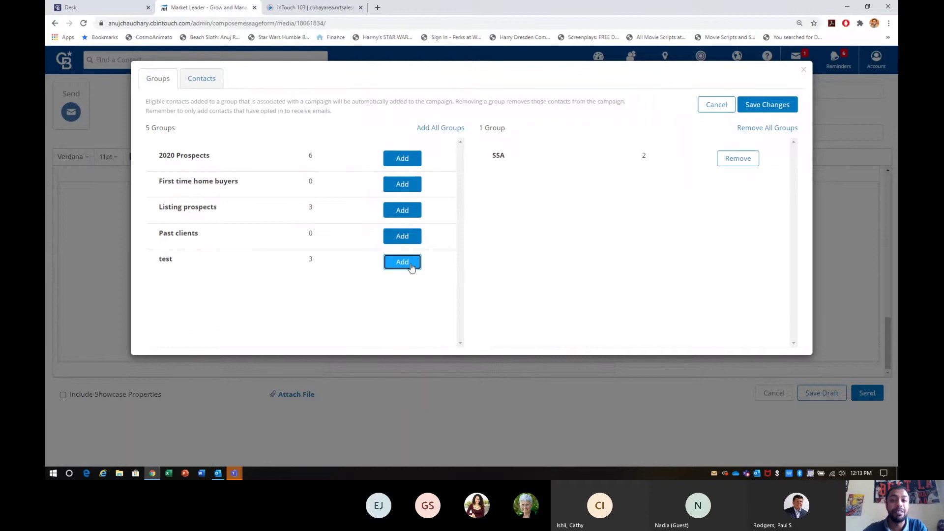
left_click(211, 81)
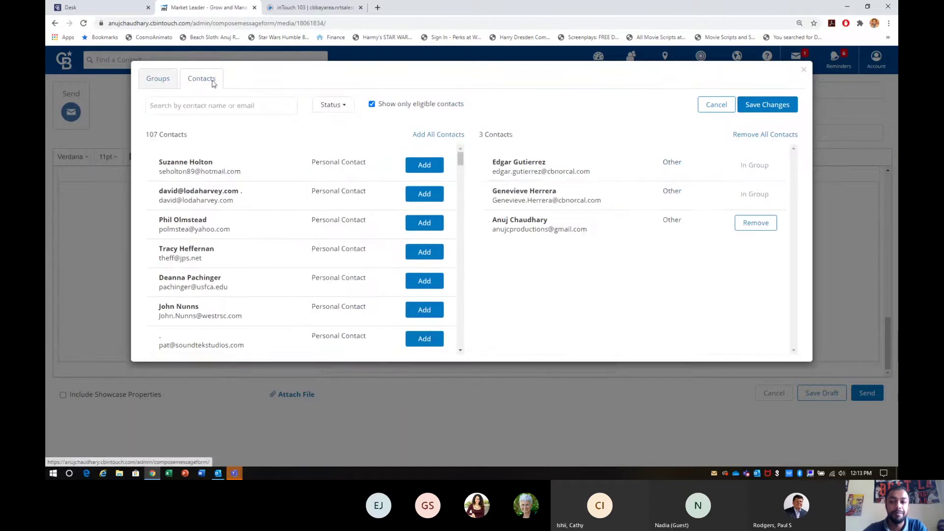
left_click(772, 109)
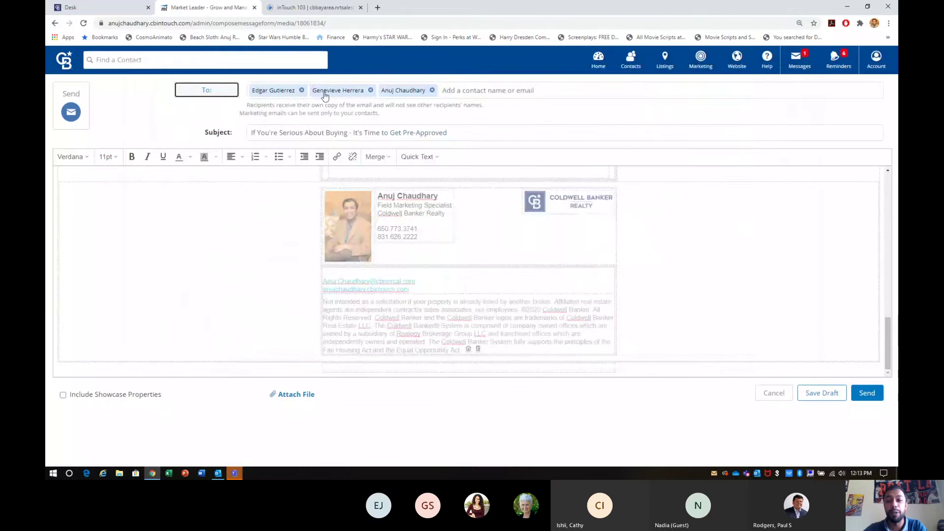
left_click(867, 393)
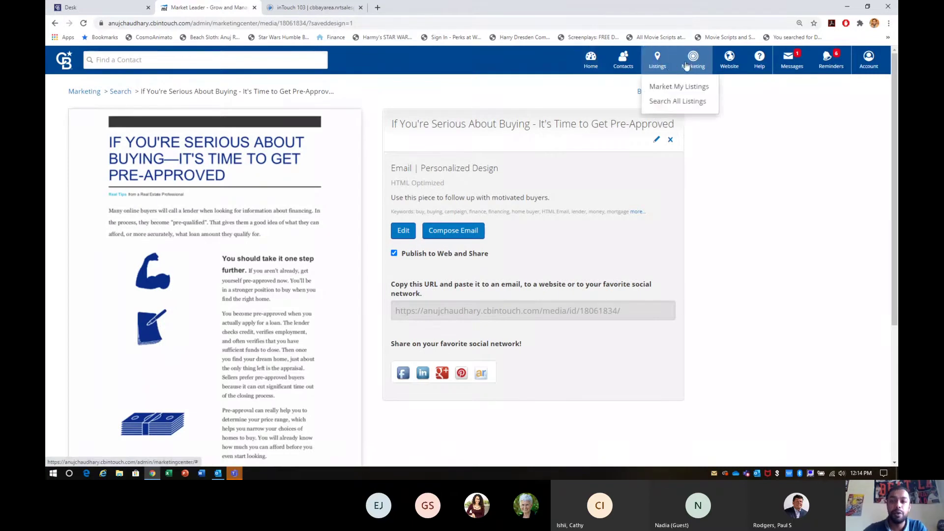
Browse Email & Video Marketing designs with Listing Enabled Only, previewing Pave - Blue.
mouse_move(687, 66)
left_click(698, 86)
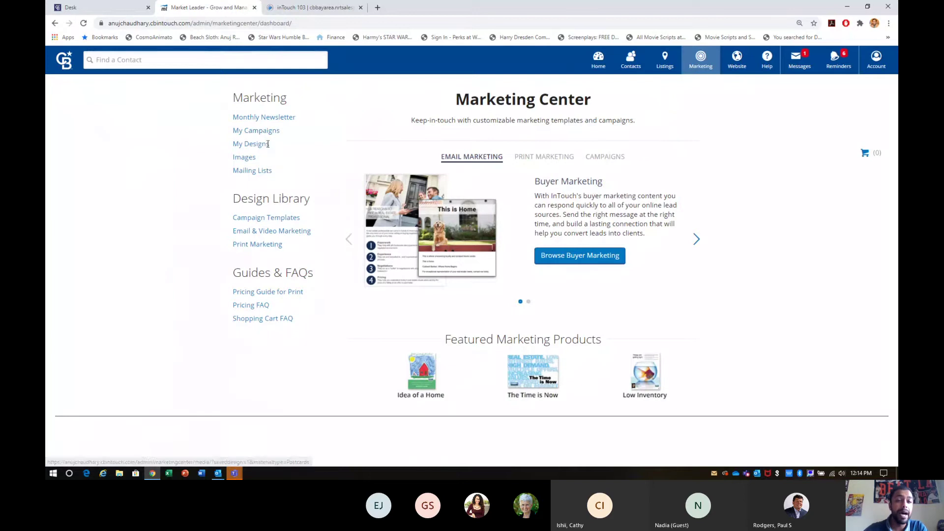
triple_click(268, 143)
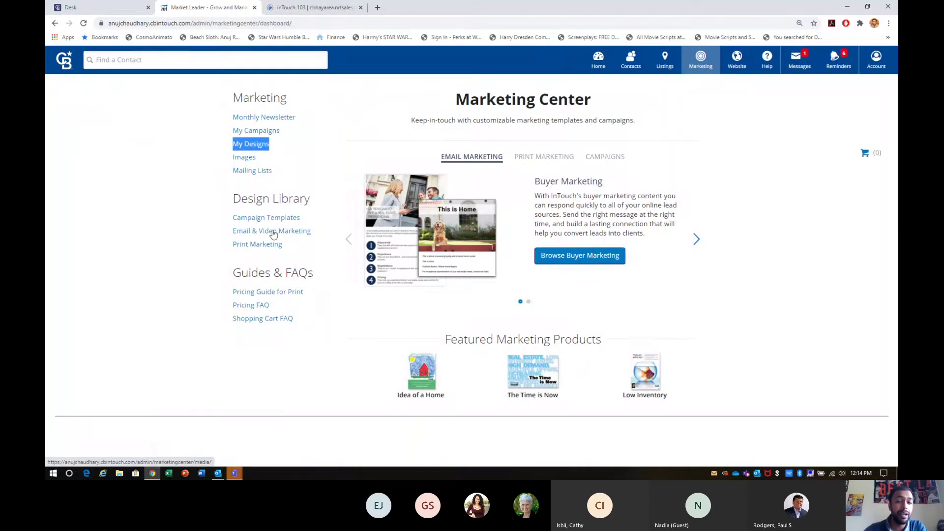
left_click(276, 235)
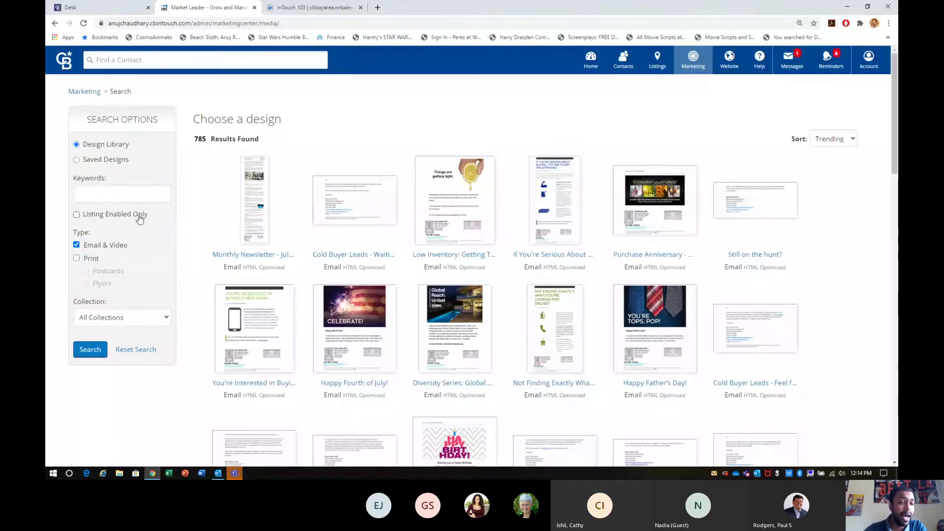
left_click_drag(147, 214, 82, 218)
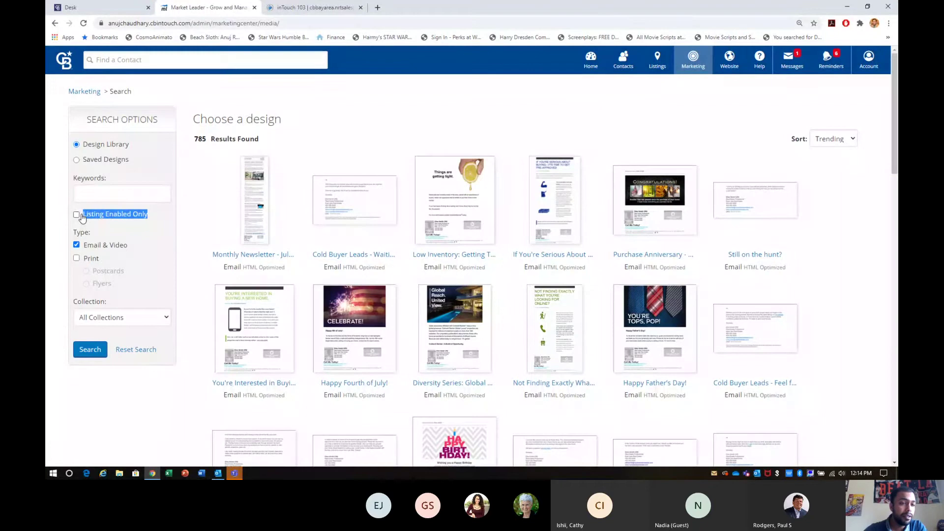
left_click(77, 216)
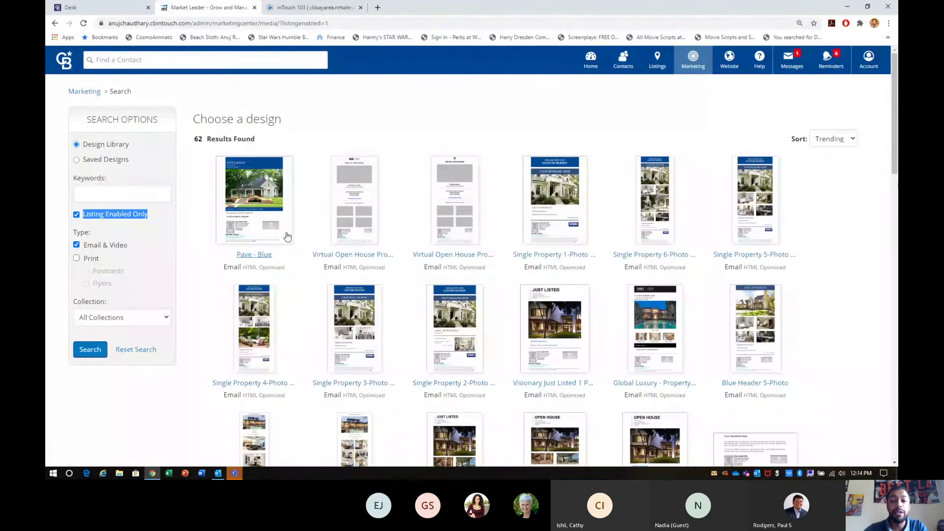
left_click(304, 251)
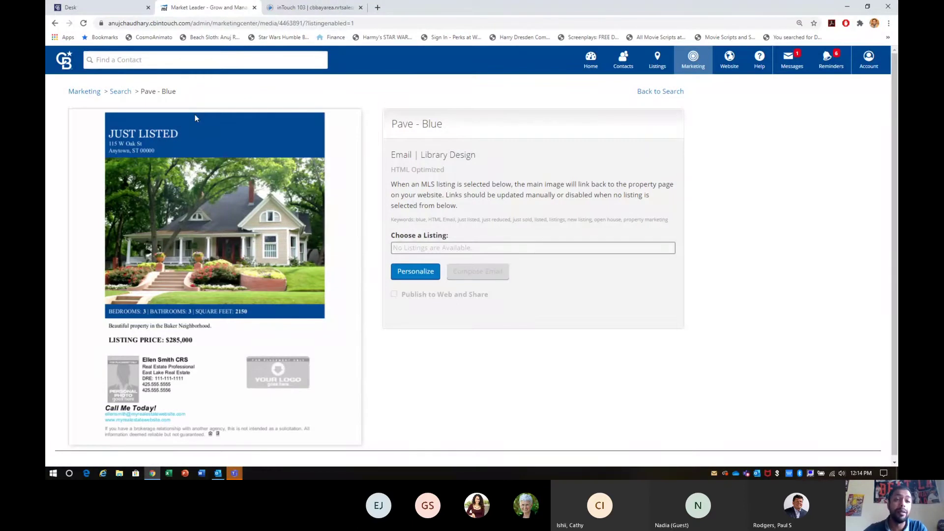
left_click(126, 92)
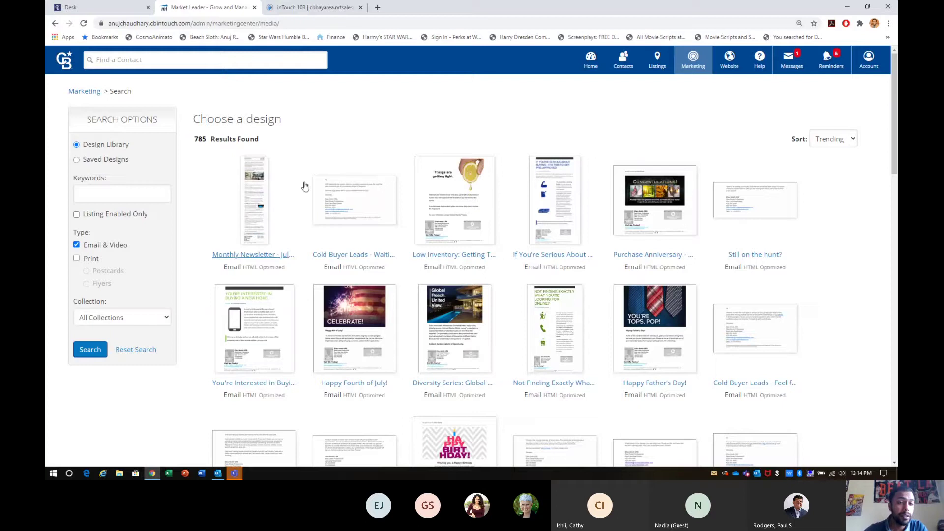
Return to Marketing Center and open My Designs.
left_click(693, 85)
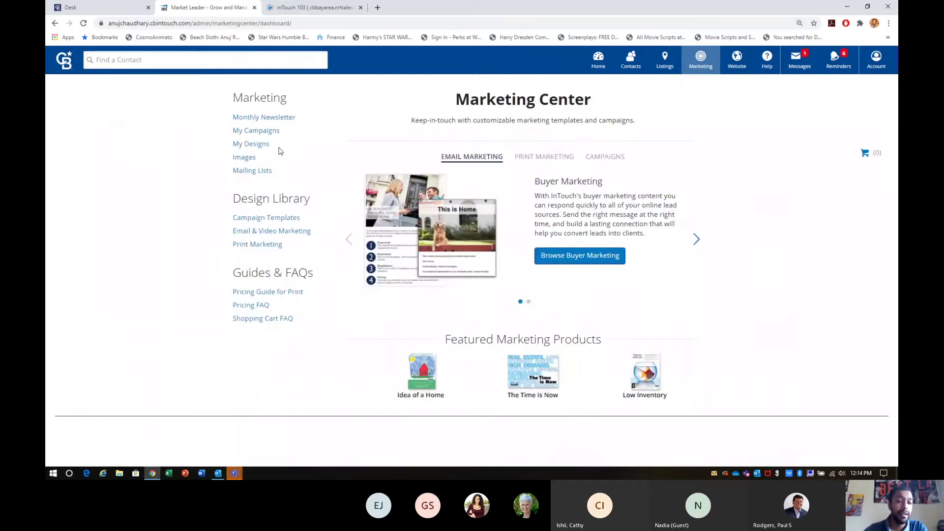
left_click_drag(278, 148, 235, 144)
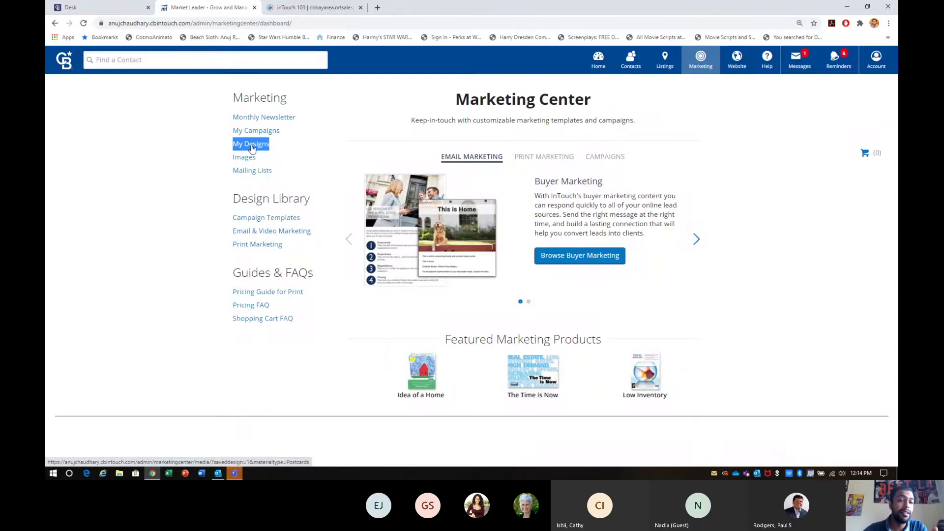
left_click(236, 144)
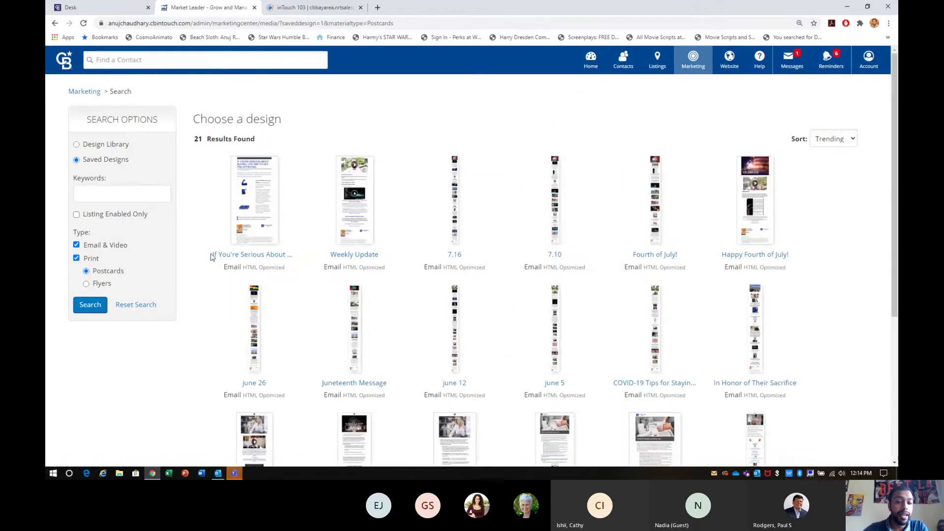
Open the saved 'If You're Serious About Buying' design, then return to the saved designs list.
left_click_drag(228, 254, 297, 259)
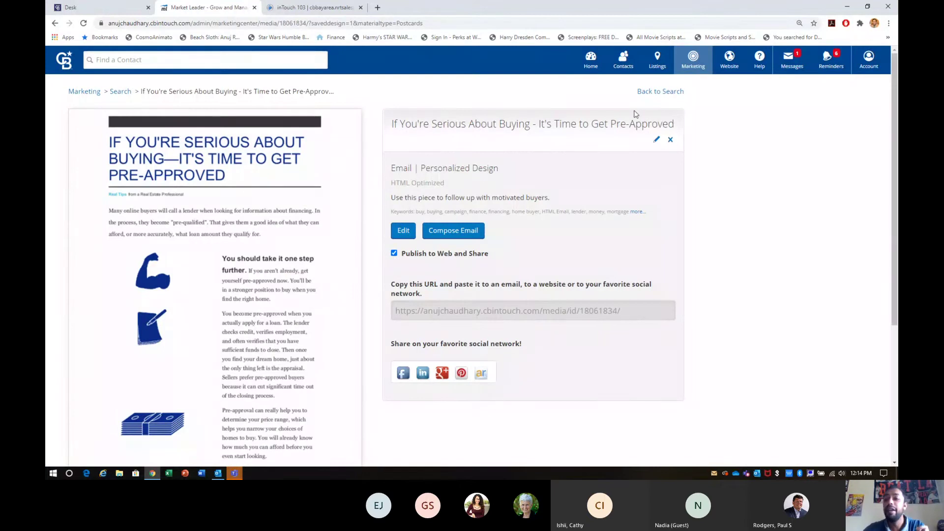
left_click(659, 92)
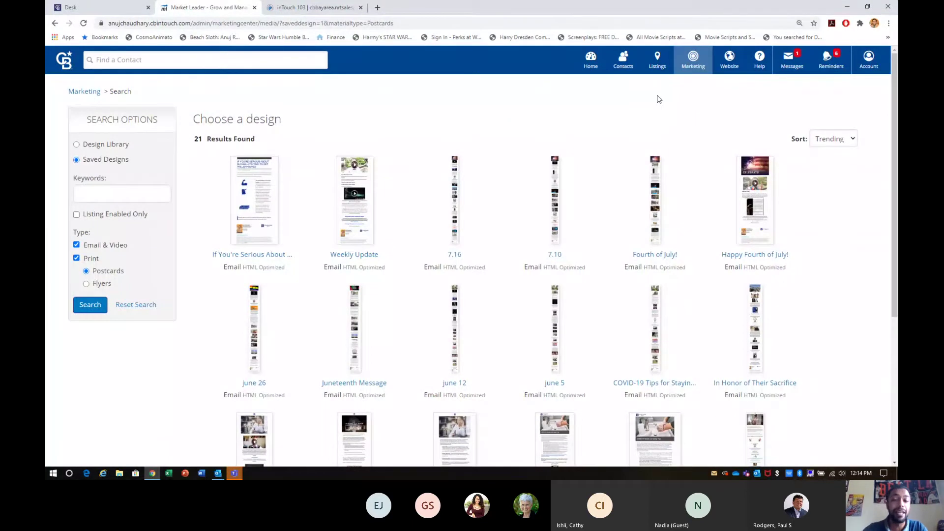
scroll(527, 324, "down", 5)
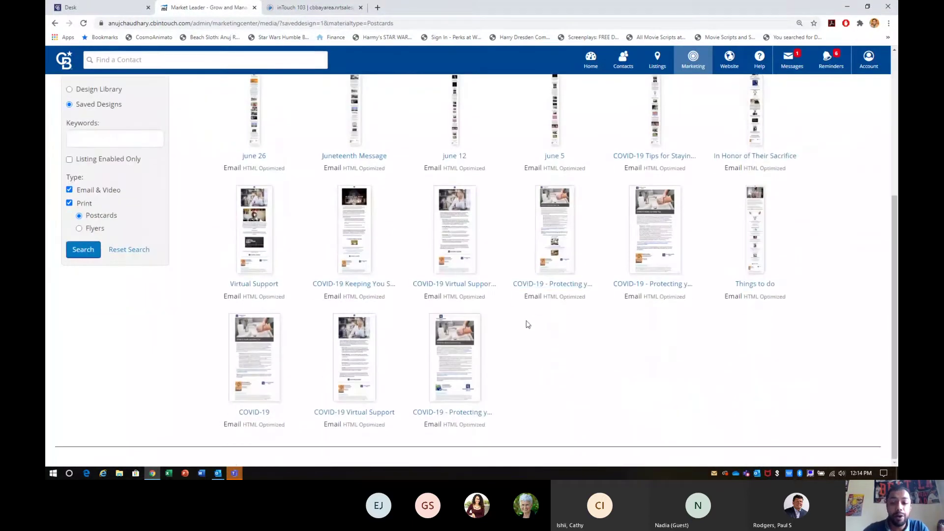
scroll(527, 324, "up", 5)
scroll(472, 249, "up", 1)
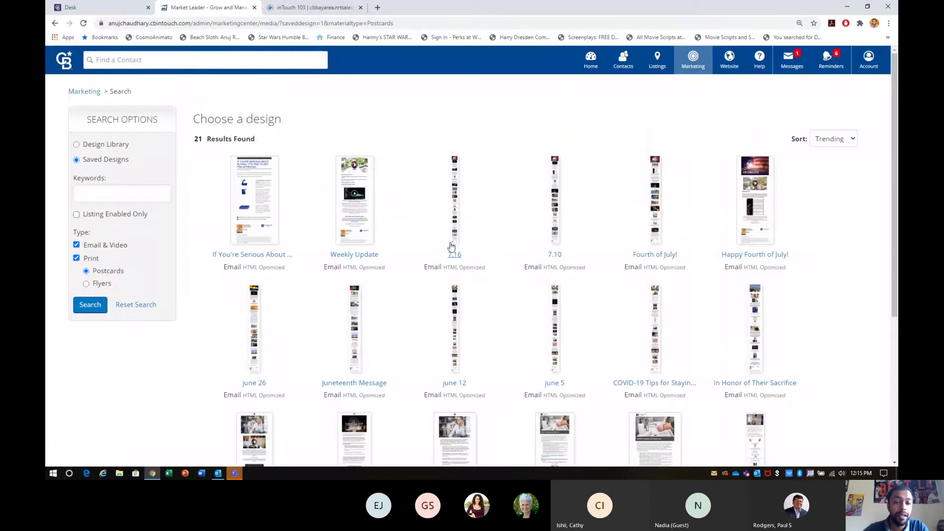
Open the saved 7.16 design, review its preview, and load it into the editor.
left_click(452, 245)
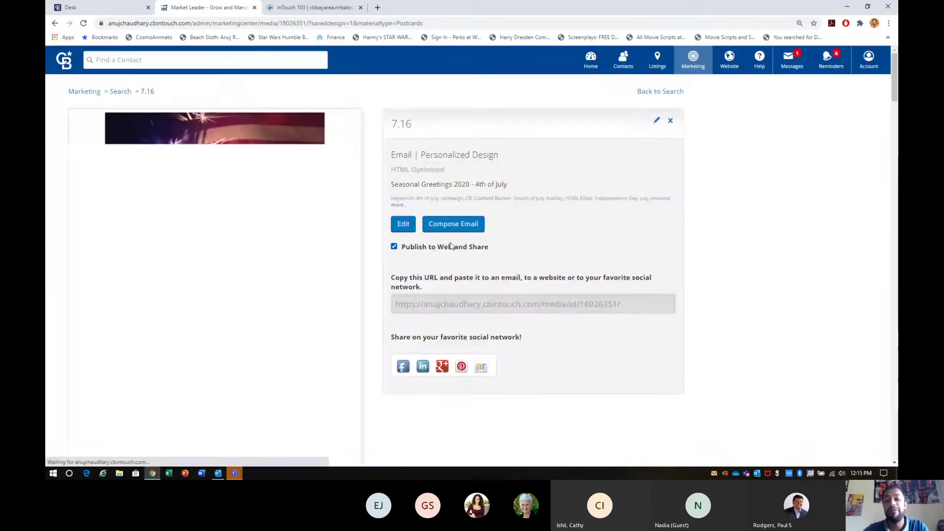
scroll(254, 332, "down", 10)
scroll(254, 334, "down", 15)
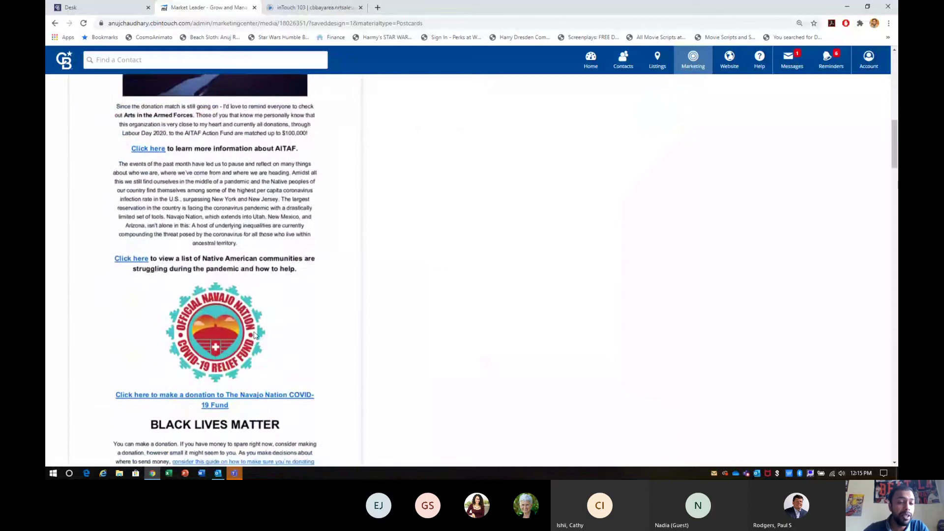
scroll(254, 334, "down", 15)
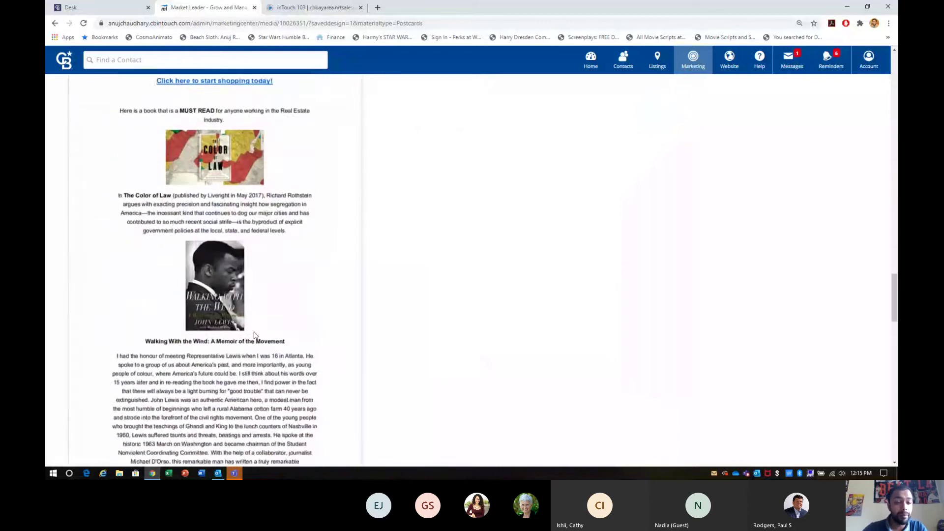
scroll(254, 335, "down", 5)
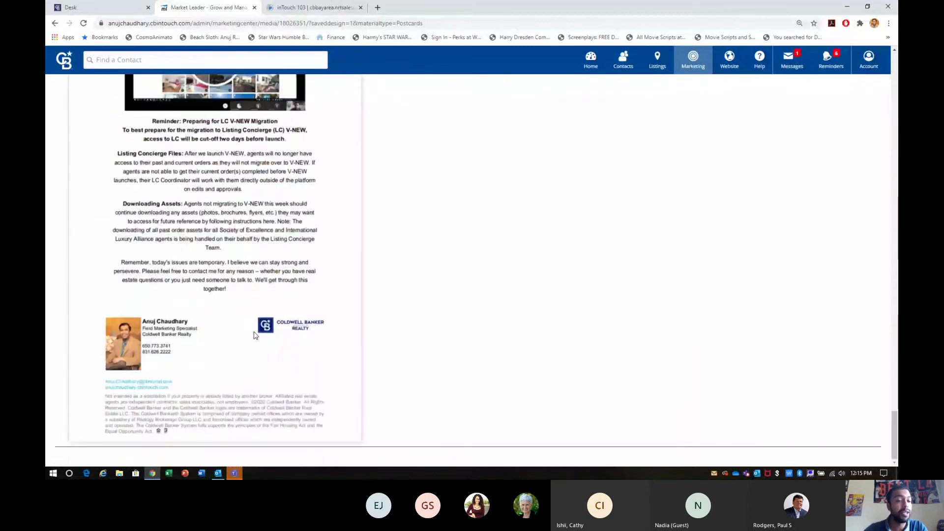
key("Home")
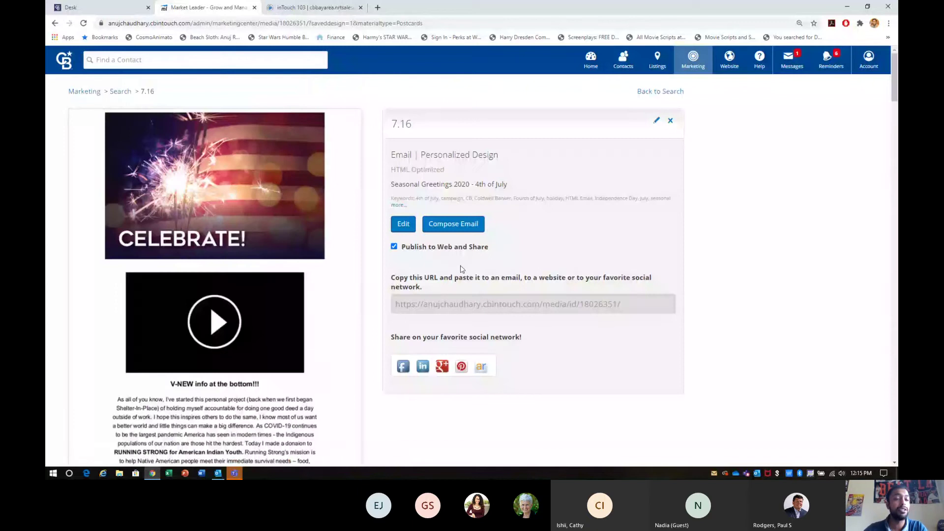
left_click(406, 228)
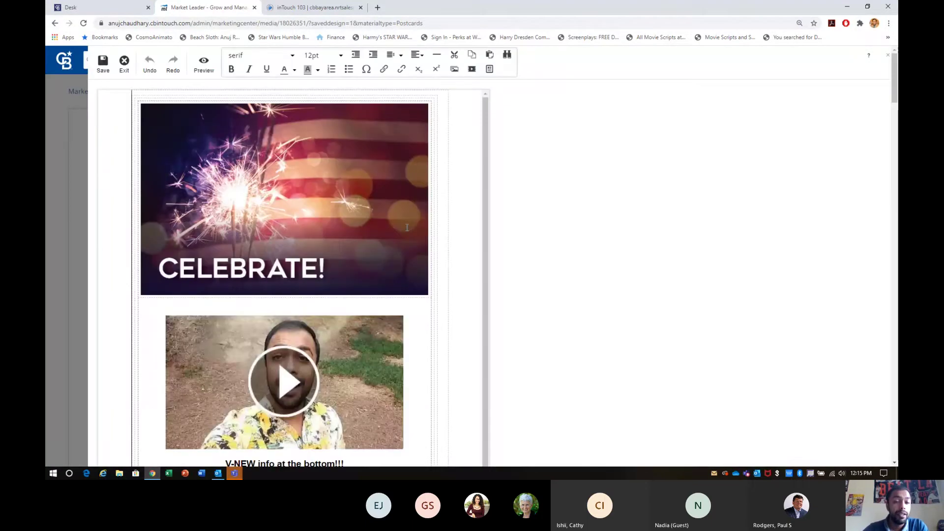
scroll(407, 228, "down", 3)
left_click(353, 237)
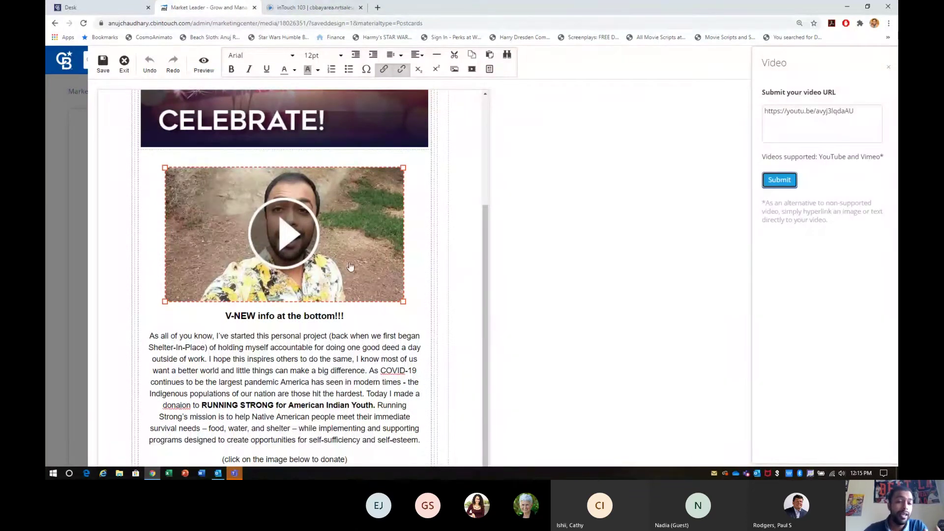
scroll(391, 253, "up", 3)
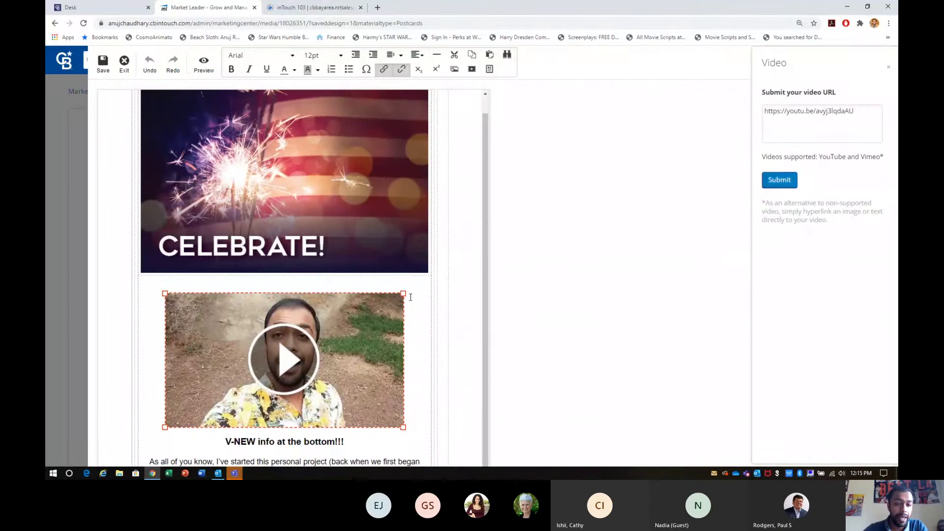
left_click(417, 371)
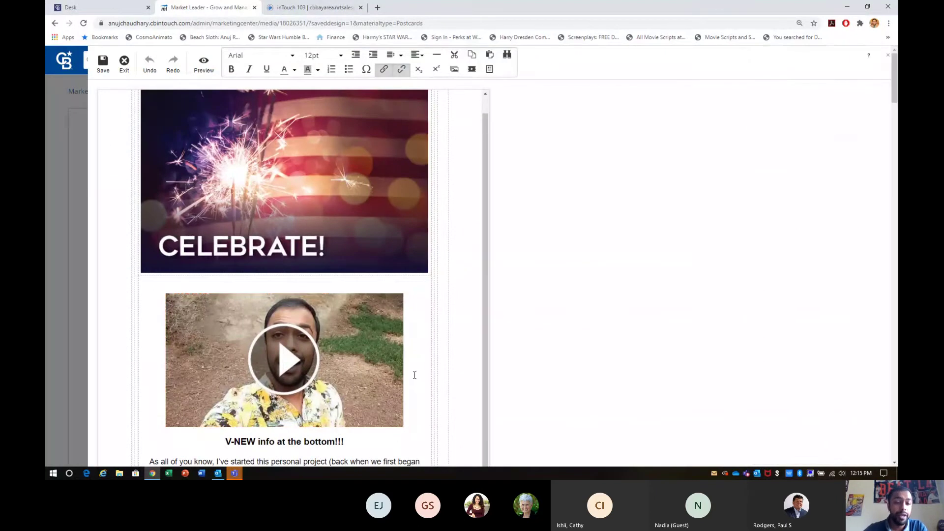
key("BackSpace")
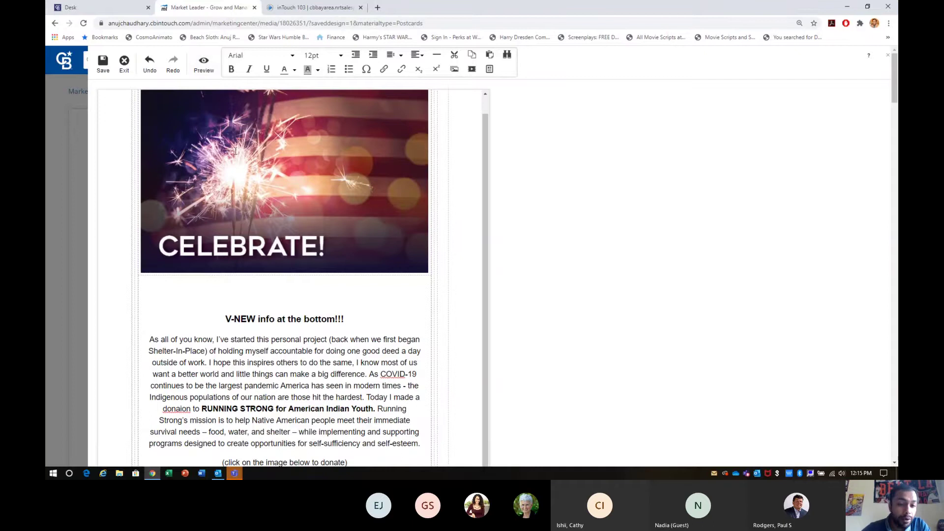
scroll(235, 150, "down", 15)
scroll(235, 151, "down", 4)
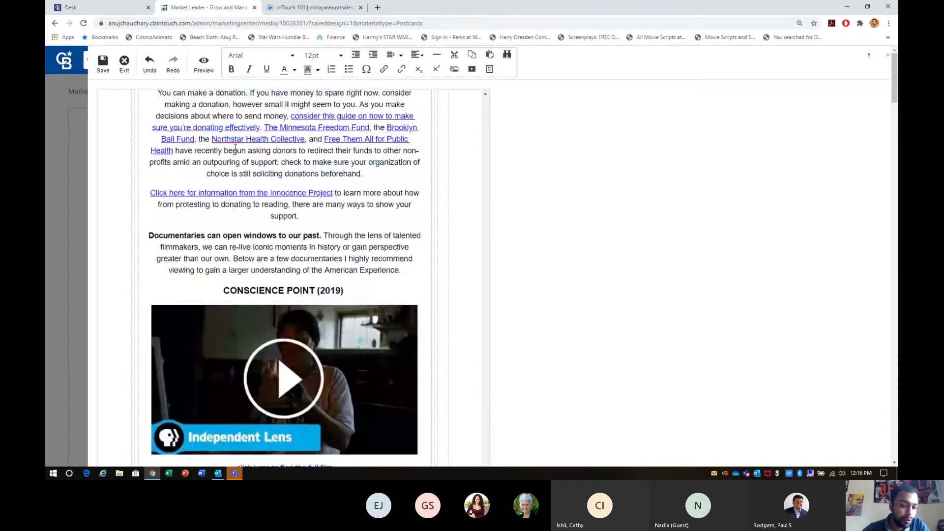
scroll(235, 150, "up", 18)
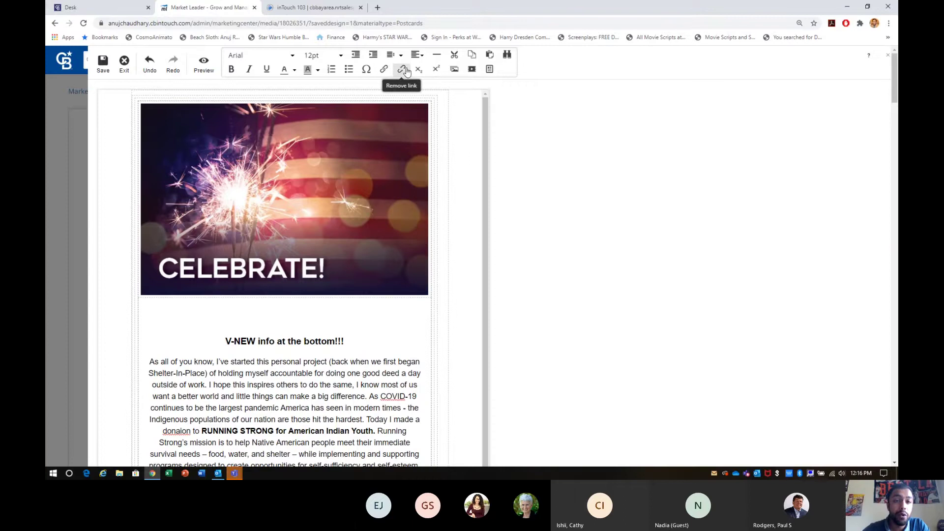
Browse the Special Character picker and the Font and Size lists, keeping 12pt, then exit the 7.16 editor.
left_click(366, 71)
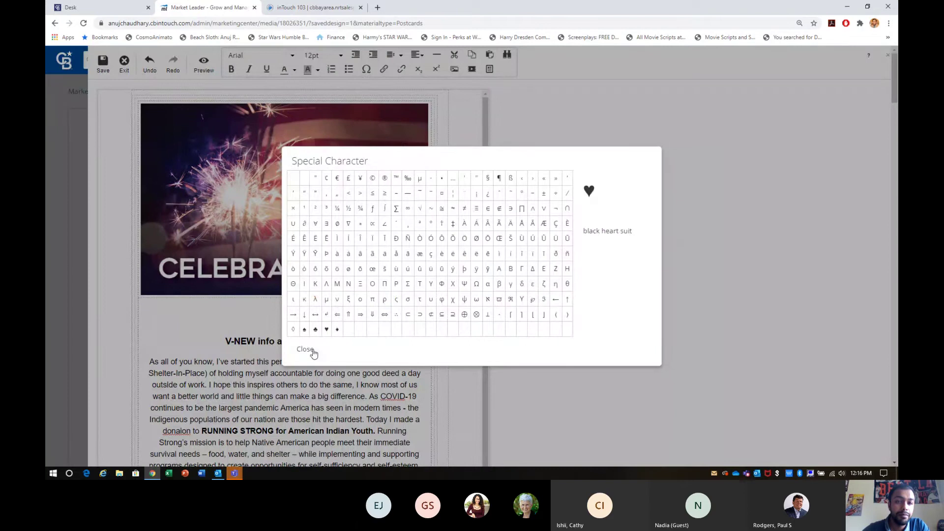
left_click(304, 349)
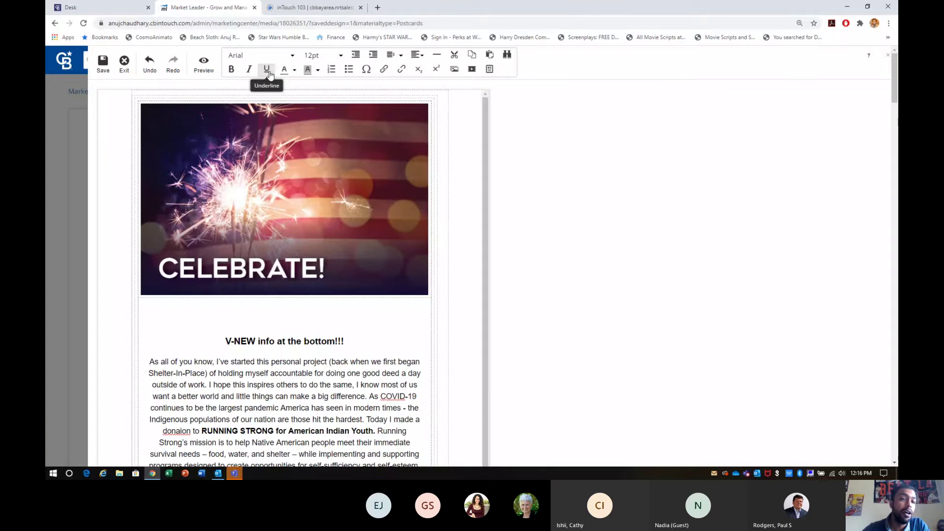
left_click(243, 56)
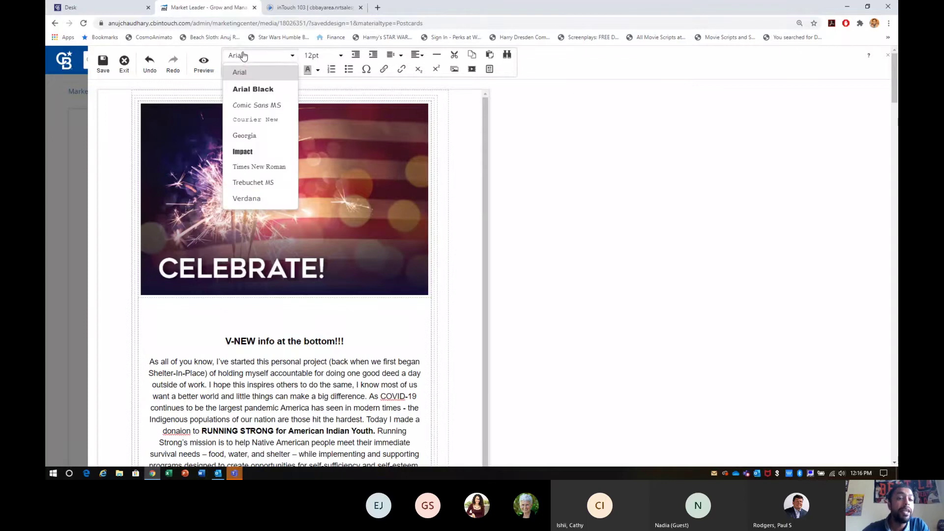
left_click(336, 56)
left_click(336, 56)
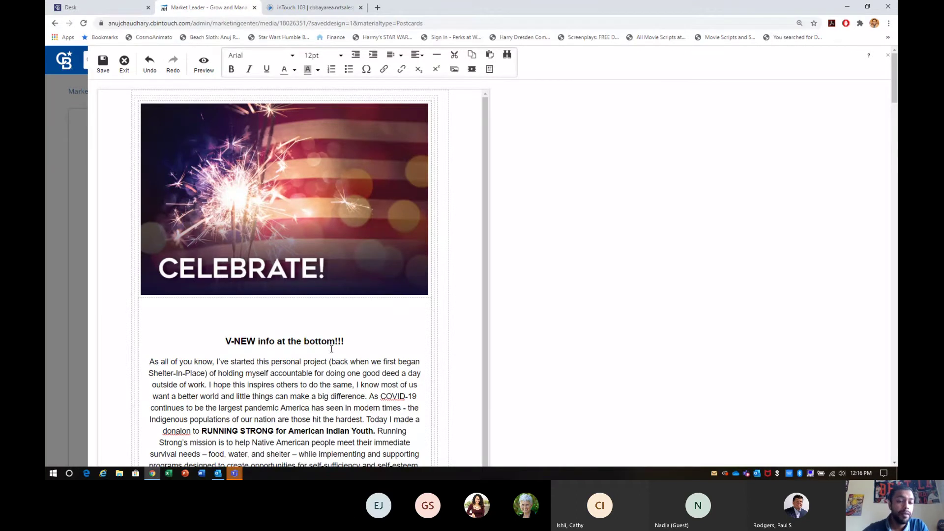
scroll(331, 350, "down", 8)
scroll(332, 352, "up", 5)
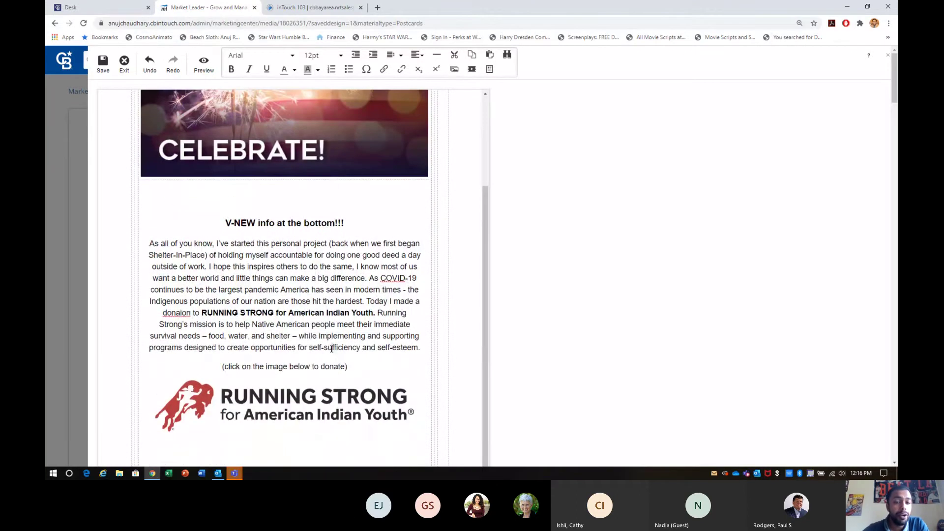
left_click(124, 62)
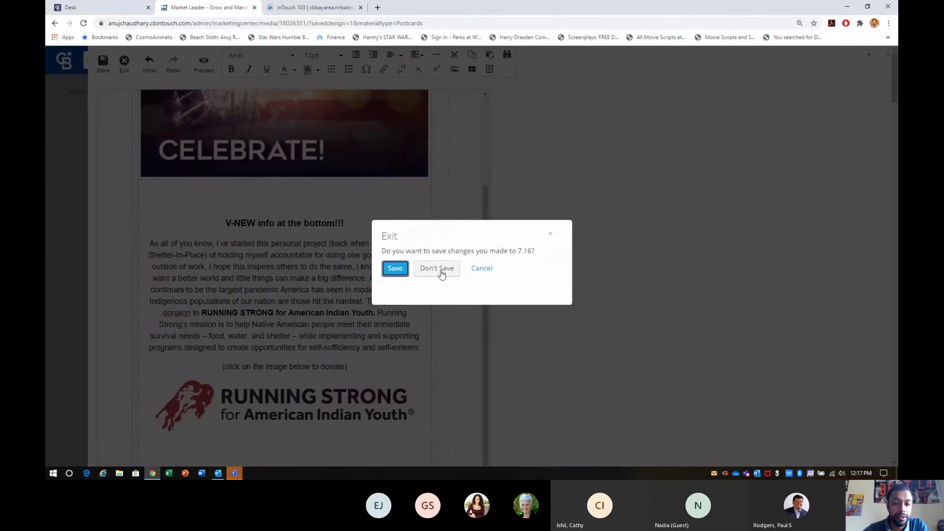
Discard the 7.16 changes and open the 'If You're Serious About Buying' design for editing.
left_click(441, 270)
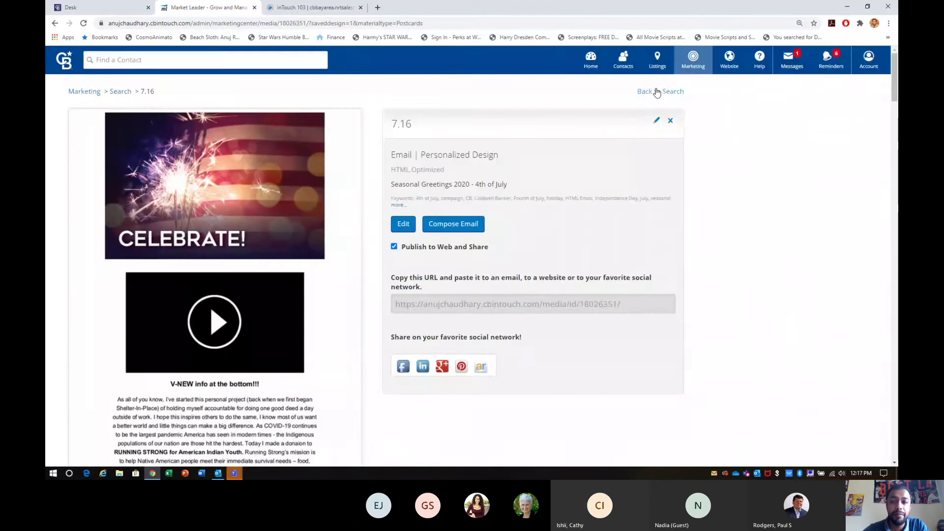
left_click(657, 93)
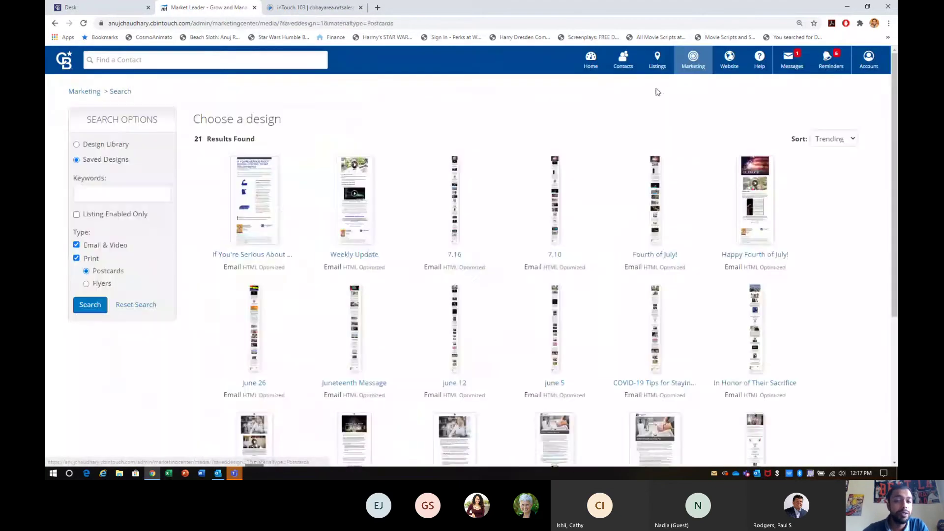
left_click(260, 211)
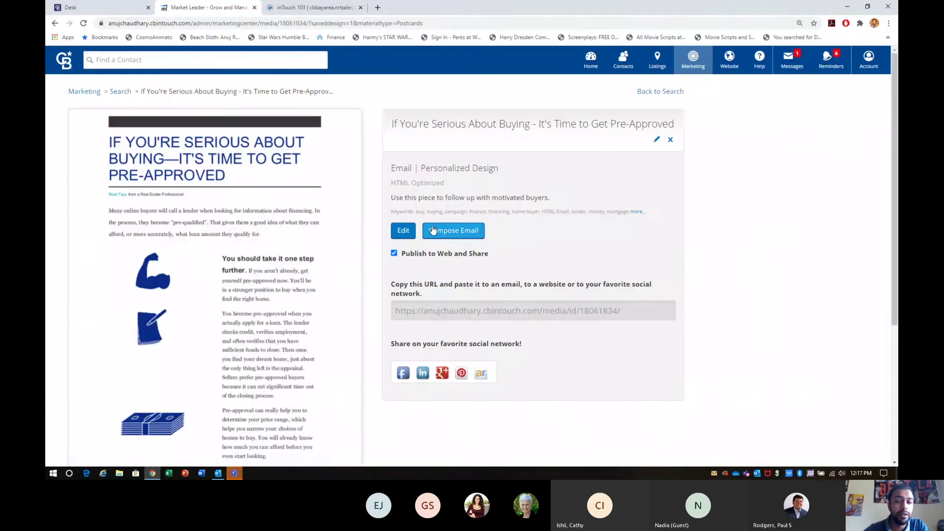
left_click(403, 231)
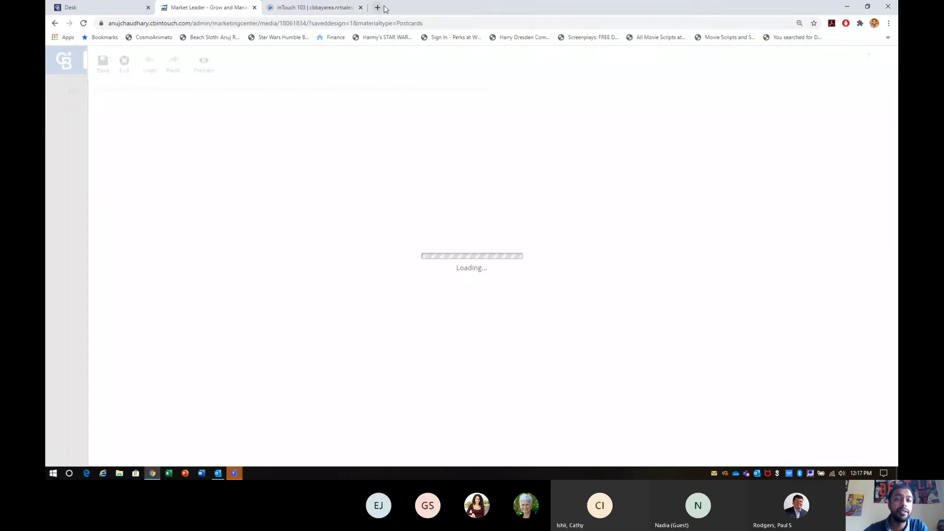
Load youtube.com in a new tab and go to YouTube Studio from the account menu.
left_click(378, 7)
type("youtube.com")
key("Return")
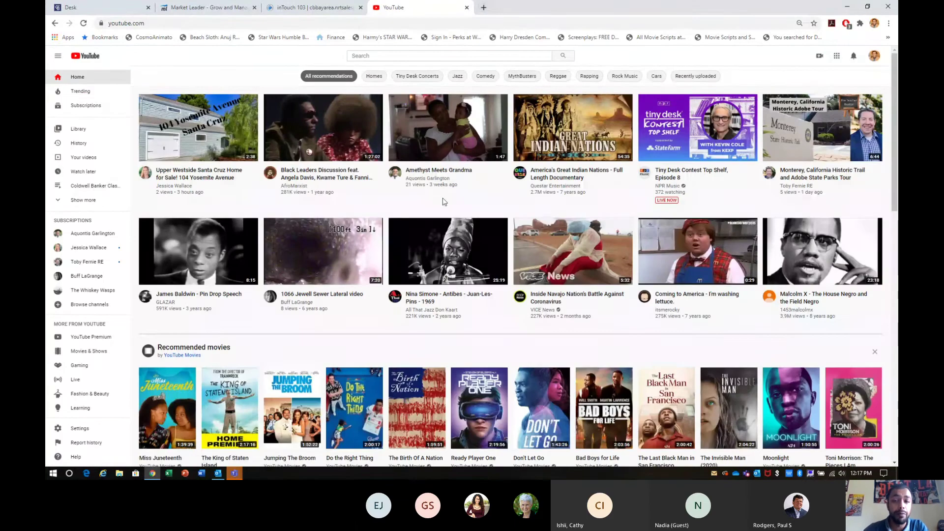
key("ctrl+minus")
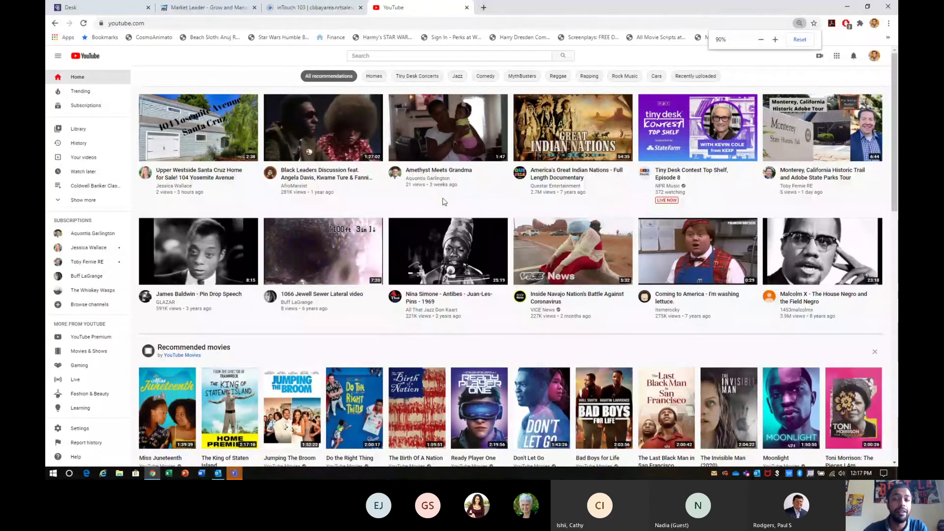
key("ctrl+plus")
key("ctrl+plus")
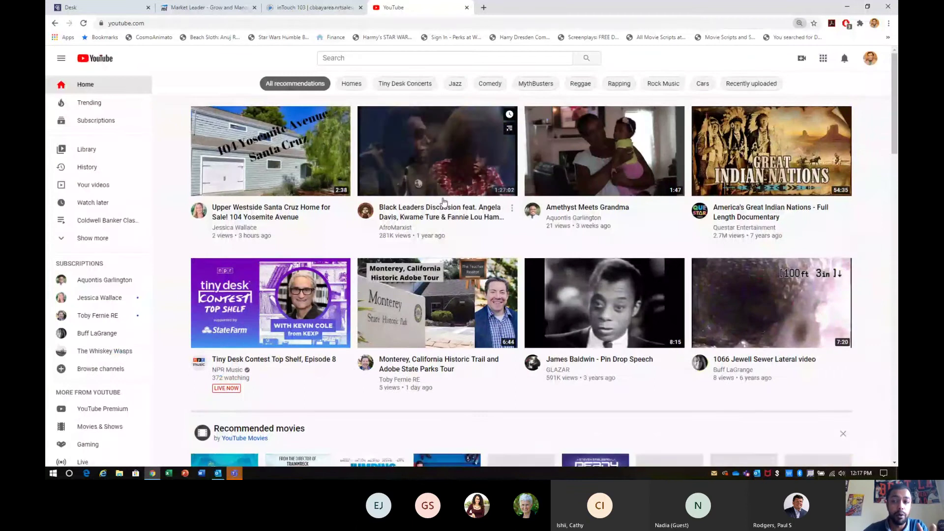
left_click(871, 63)
left_click(797, 168)
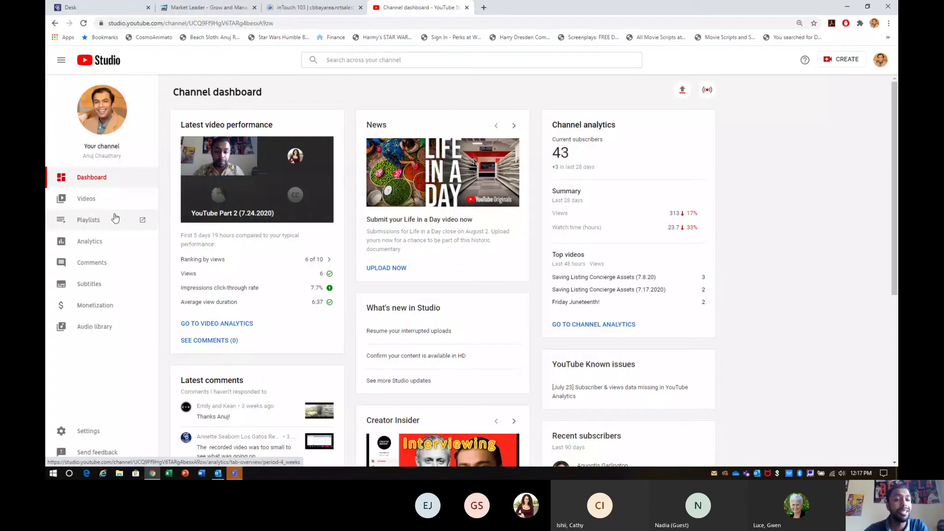
In the Videos list, copy the Jul 24 video's shareable link.
left_click(87, 201)
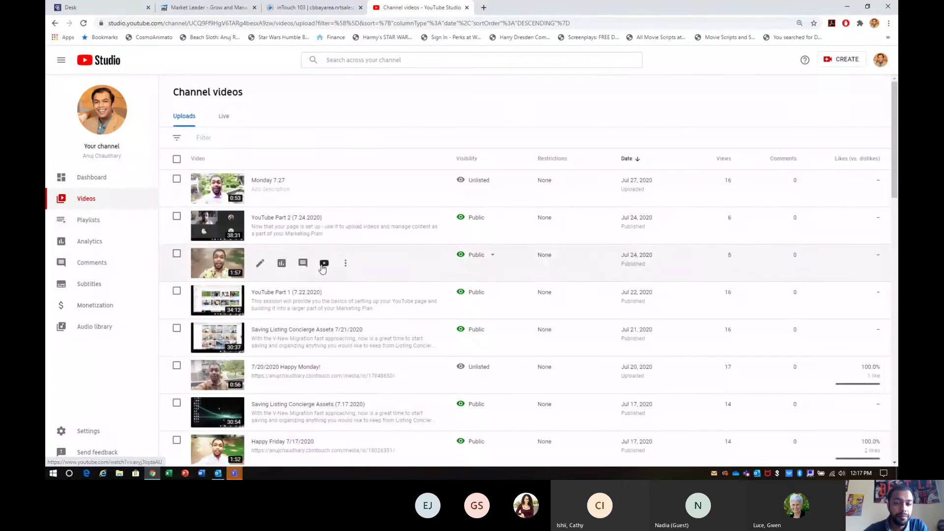
left_click(345, 264)
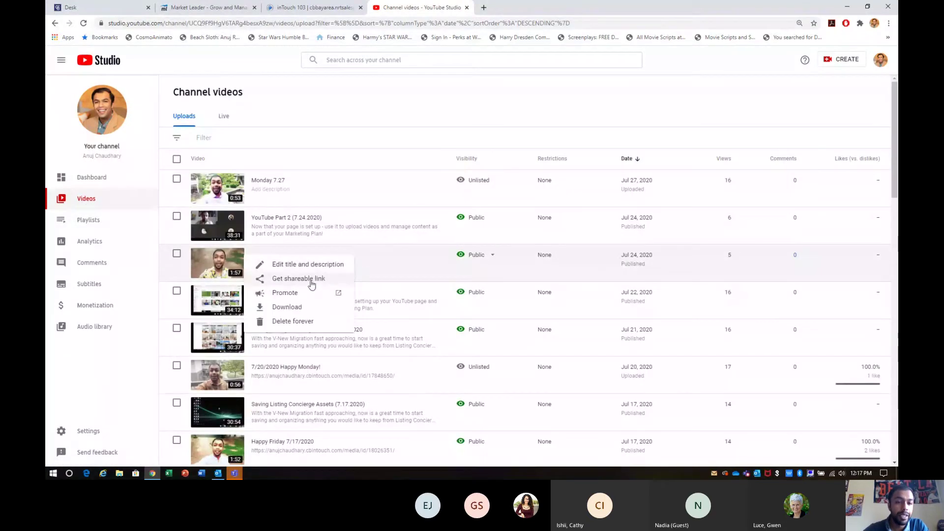
left_click(312, 280)
Open the Happy Friday! 7/24 video details and its watch page in a new tab.
left_click(230, 266)
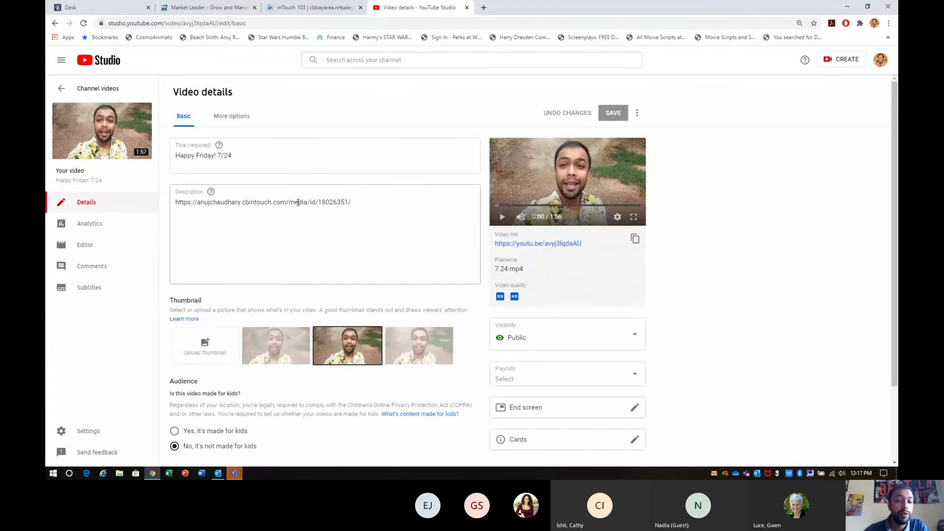
triple_click(296, 202)
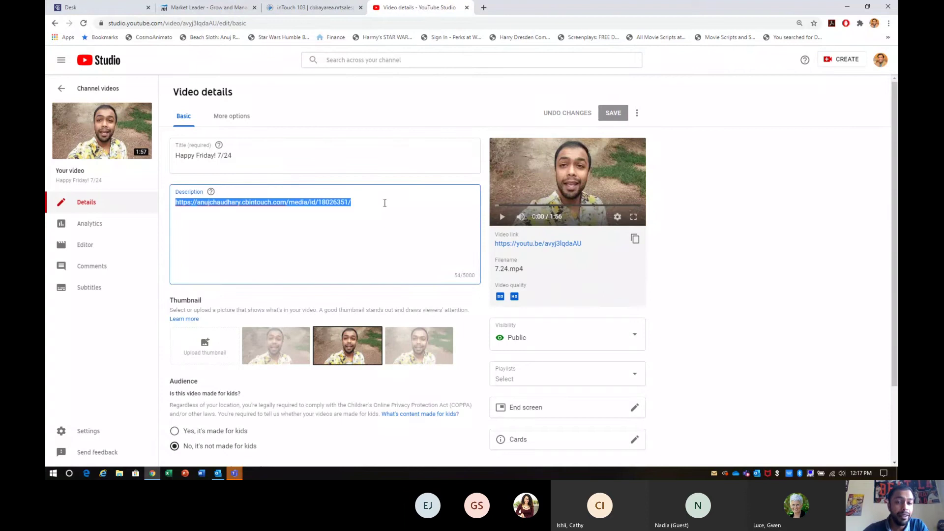
left_click(353, 217)
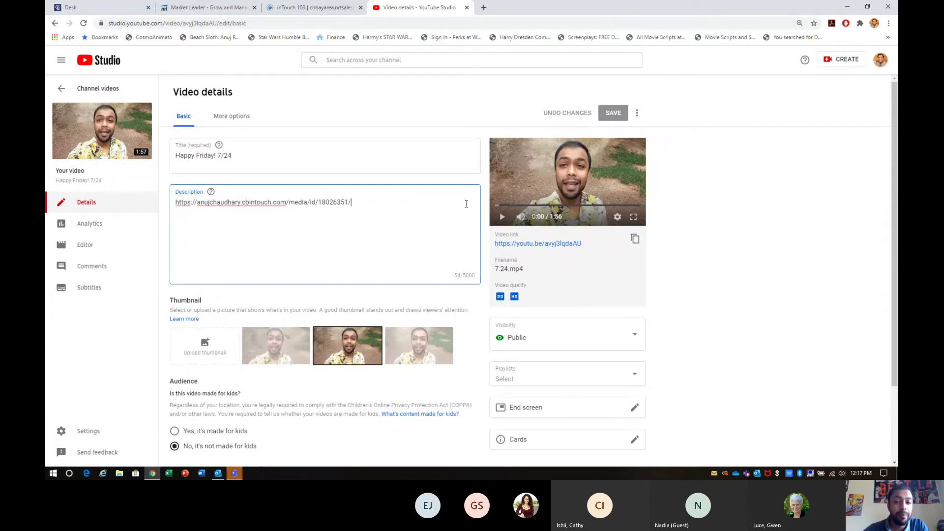
left_click(548, 247)
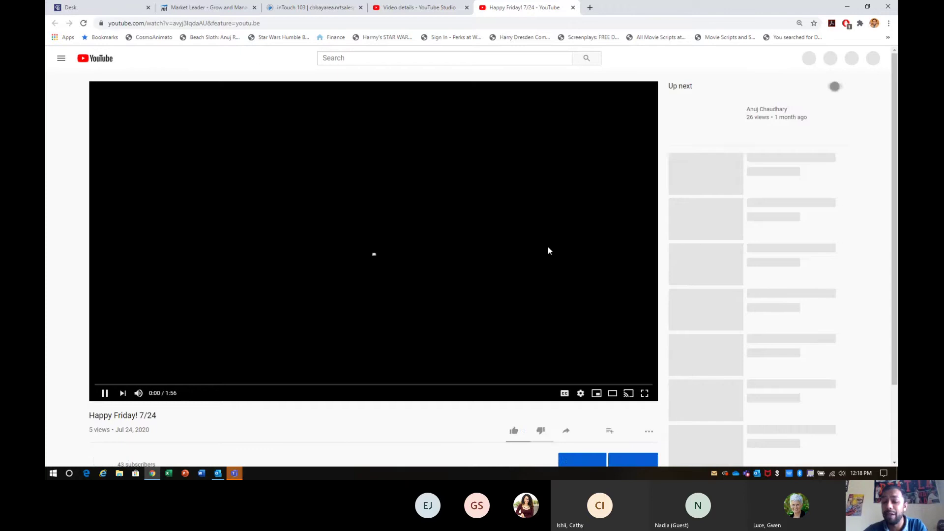
Follow the description's Coldwell Banker media link, then close it and the Happy Friday watch page.
scroll(359, 274, "down", 2)
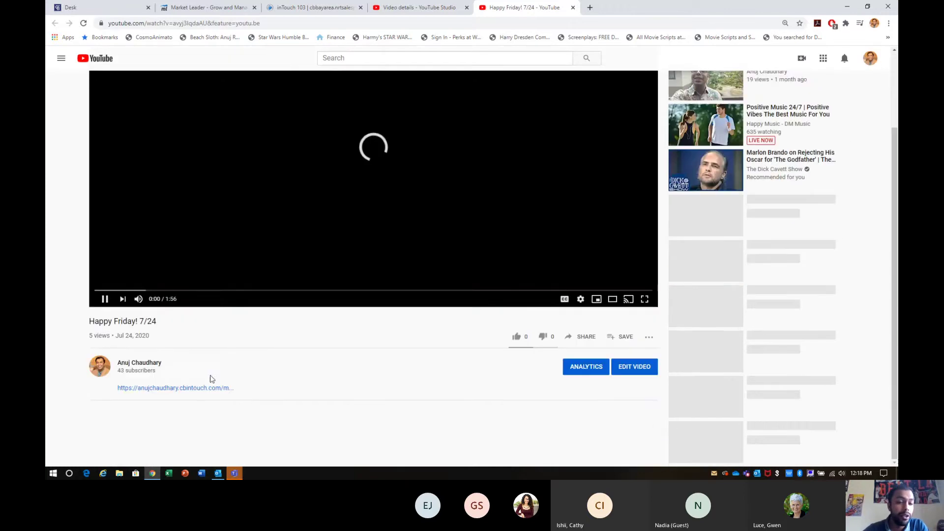
left_click(200, 390)
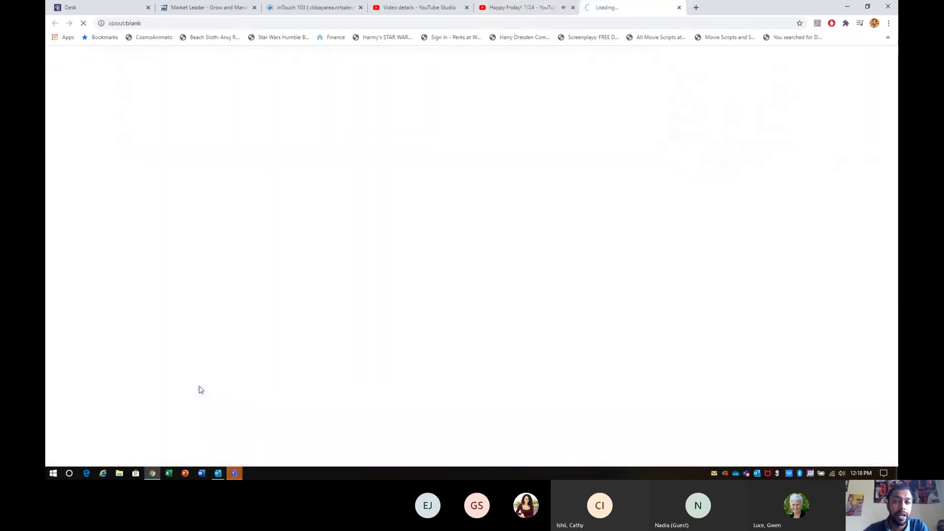
left_click(541, 8)
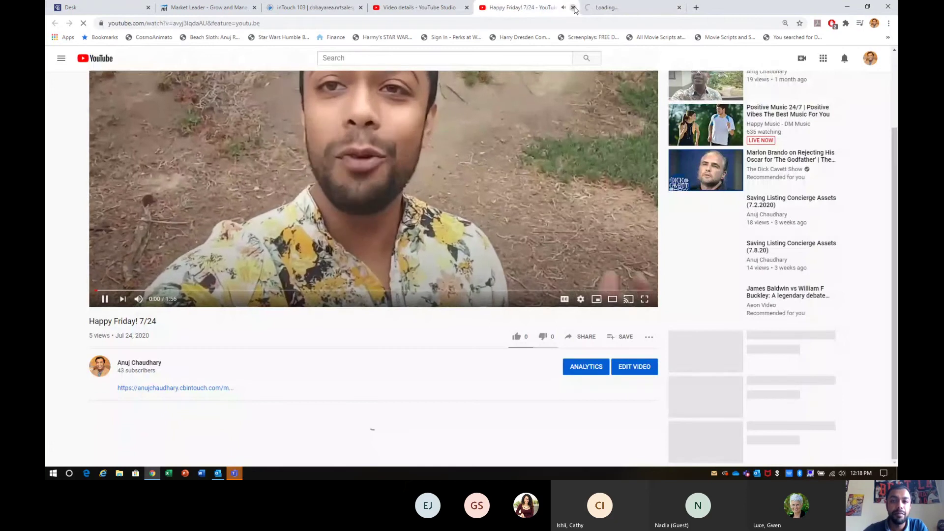
key("ctrl+w")
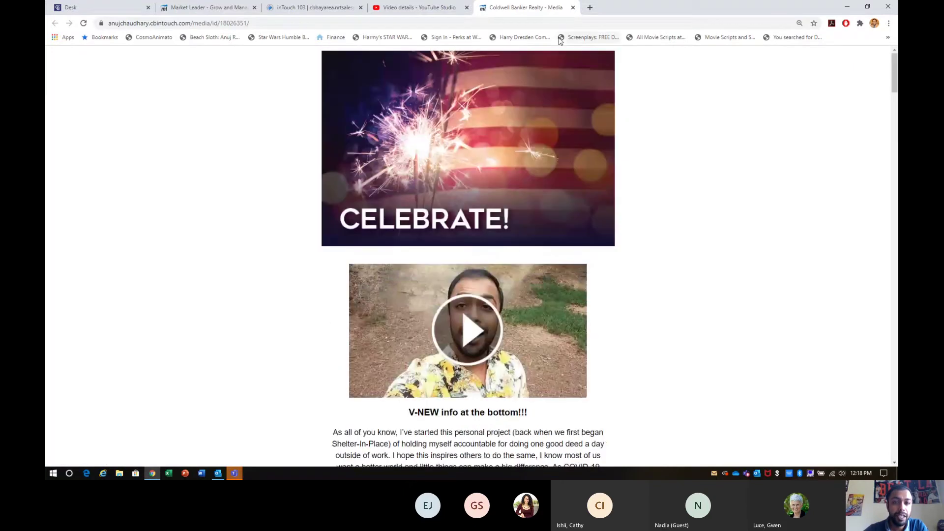
left_click(573, 8)
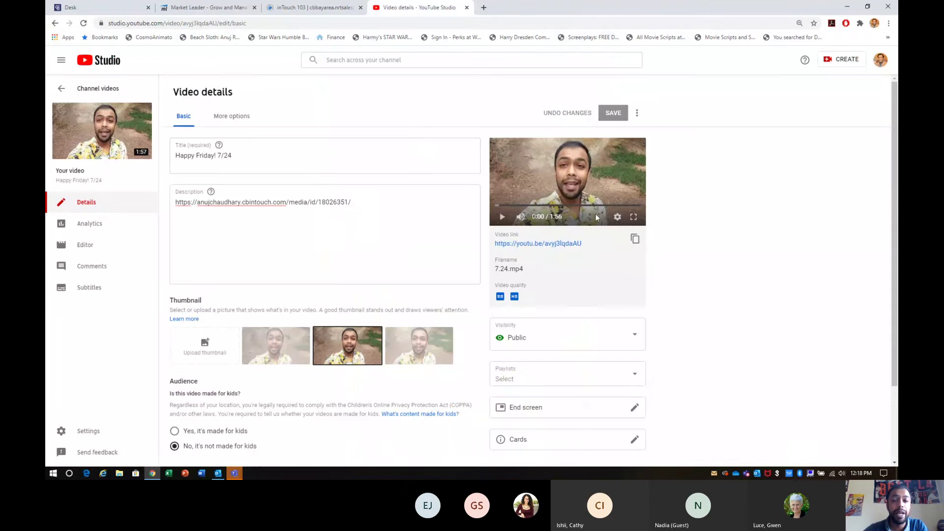
Copy the Happy Friday! 7/24 video link and return to the 'If You're Serious About Buying' editor.
left_click(636, 240)
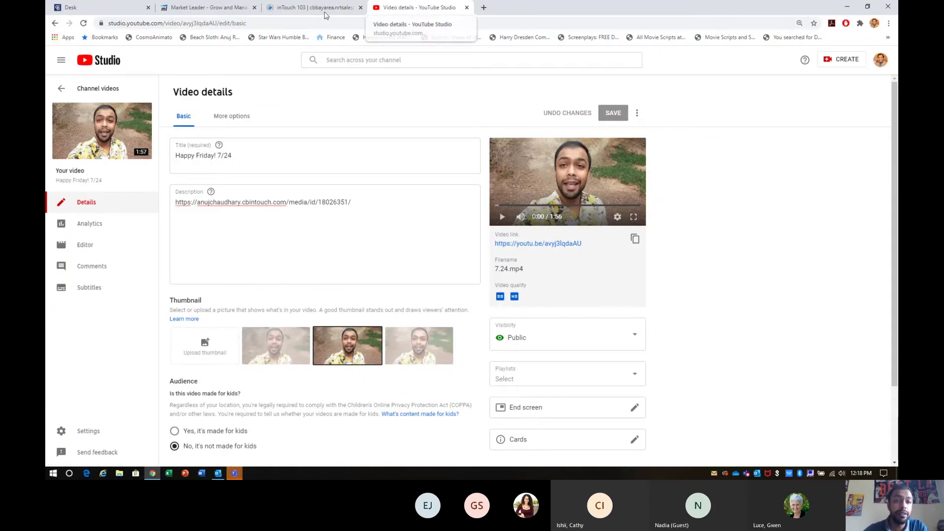
left_click(301, 8)
left_click(210, 6)
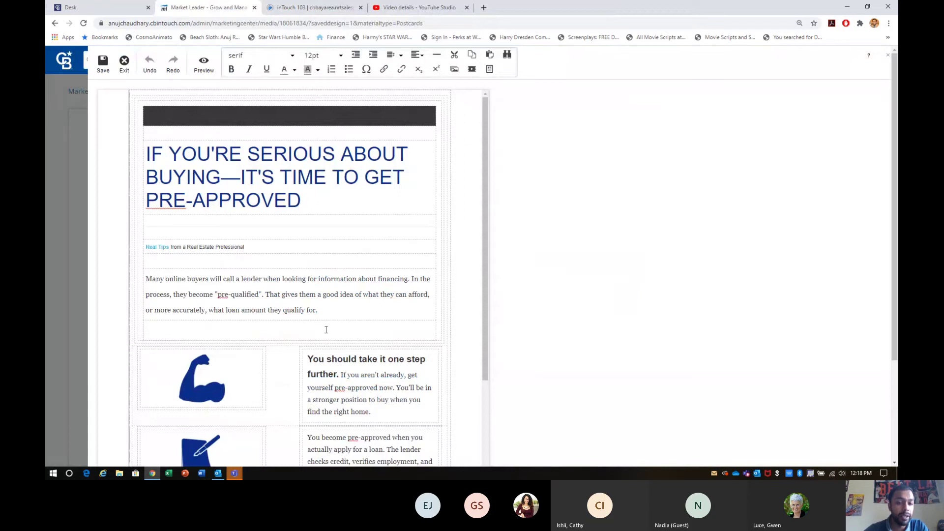
Insert a centred blank line above the 'Many online buyers' paragraph.
left_click(340, 314)
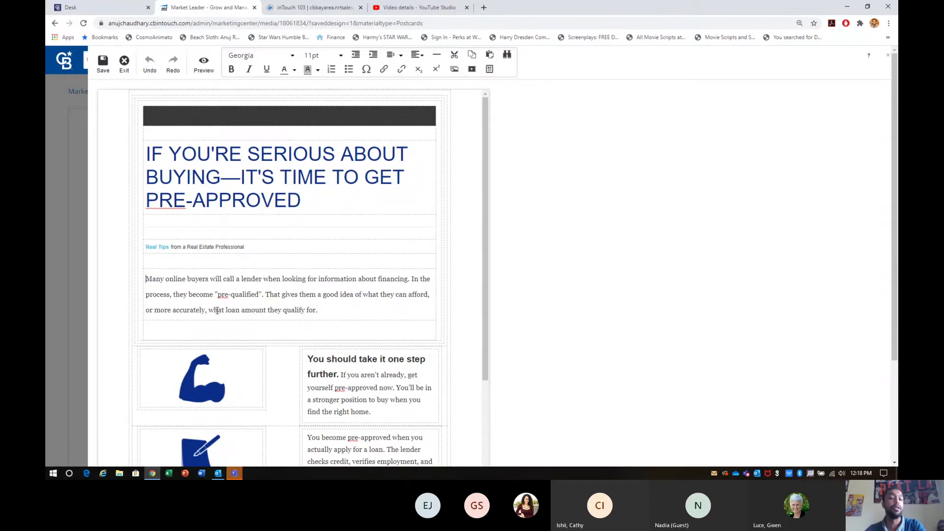
key("Return")
key("Return")
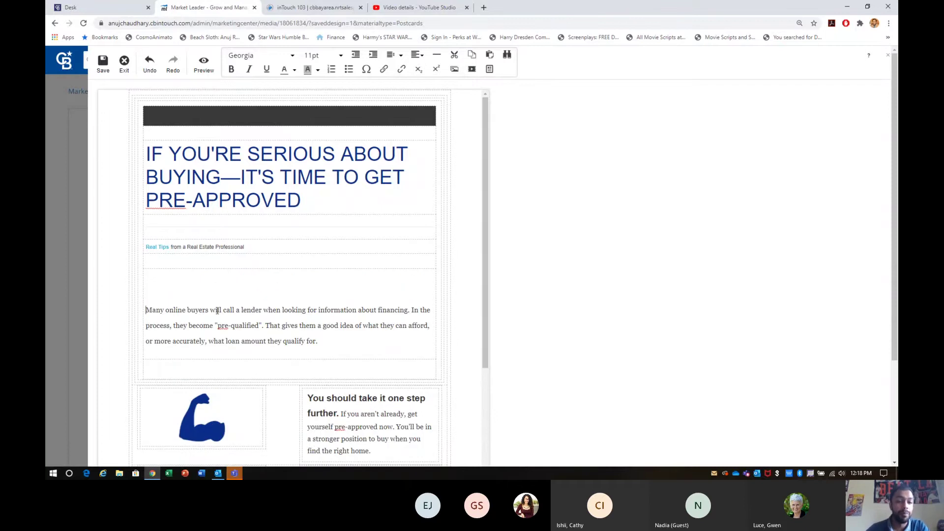
key("Up")
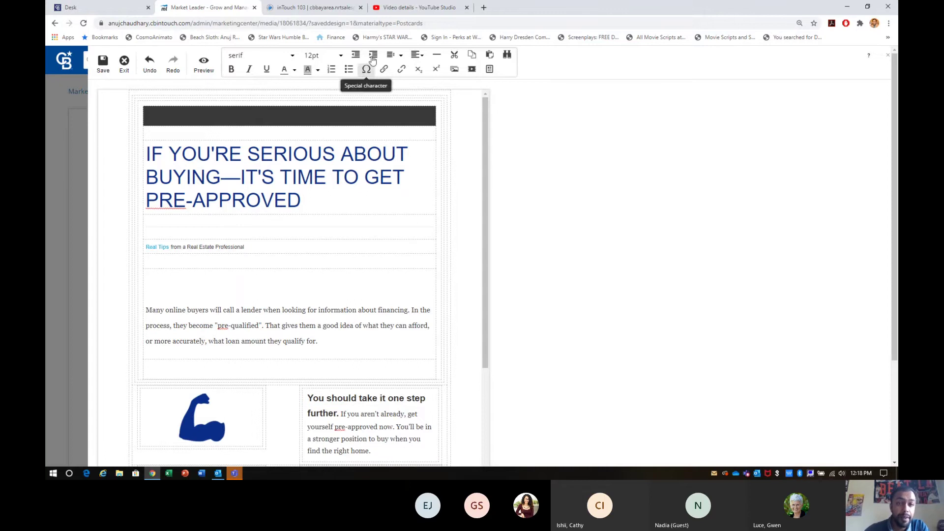
left_click(420, 56)
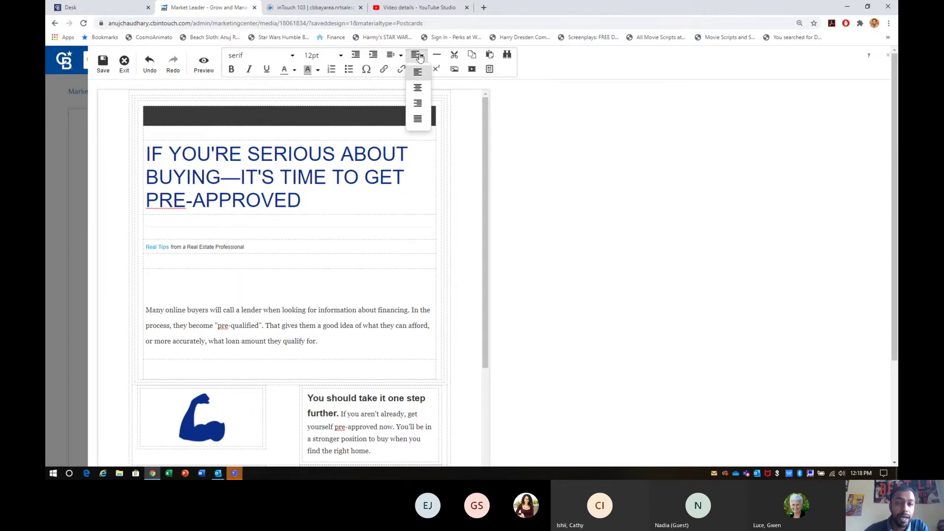
left_click(418, 88)
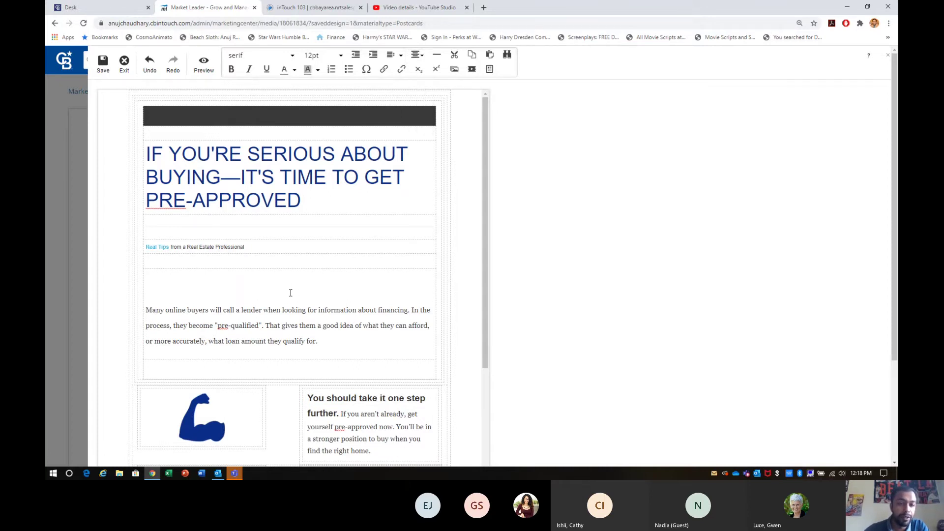
Embed the copied YouTube link as a video and enlarge it to about 387x218.
left_click(471, 69)
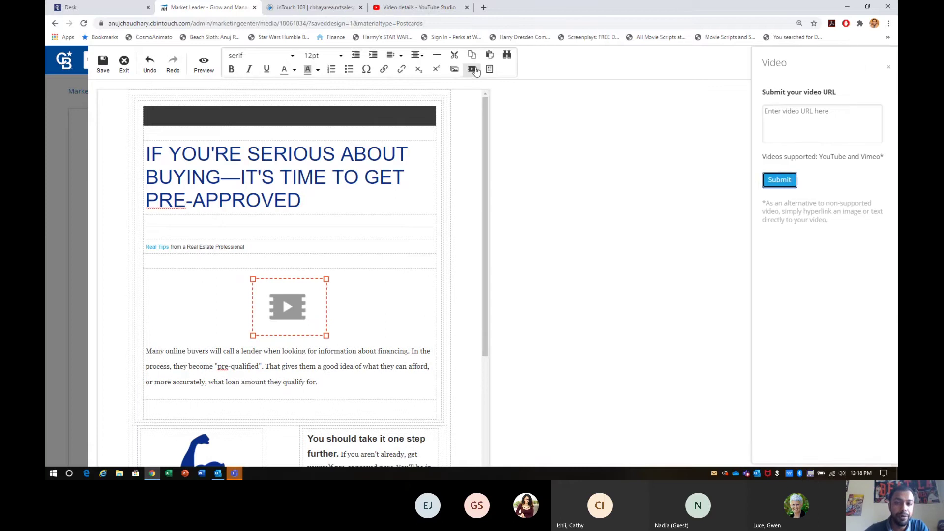
left_click(818, 110)
key("ctrl+v")
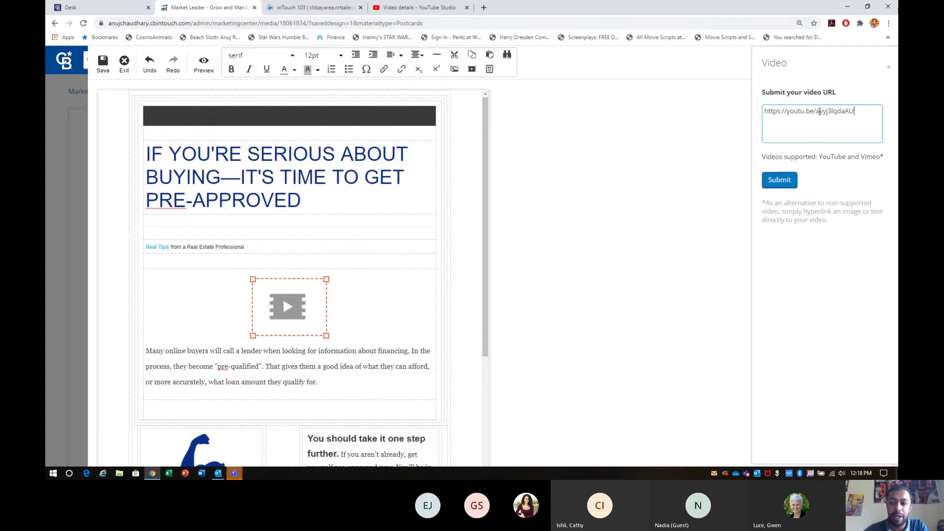
left_click(794, 185)
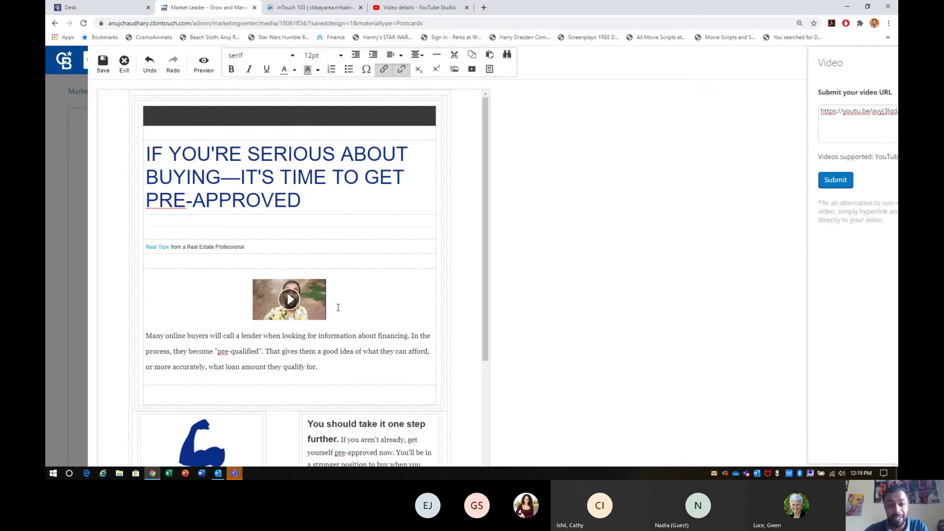
left_click(325, 318)
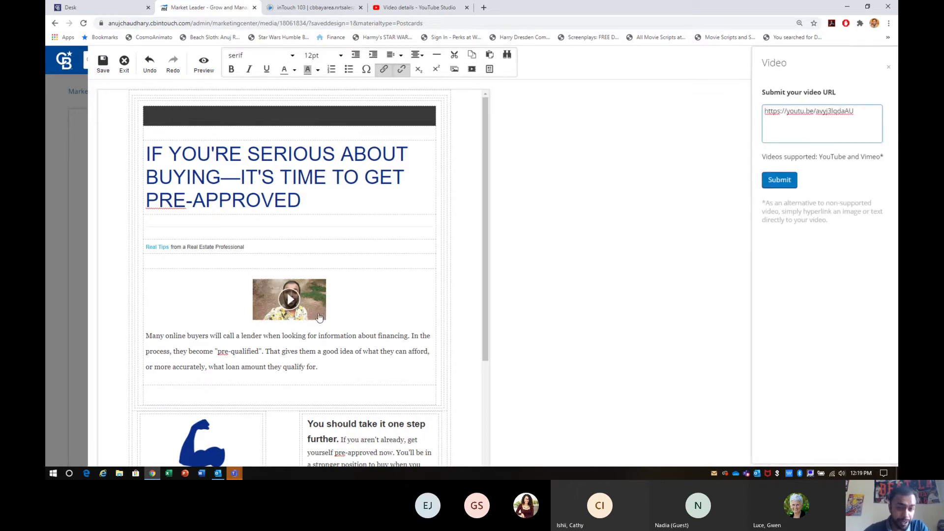
left_click(327, 320)
left_click_drag(327, 320, 419, 406)
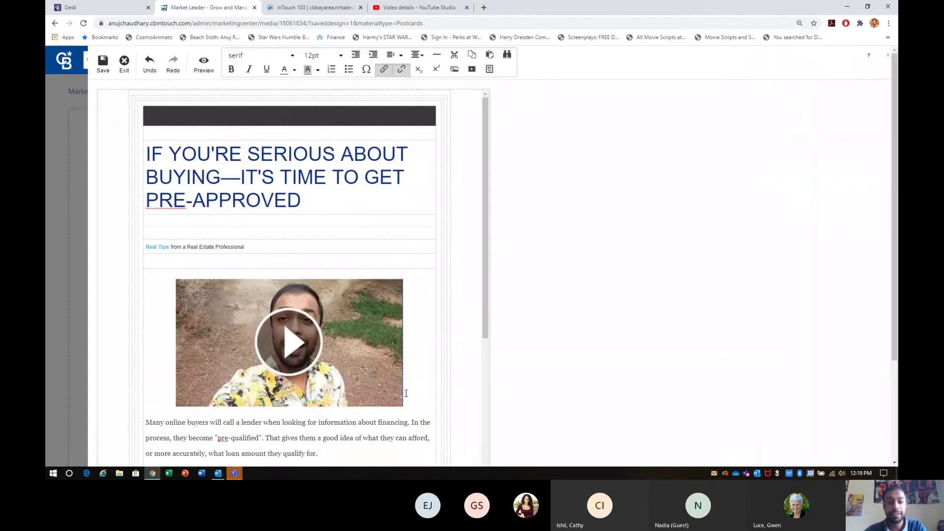
Add a centred line 'Here is where I am putting text' above the embedded video.
left_click(170, 291)
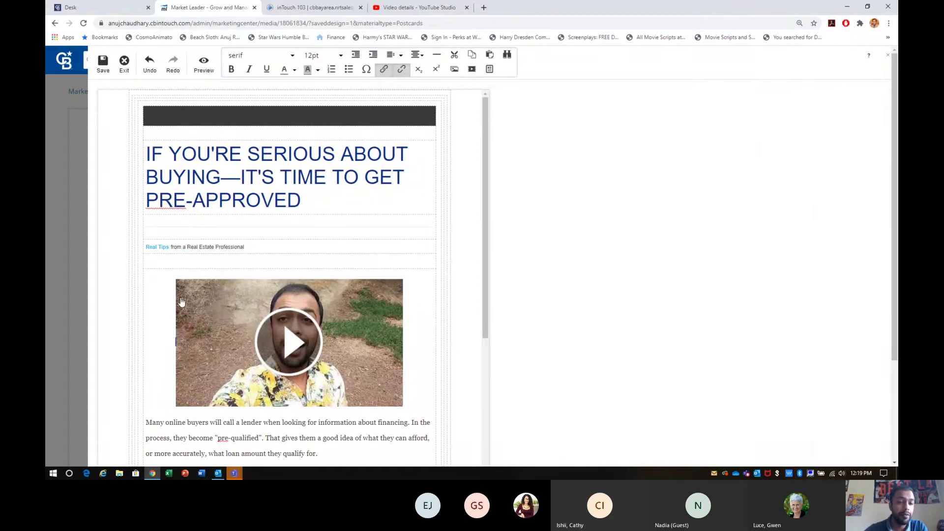
key("Return")
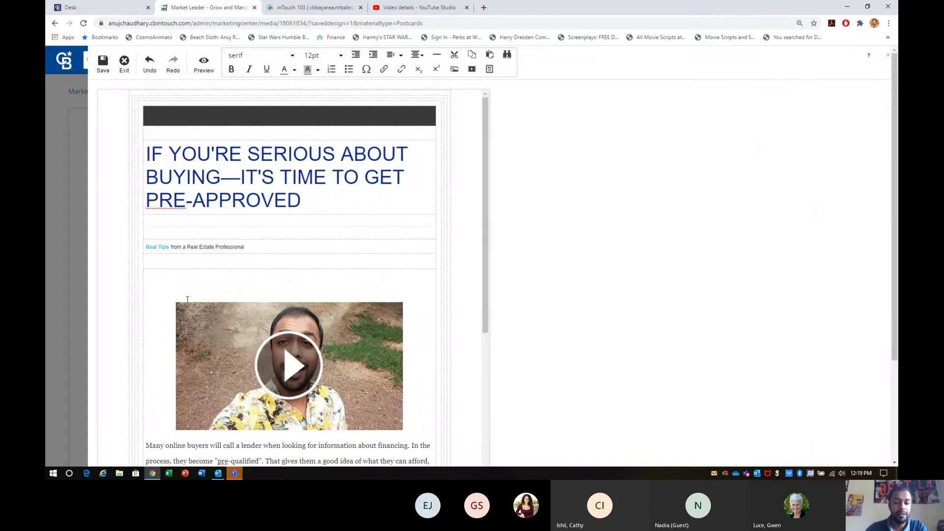
type("He")
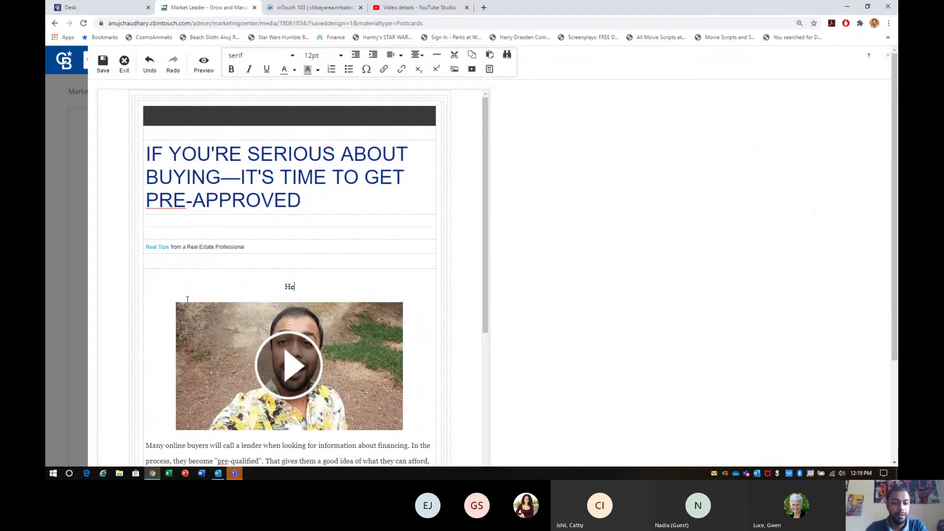
type("re is where I am putting ")
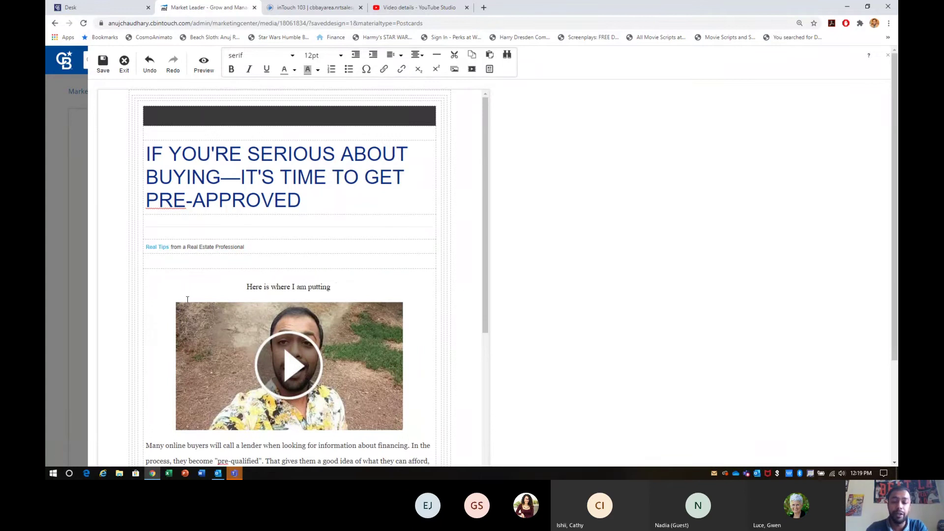
type("text")
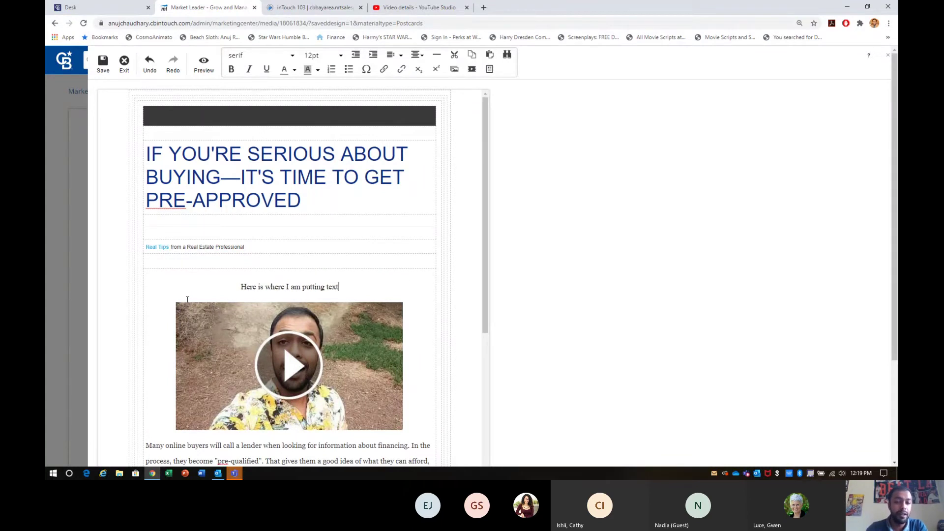
scroll(291, 279, "down", 2)
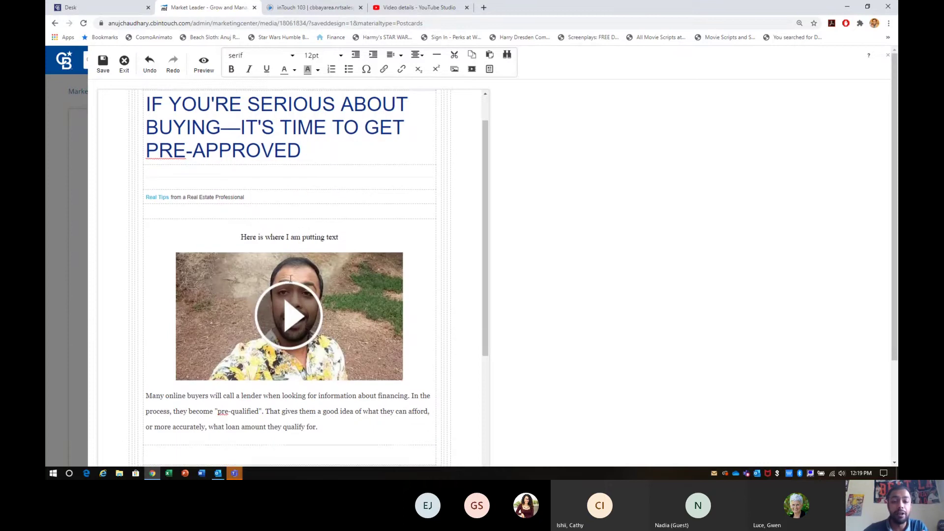
left_click(339, 399)
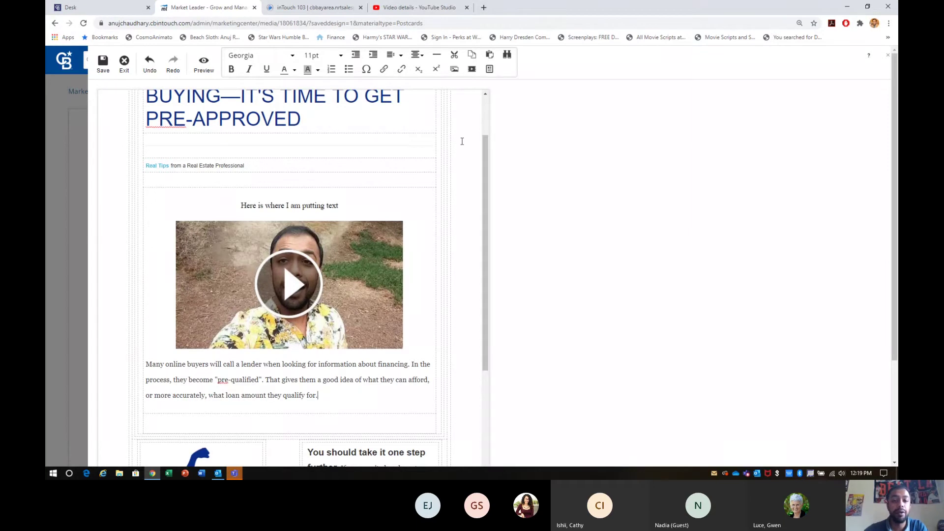
Open the agent's Los Altos homes website in a new tab, then return to the email editor.
left_click(484, 8)
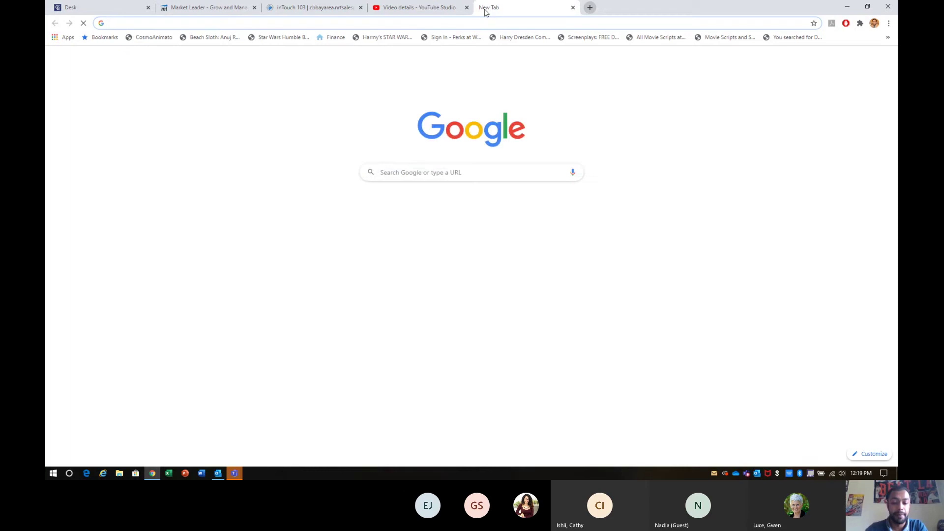
type("anuj")
key("Return")
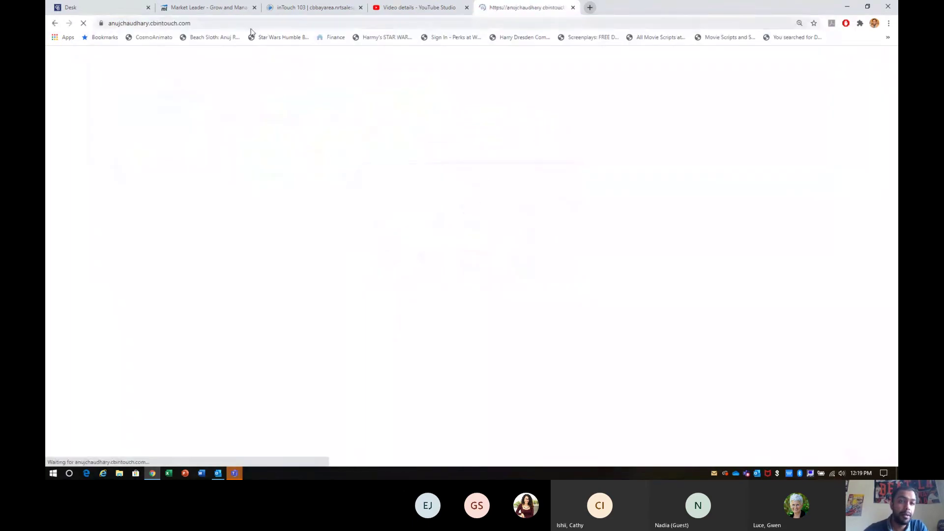
left_click(399, 9)
left_click(315, 8)
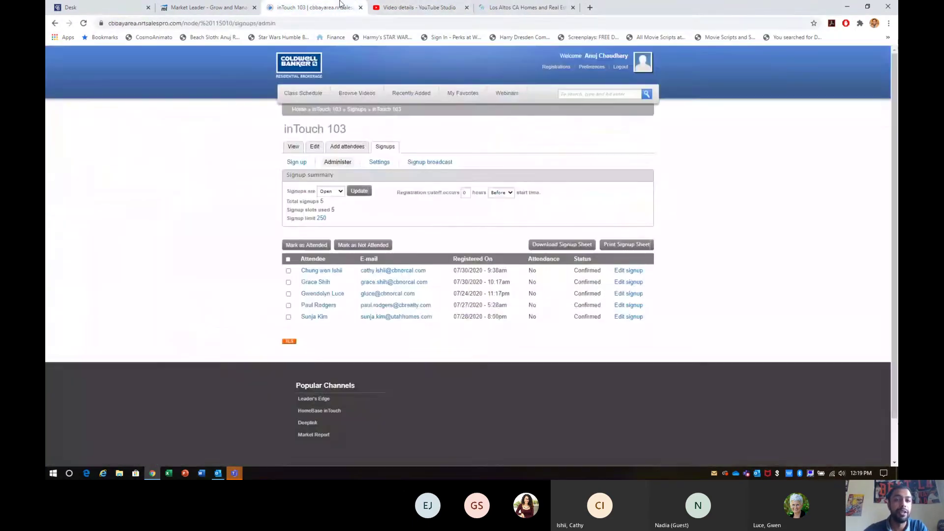
left_click(241, 7)
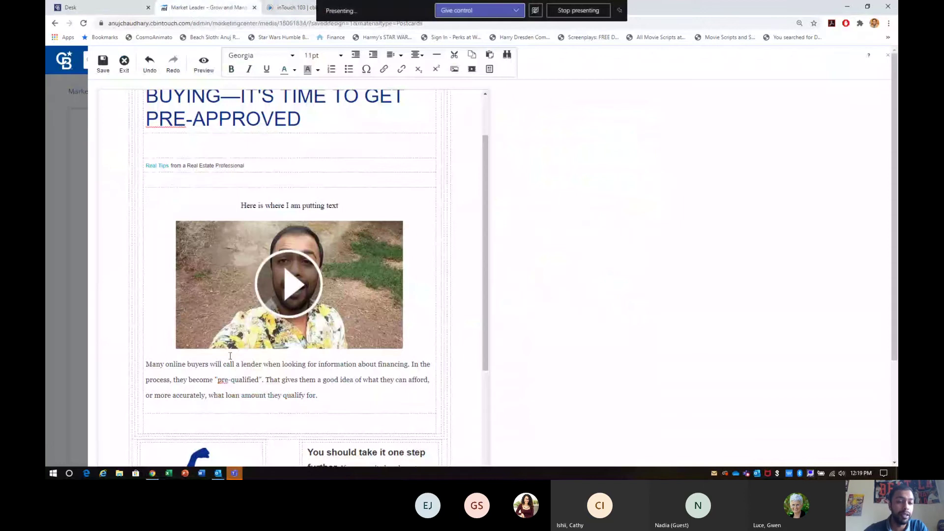
Add a new line 'If you would like to see if you are pre-qualified just click here.'.
left_click_drag(216, 379, 259, 382)
left_click(353, 403)
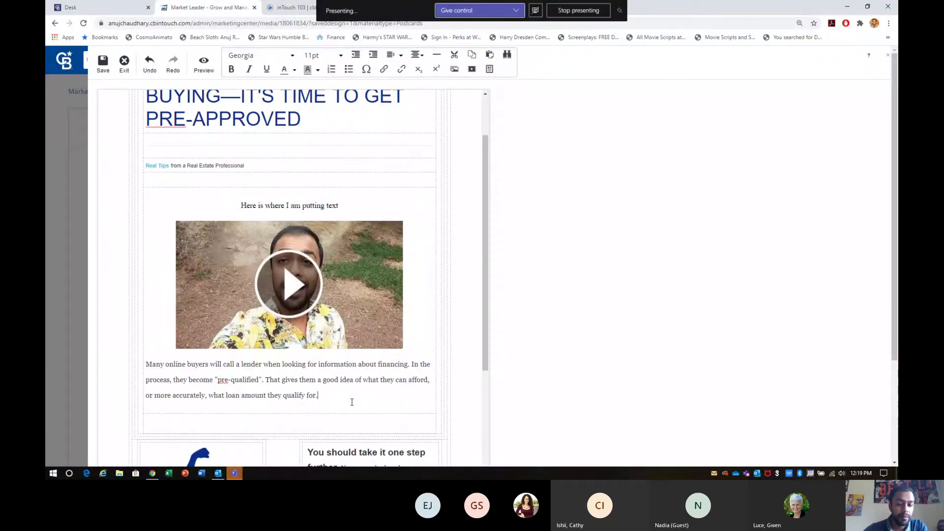
key("Return")
type("If")
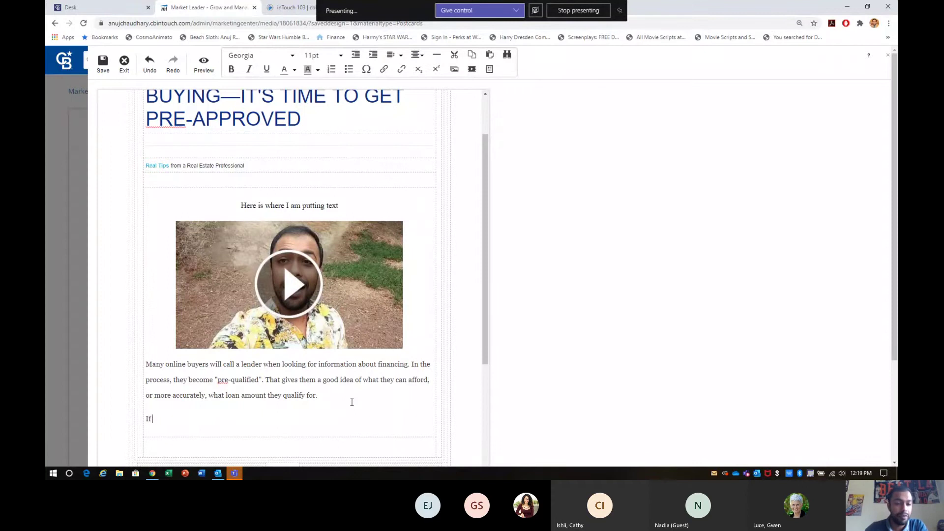
type(" you wou")
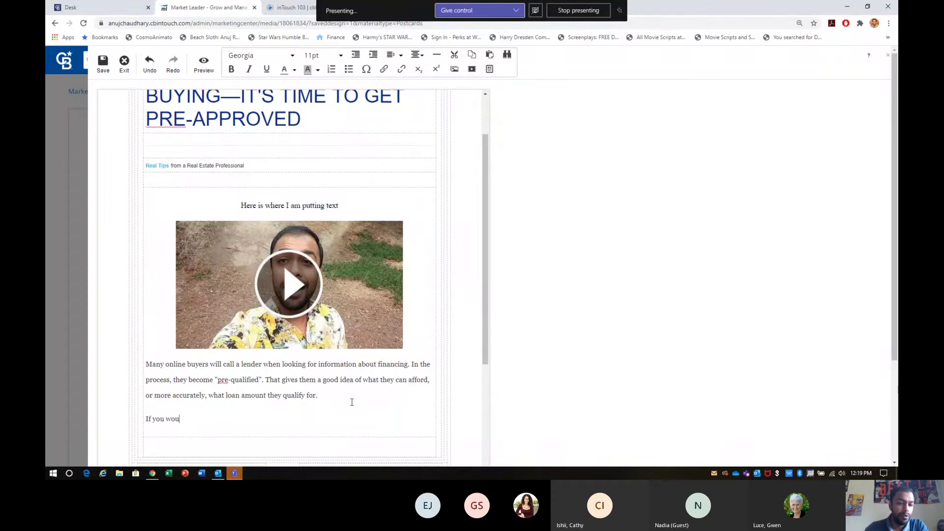
type("ld like to see if you are pre-quli")
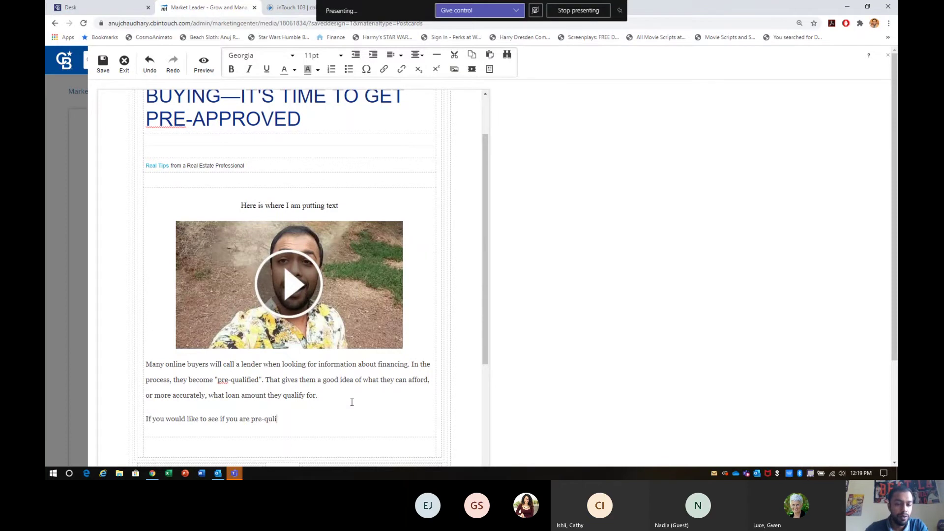
type("fied just ")
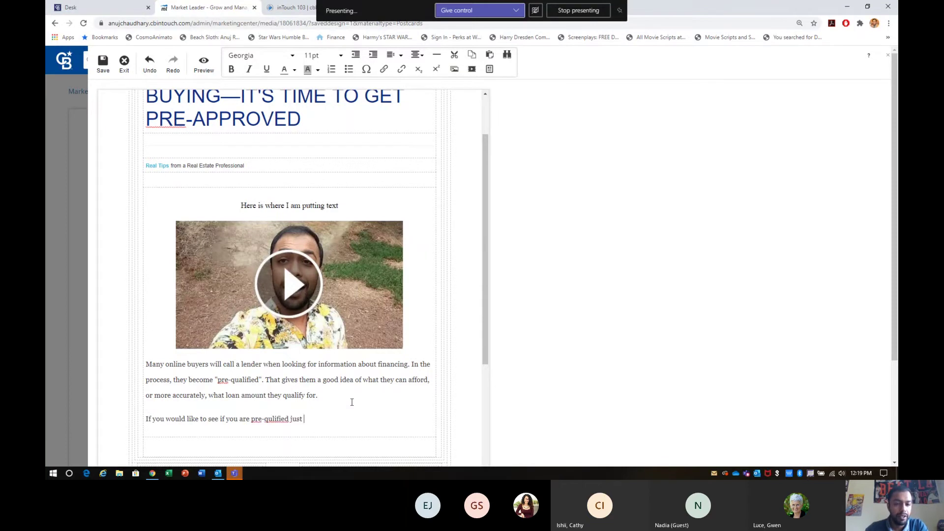
type("click here.")
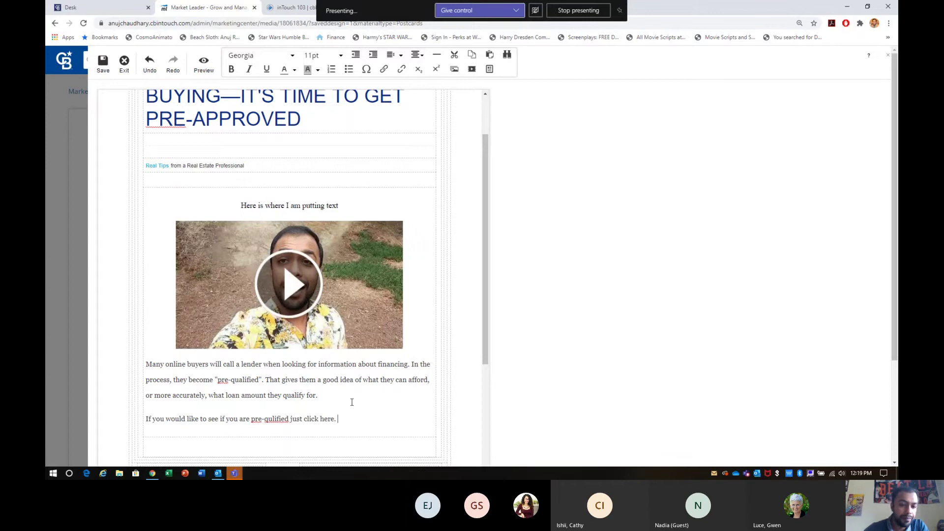
right_click(268, 418)
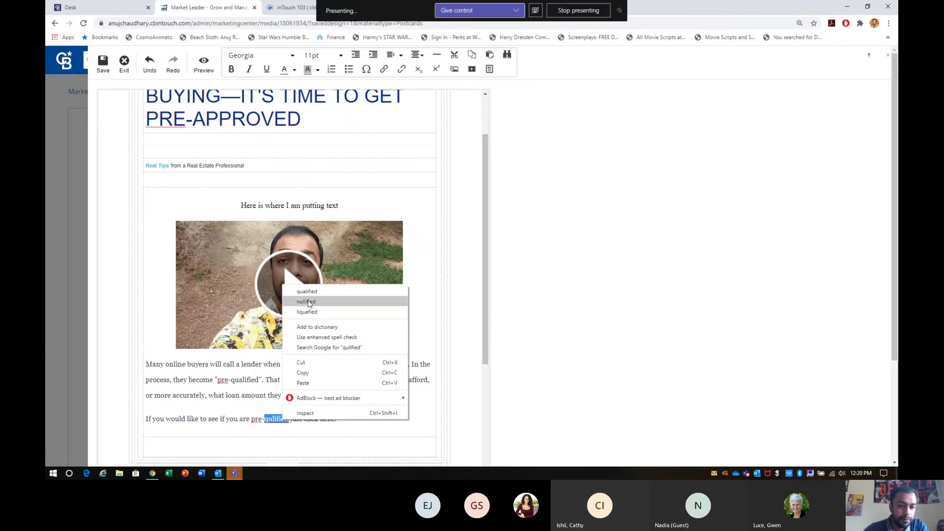
left_click(309, 299)
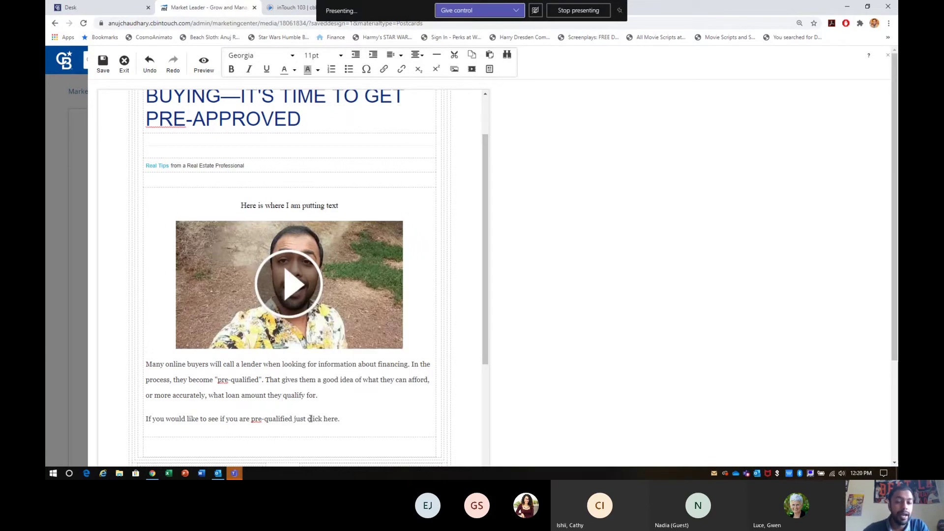
Select 'click here', then deselect it and hide the Teams presenting toolbar.
left_click_drag(305, 418, 339, 418)
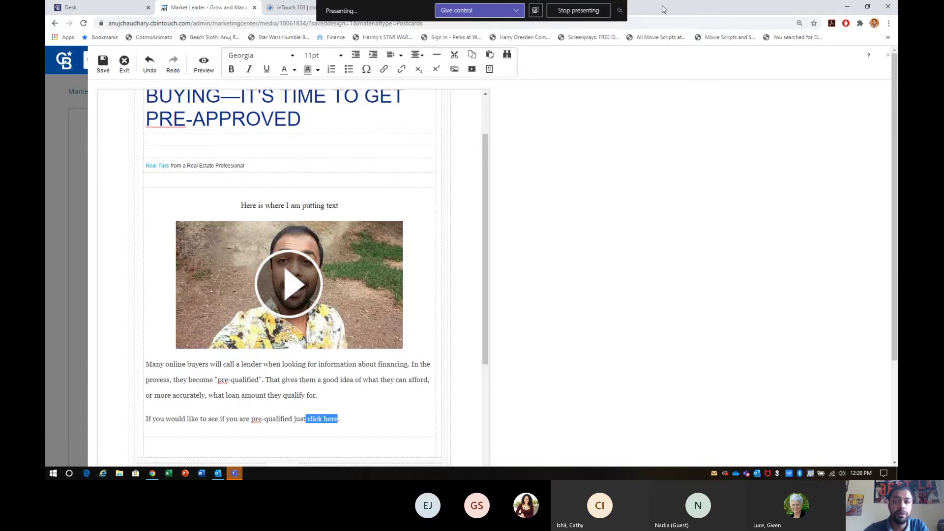
left_click(685, 152)
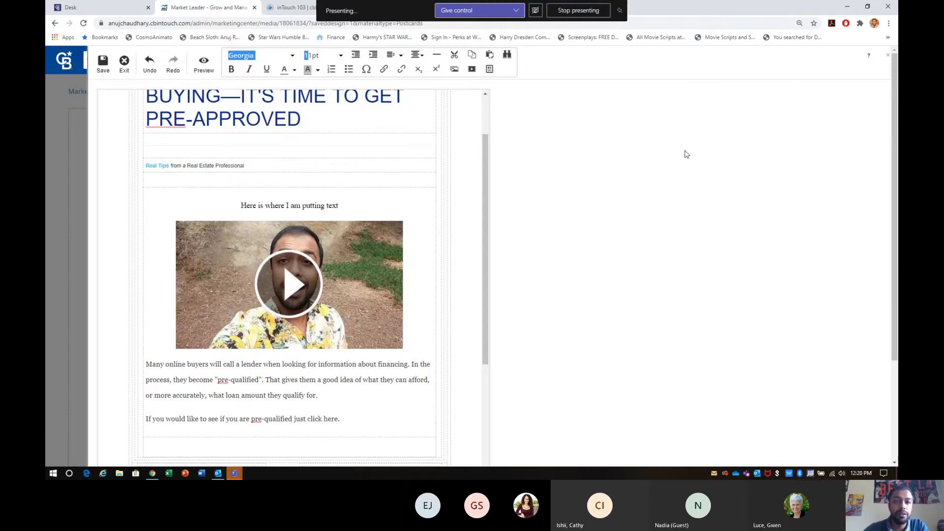
left_click(452, 275)
left_click(619, 11)
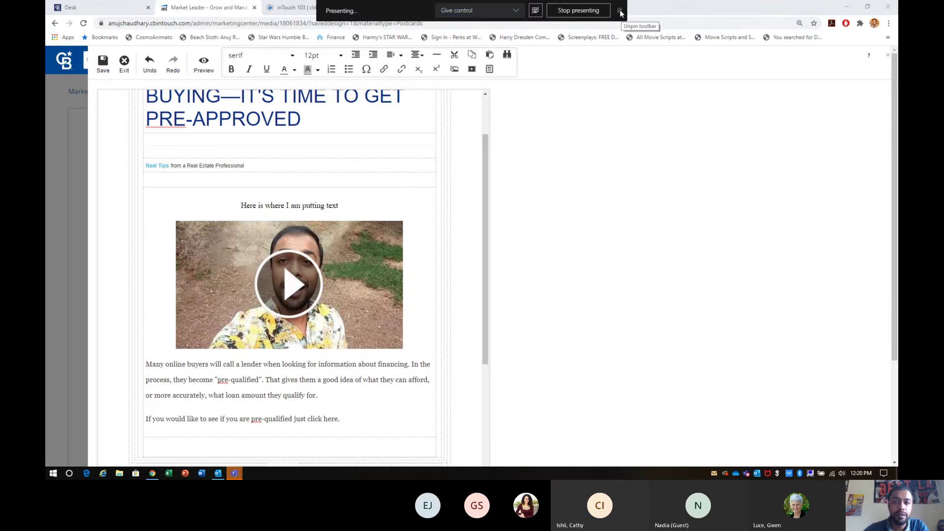
Copy the Los Altos CA Homes website's home page URL and return to the email editor.
left_click(632, 98)
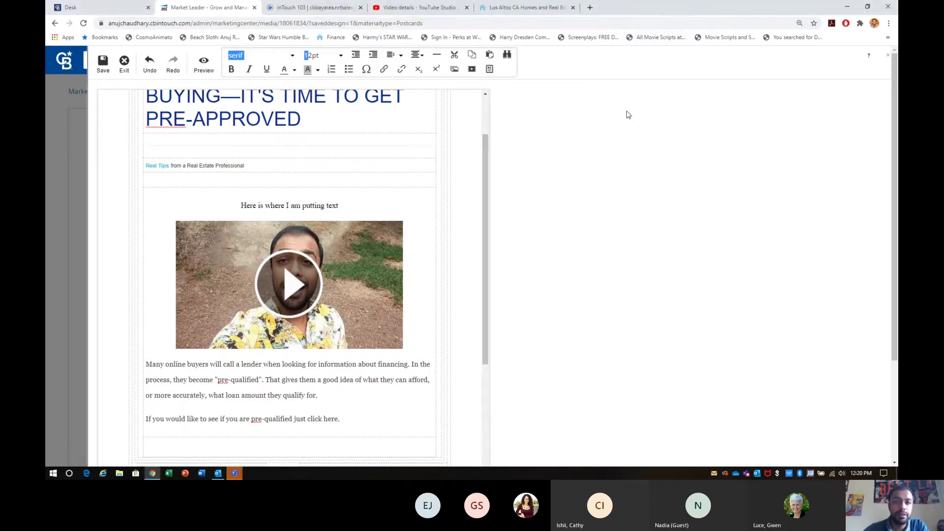
left_click(483, 15)
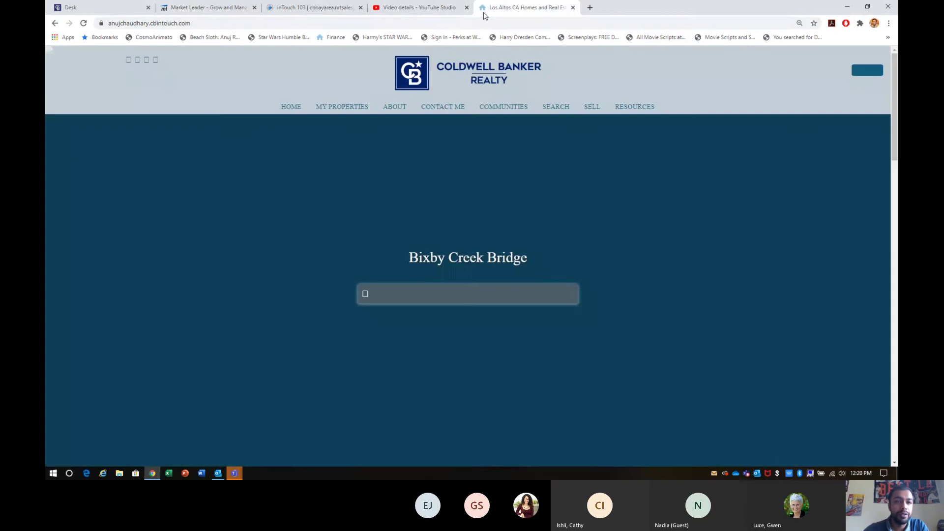
left_click(339, 21)
key("ctrl+c")
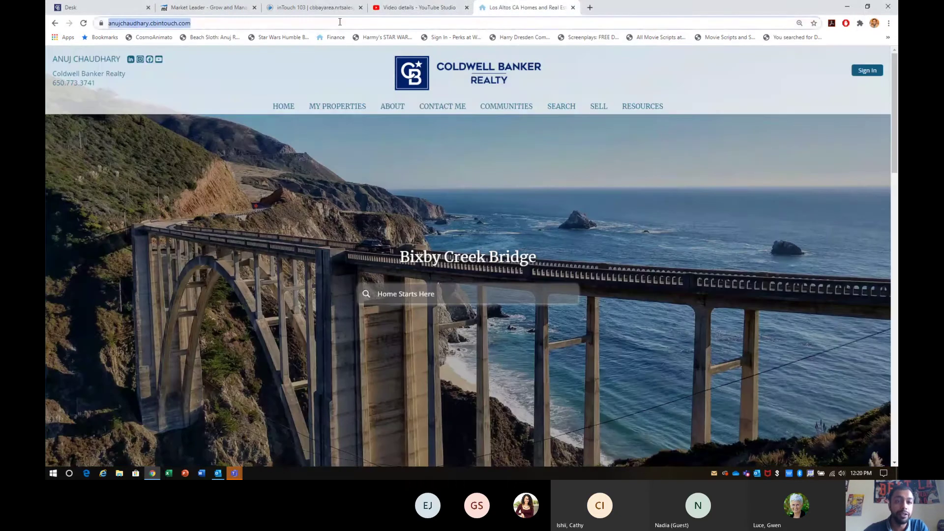
left_click(299, 11)
left_click(224, 11)
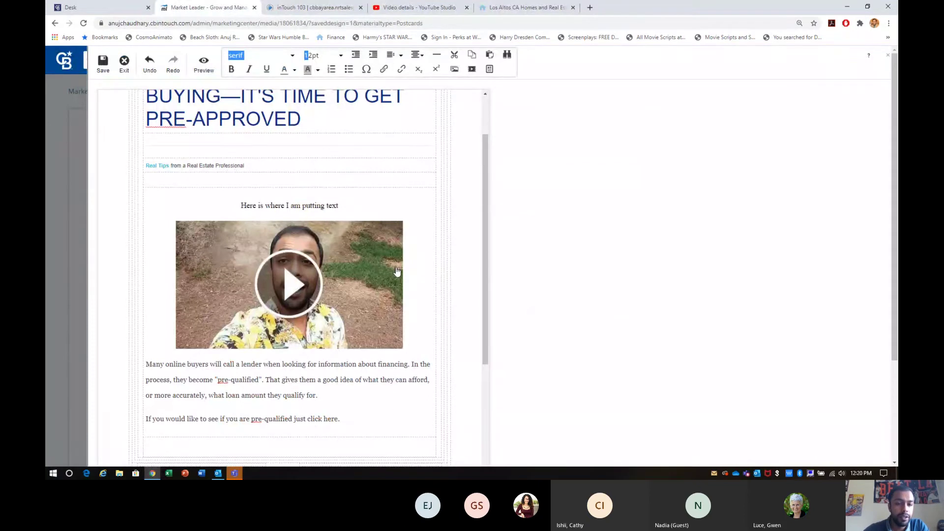
Link the words 'click here.' to the pasted agent website URL, opening in a New window.
left_click_drag(308, 418, 340, 419)
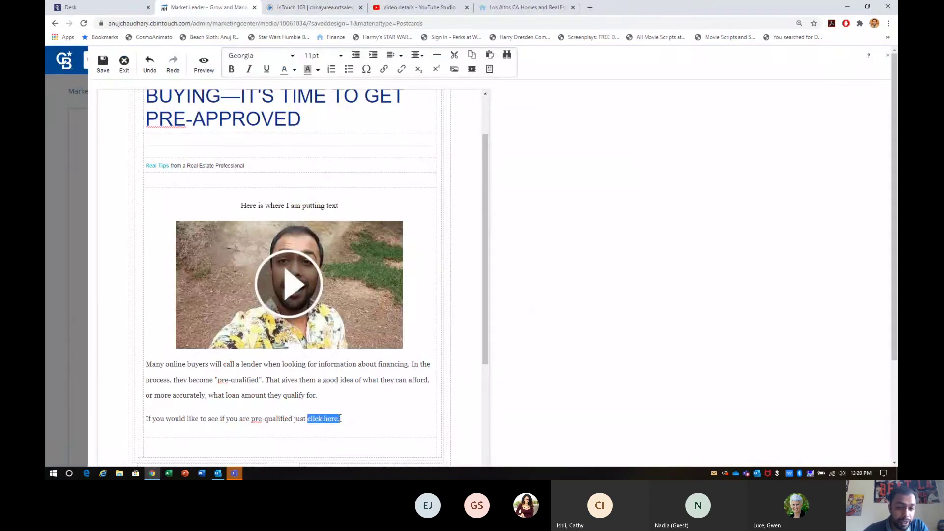
left_click(383, 72)
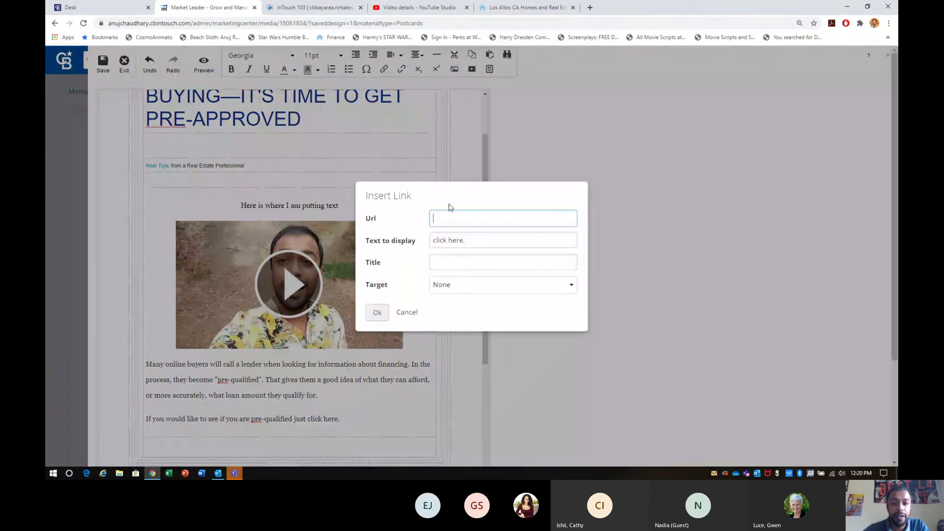
key("ctrl+v")
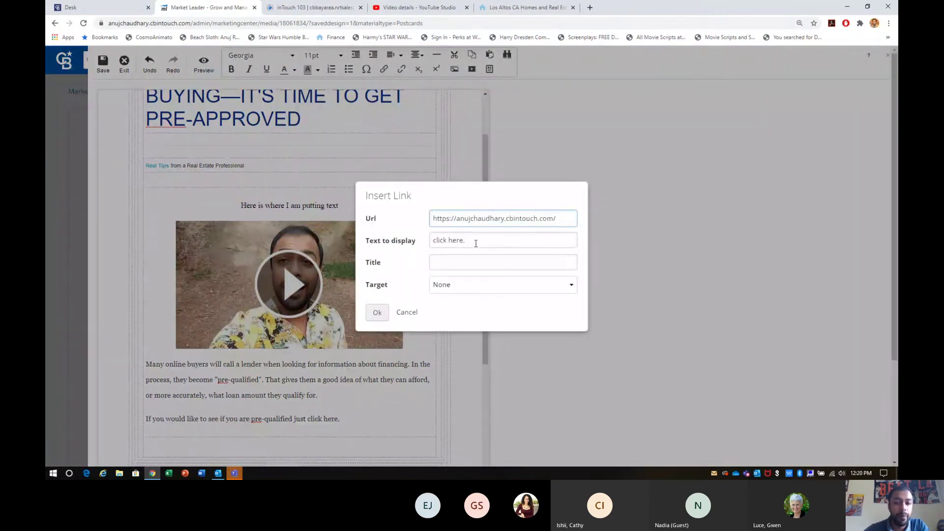
left_click(474, 285)
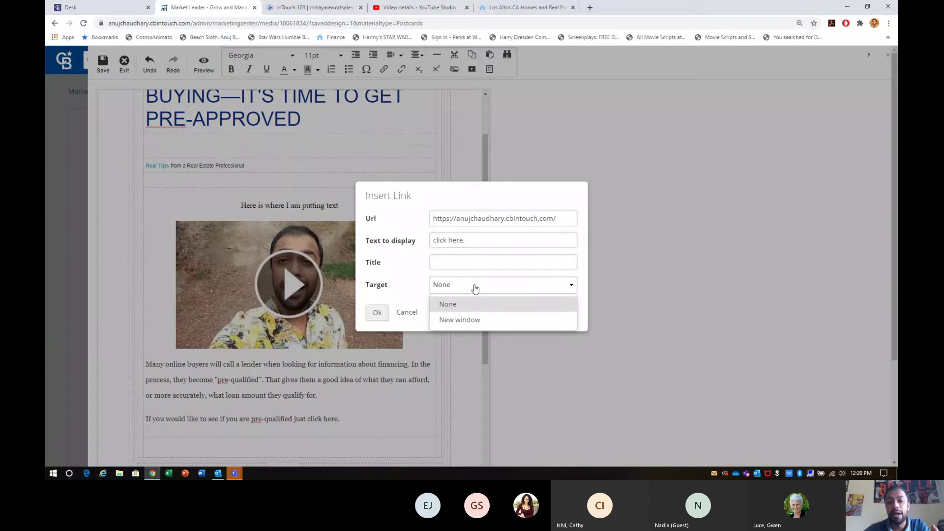
left_click(471, 321)
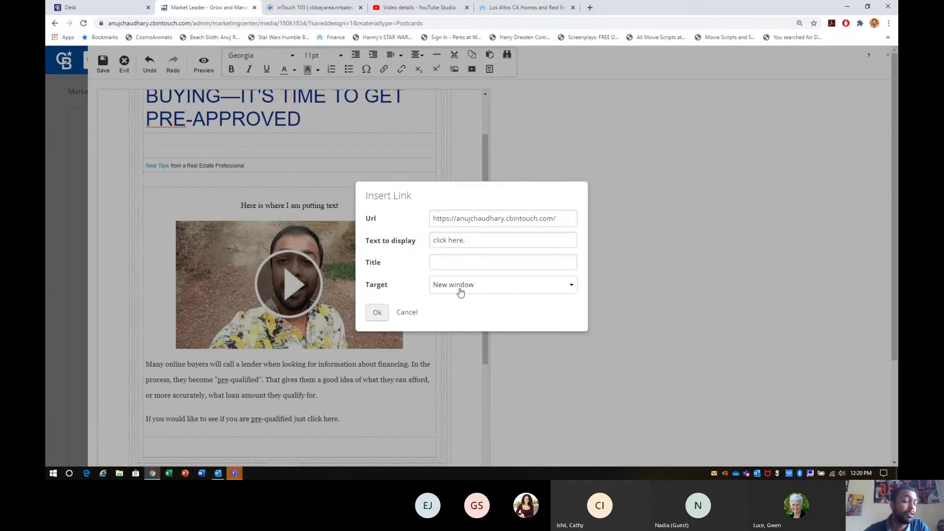
left_click(460, 293)
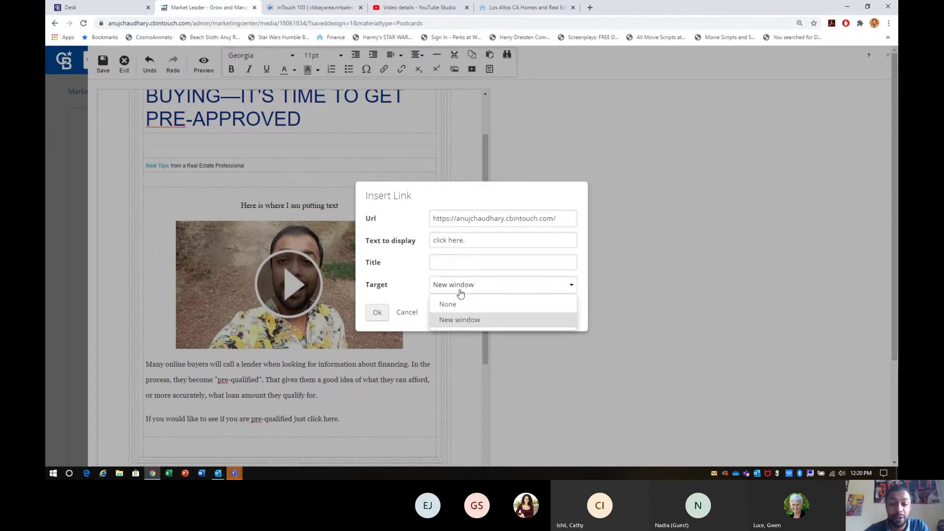
left_click(465, 321)
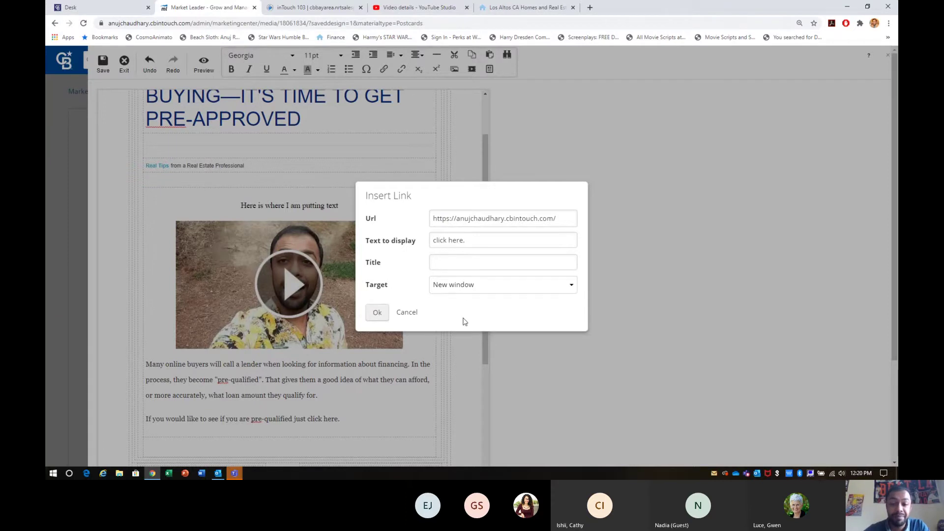
left_click(378, 319)
left_click(378, 378)
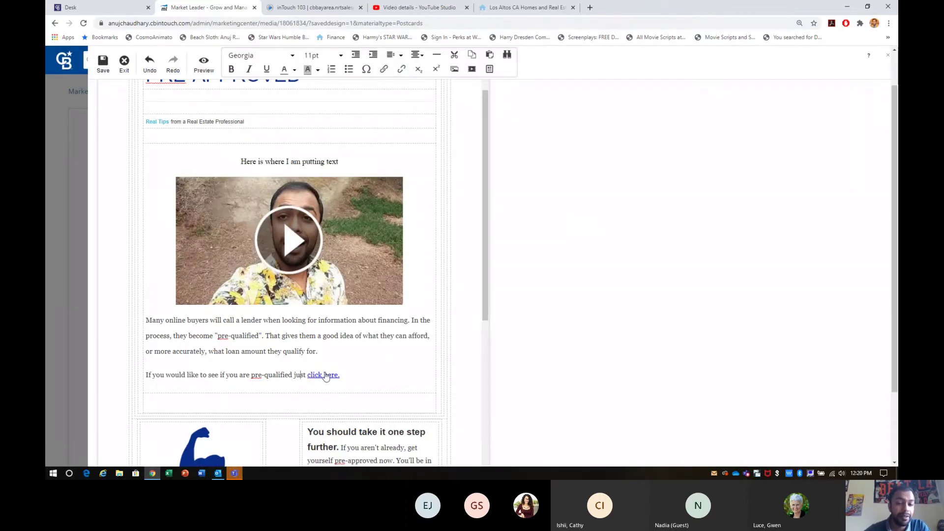
Follow the 'click here.' link and view the agent's website in the newly opened tab.
left_click(325, 377)
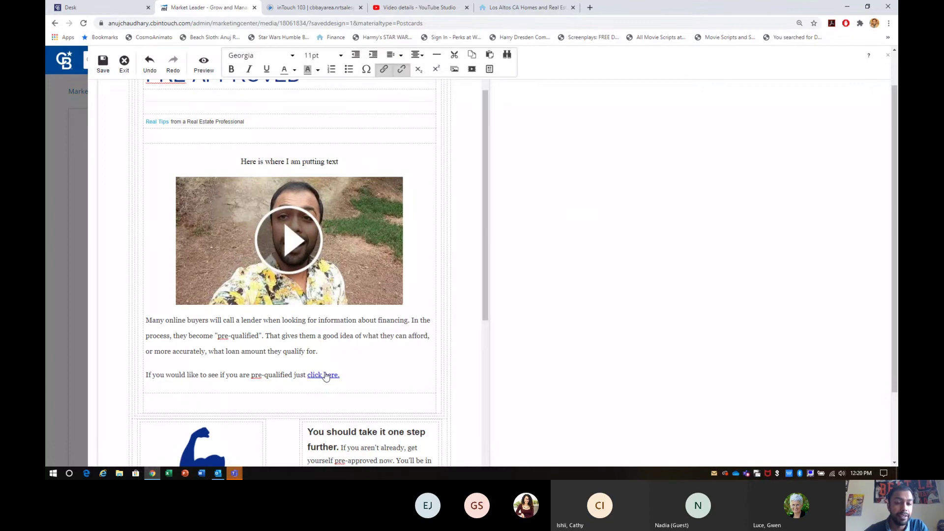
left_click(326, 377, "ctrl")
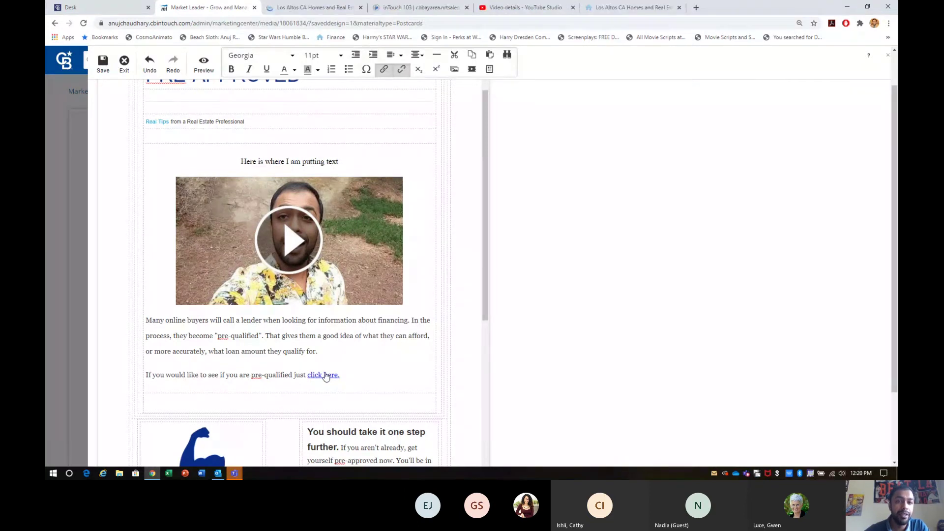
left_click(290, 8)
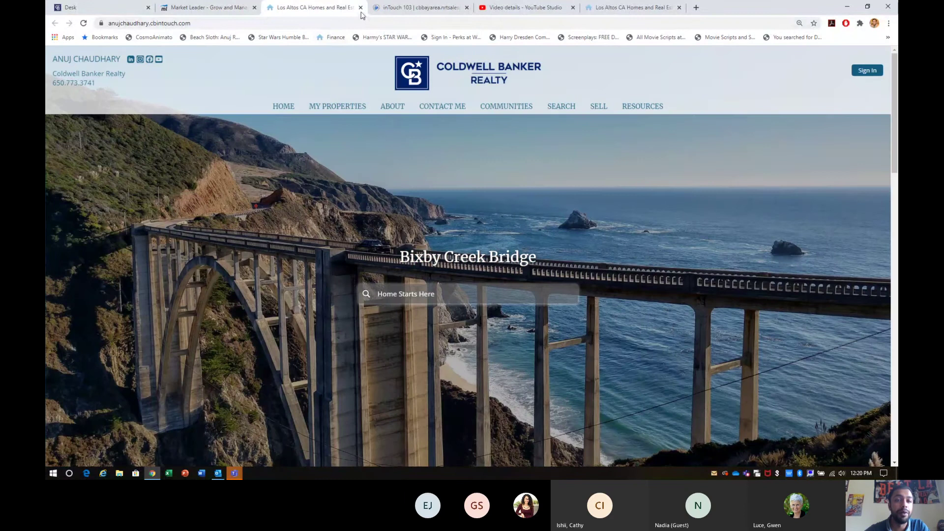
Relink the pasted URL to 'would like to see if you are pre-qualified just click here.' and add a blank line.
left_click(360, 7)
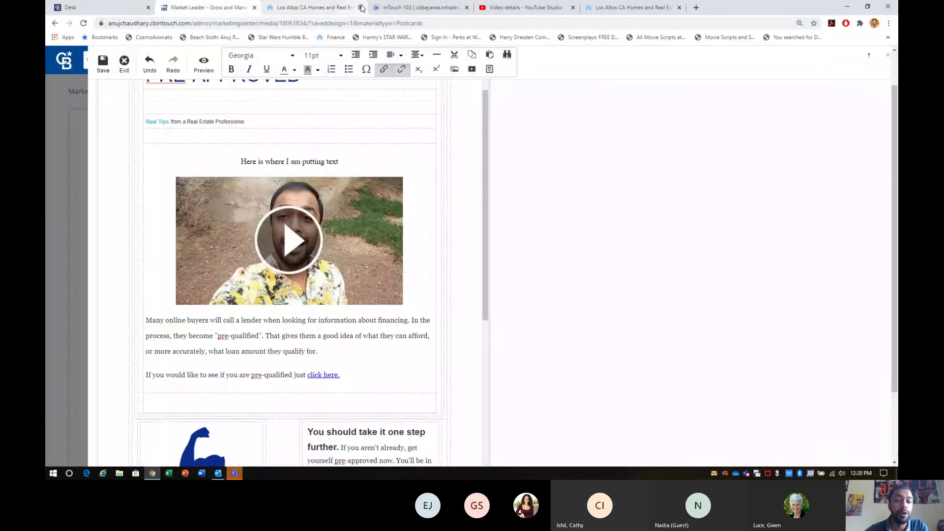
left_click(402, 69)
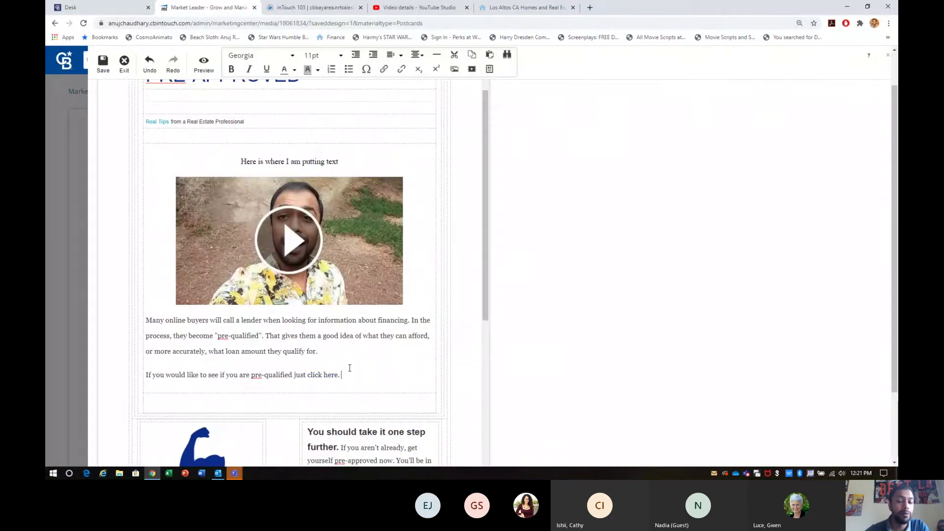
left_click_drag(342, 373, 166, 375)
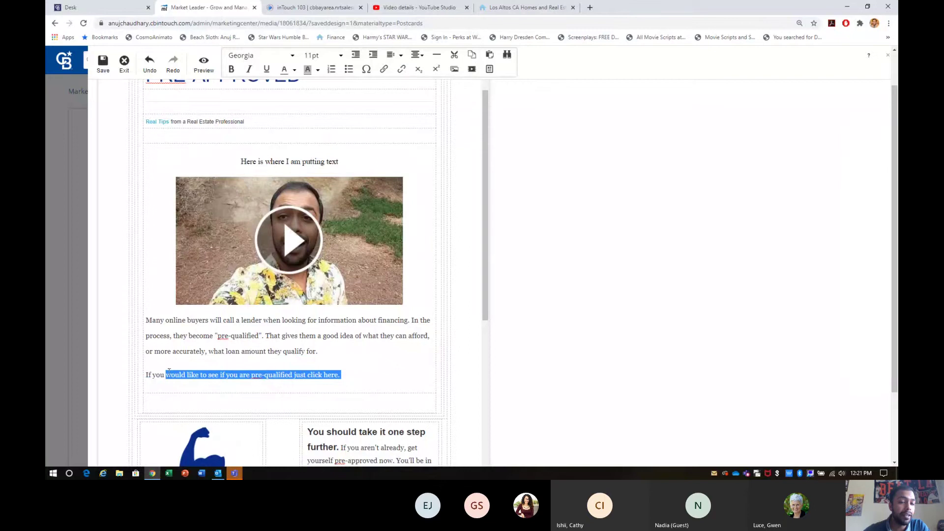
left_click(383, 69)
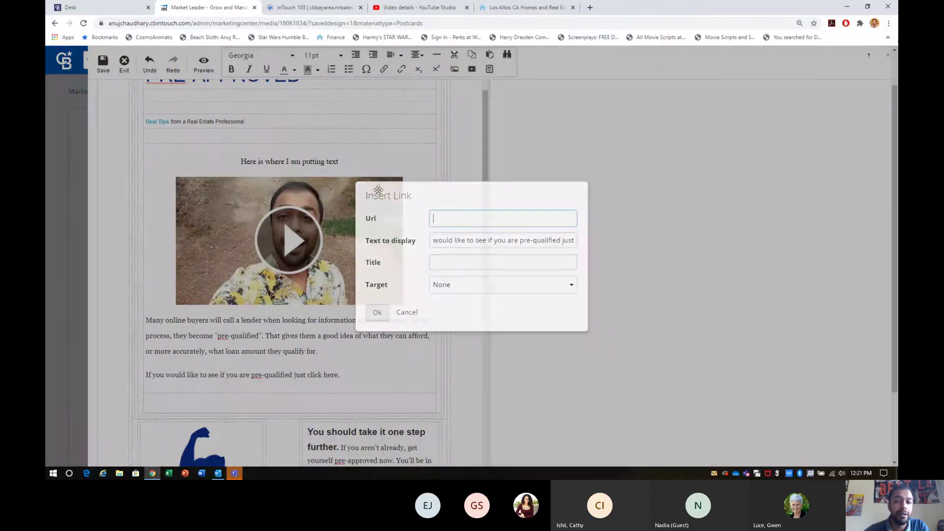
left_click(377, 314)
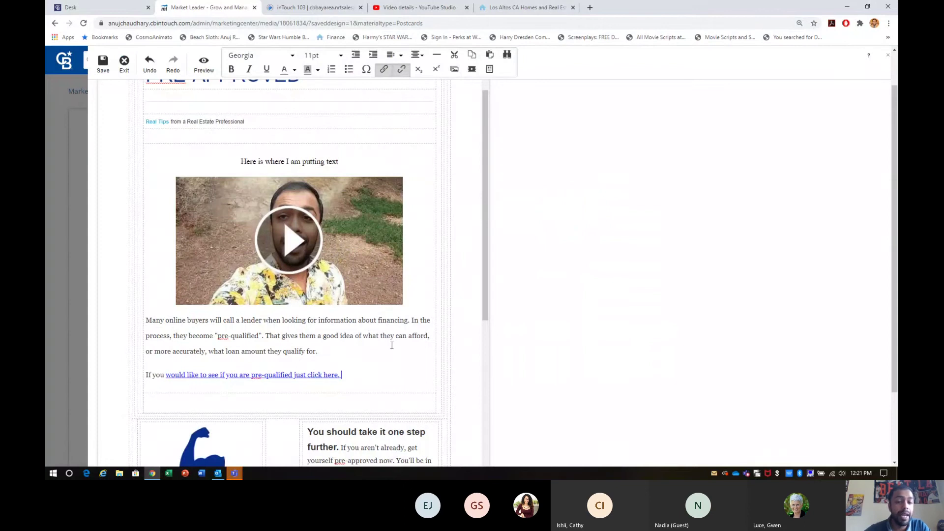
scroll(392, 375, "down", 1)
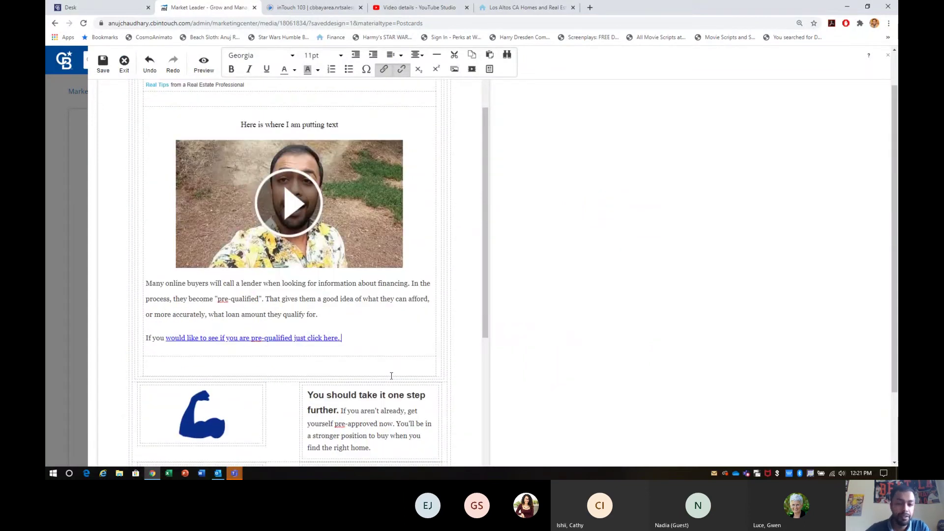
key("Return")
key("Return")
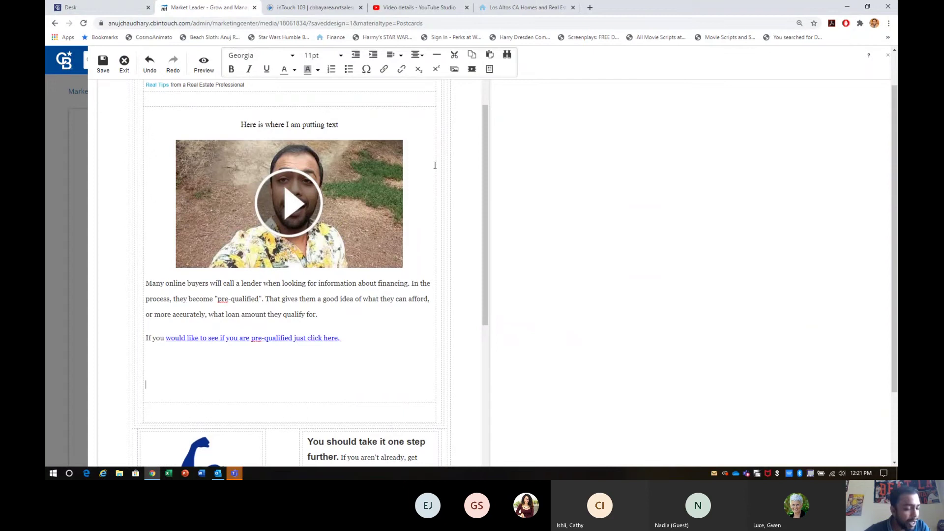
Center the new empty line and insert an image placeholder, abandoning a local file upload.
left_click(389, 56)
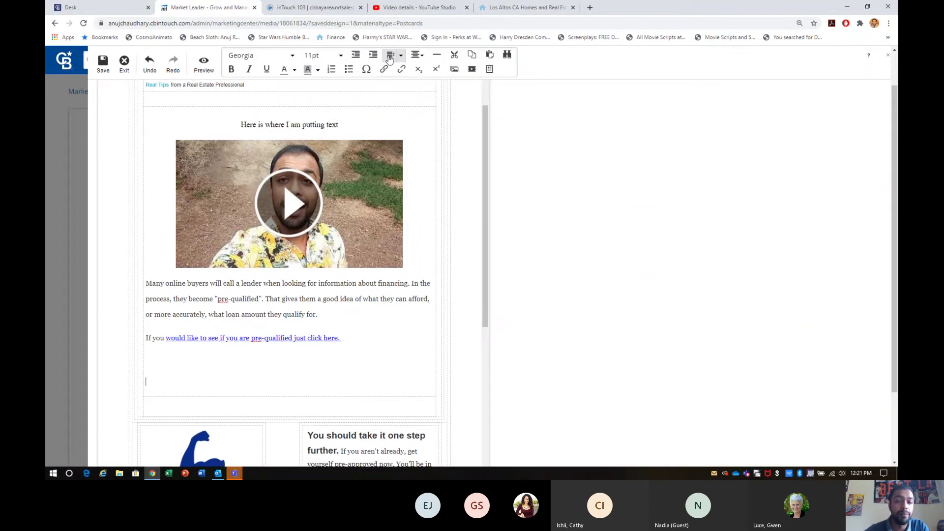
left_click(421, 57)
left_click(418, 89)
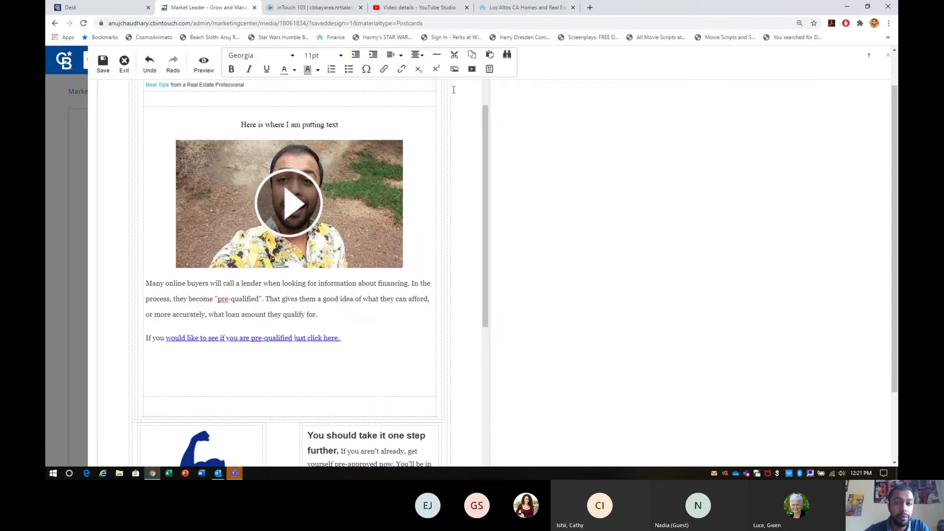
left_click(455, 69)
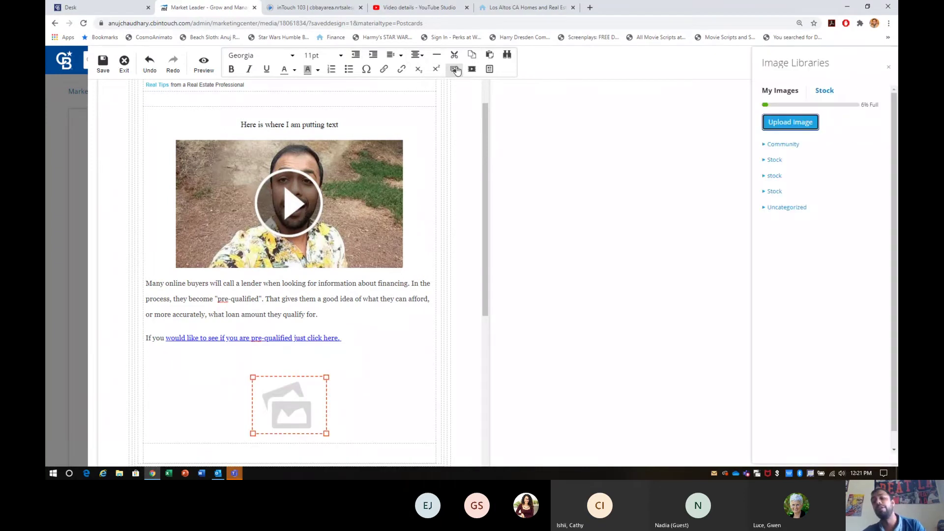
left_click(798, 127)
left_click(466, 172)
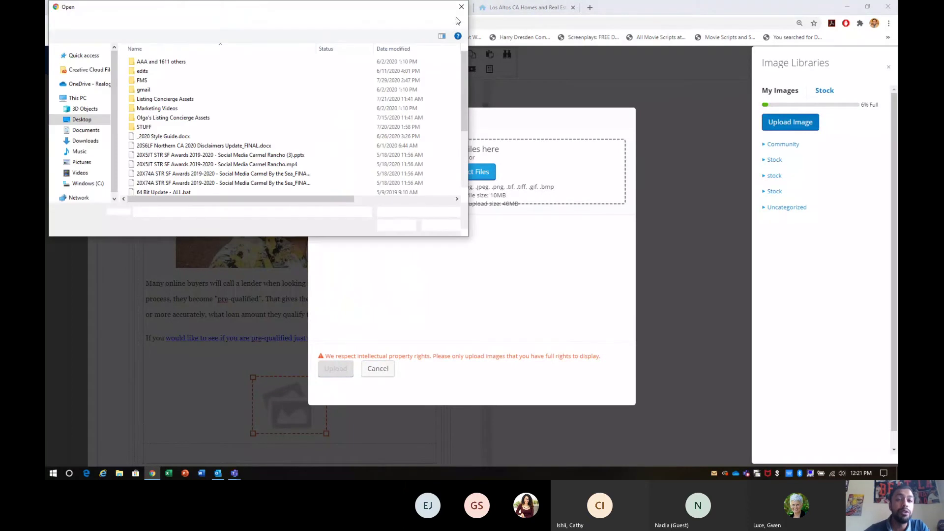
left_click(463, 7)
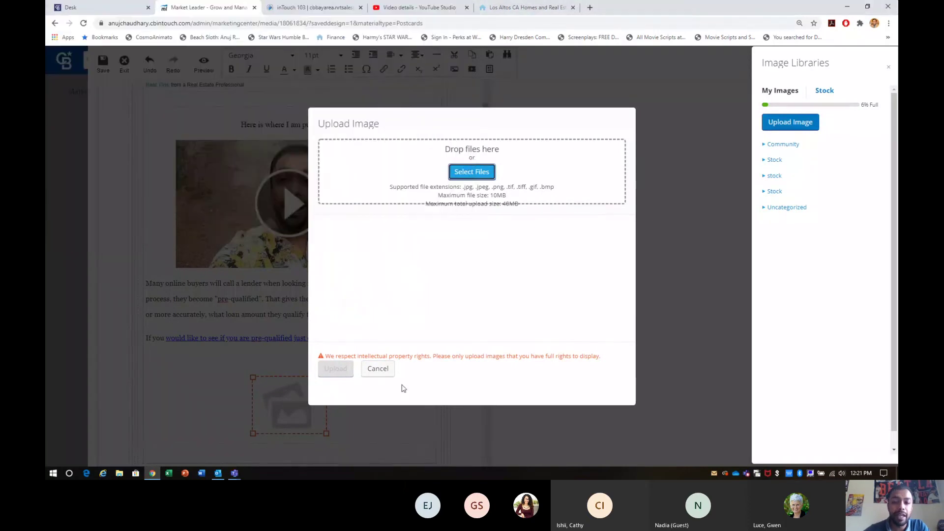
left_click(381, 370)
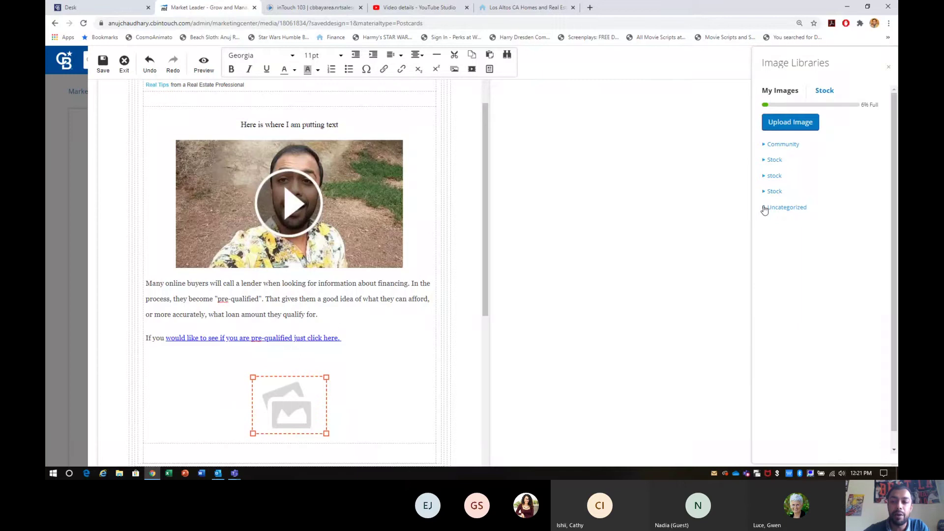
Place the langley photo from the Uncategorized image folder and enlarge it.
left_click(763, 208)
scroll(809, 311, "down", 3)
scroll(812, 314, "down", 4)
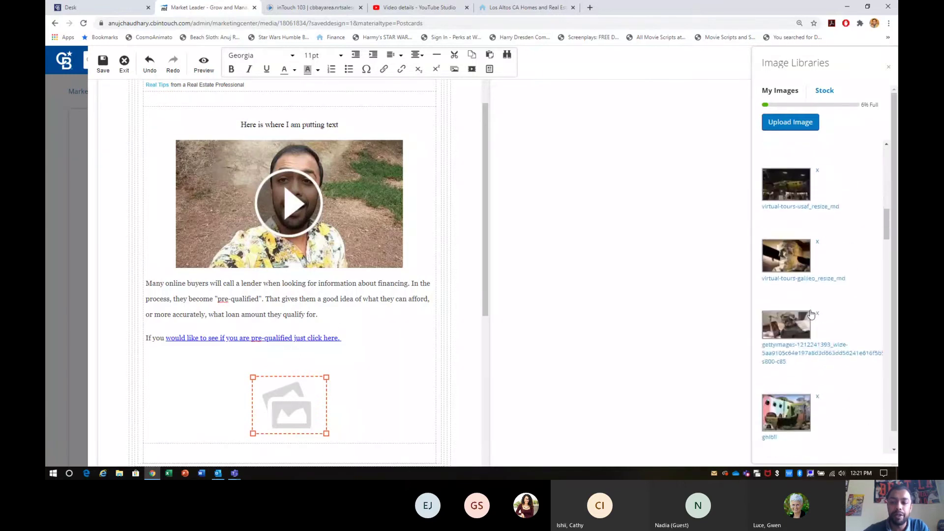
scroll(779, 195, "up", 2)
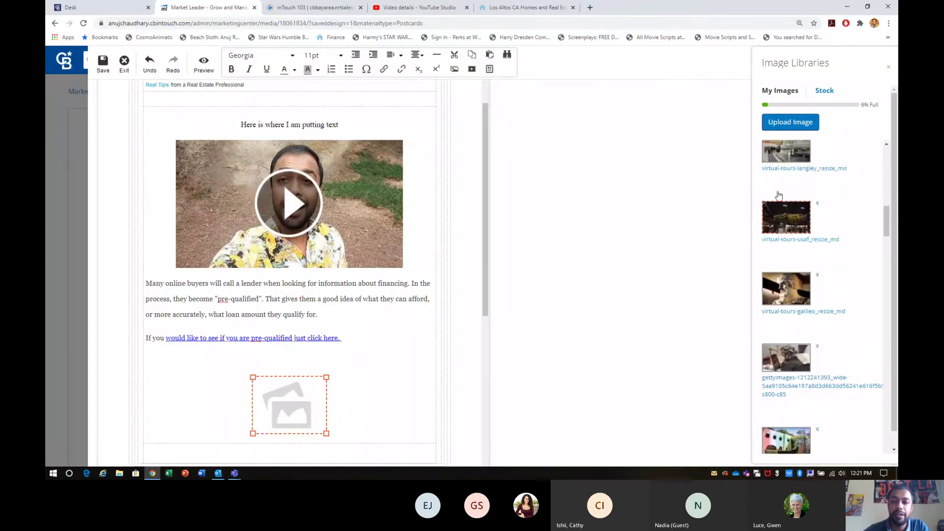
left_click(777, 175)
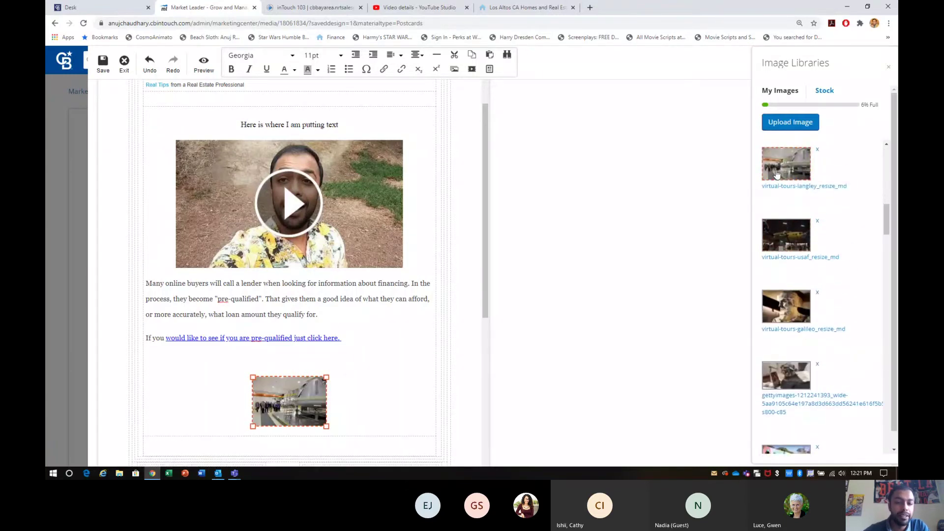
left_click(343, 377)
left_click(314, 392)
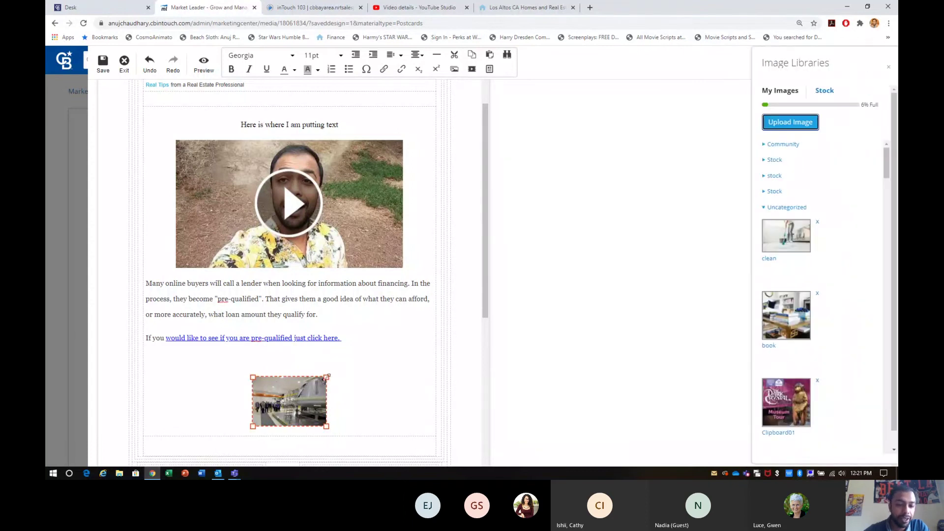
left_click_drag(326, 377, 410, 316)
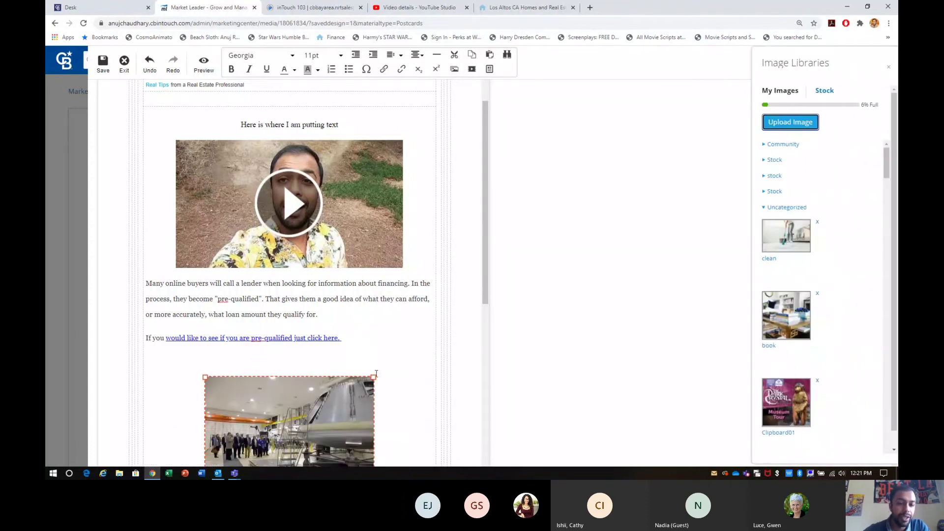
left_click_drag(374, 377, 475, 310)
left_click(392, 323)
Select the inserted photo and delete it from the email.
scroll(392, 322, "down", 2)
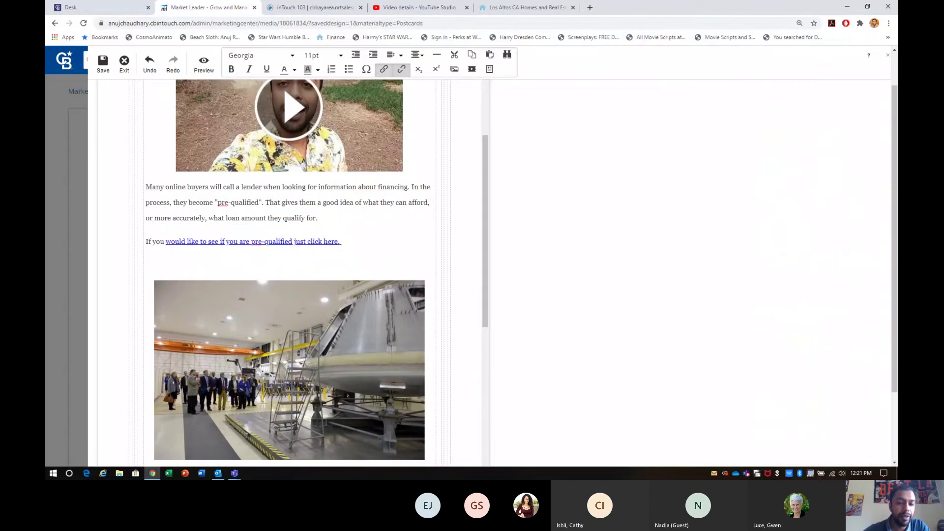
left_click(353, 292)
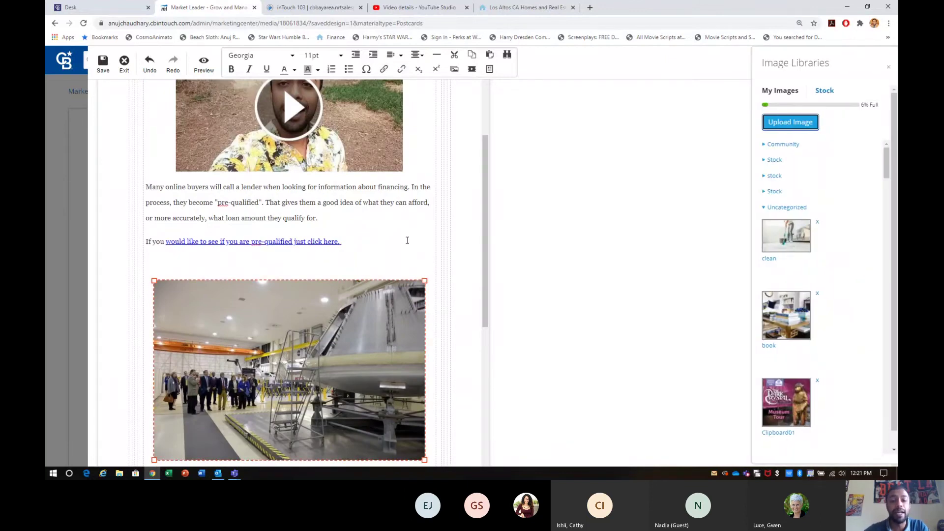
left_click(407, 240)
left_click(385, 350)
left_click(398, 167)
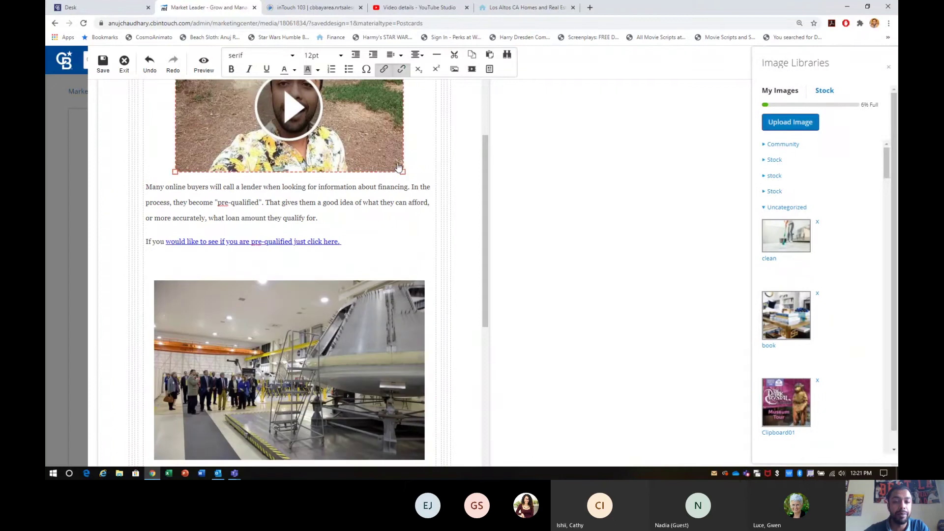
left_click(384, 315)
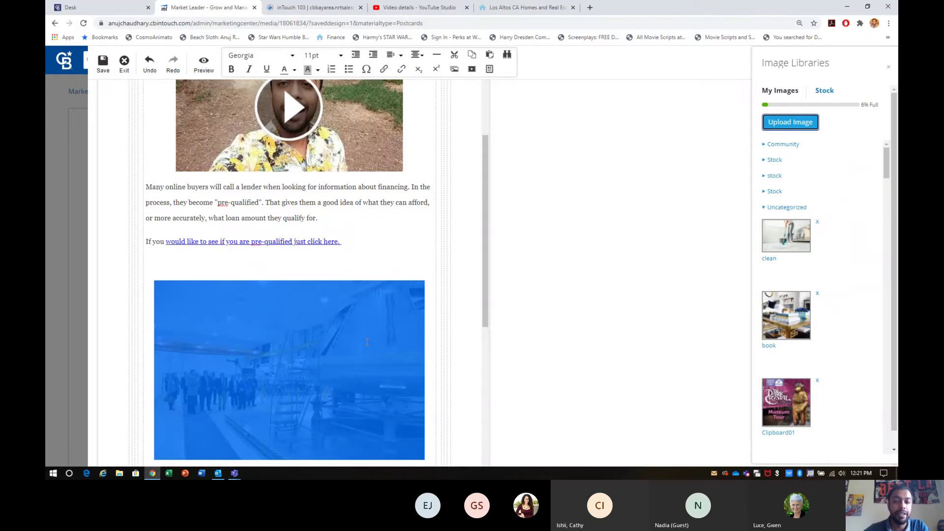
left_click(367, 341)
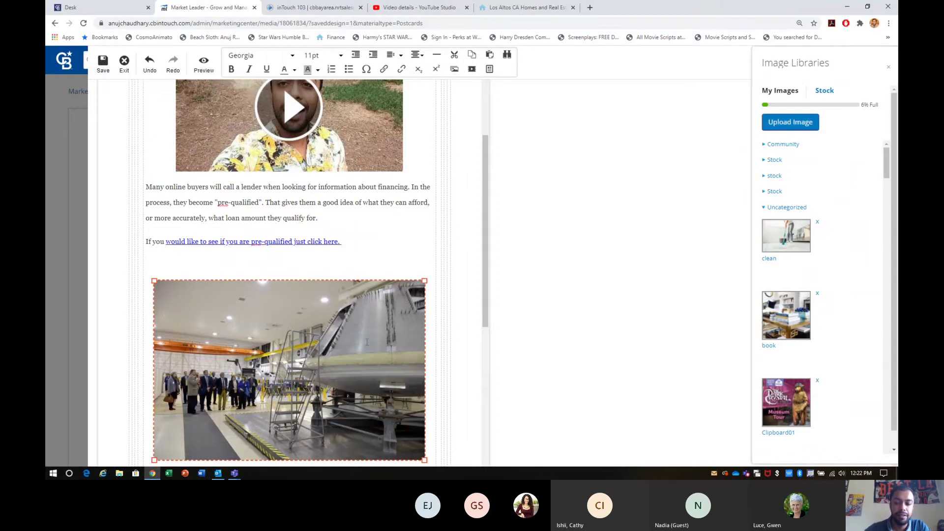
key("Delete")
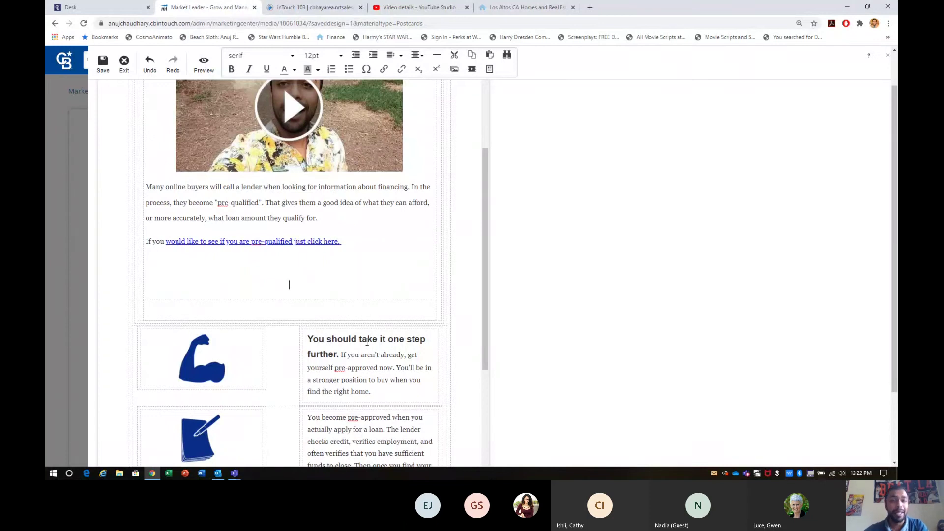
scroll(343, 239, "up", 4)
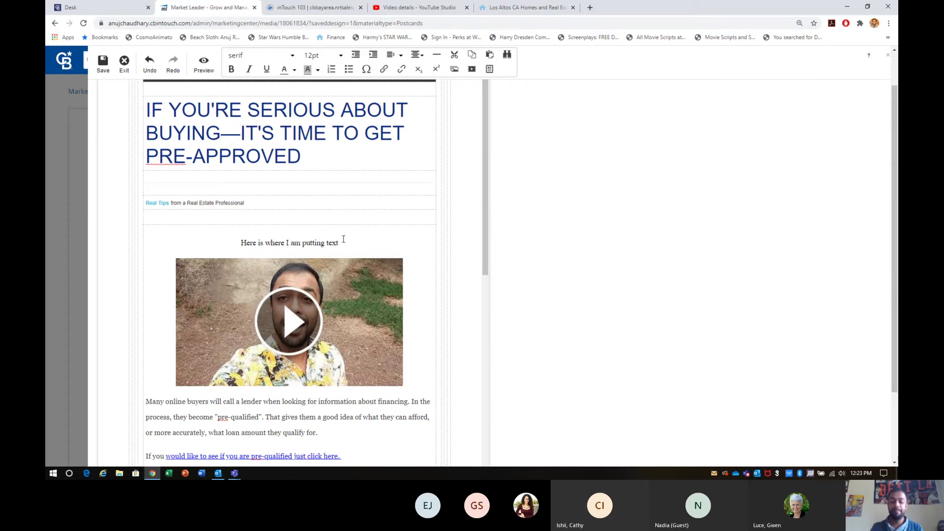
Save the design under its prefilled name and exit the editor to the detail page.
left_click(104, 64)
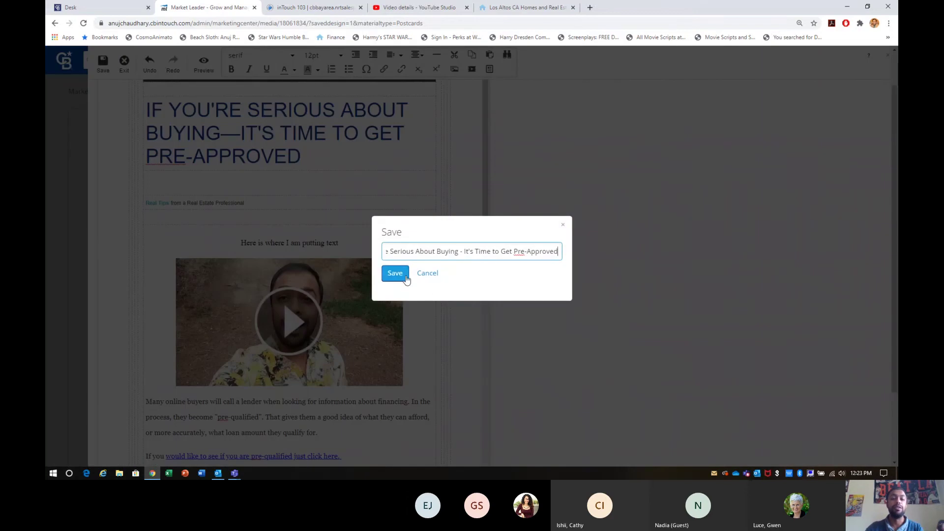
left_click(396, 273)
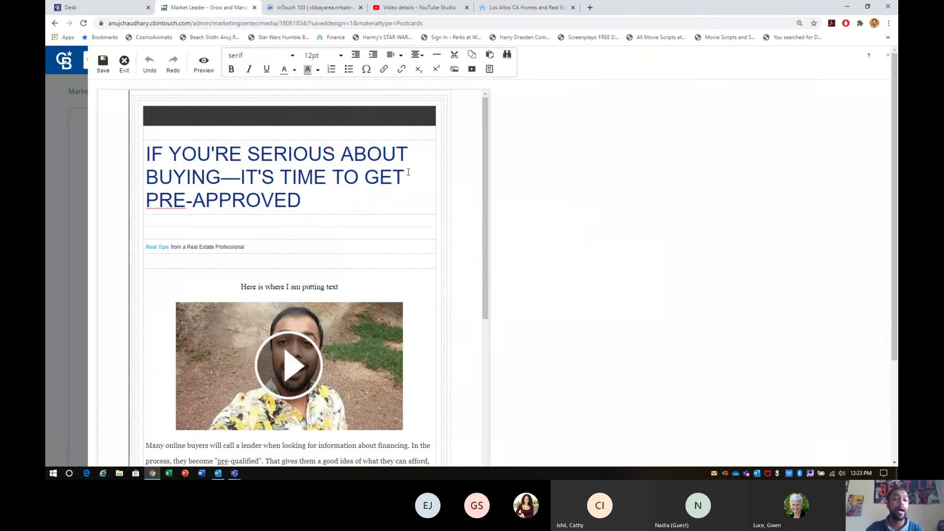
left_click(123, 66)
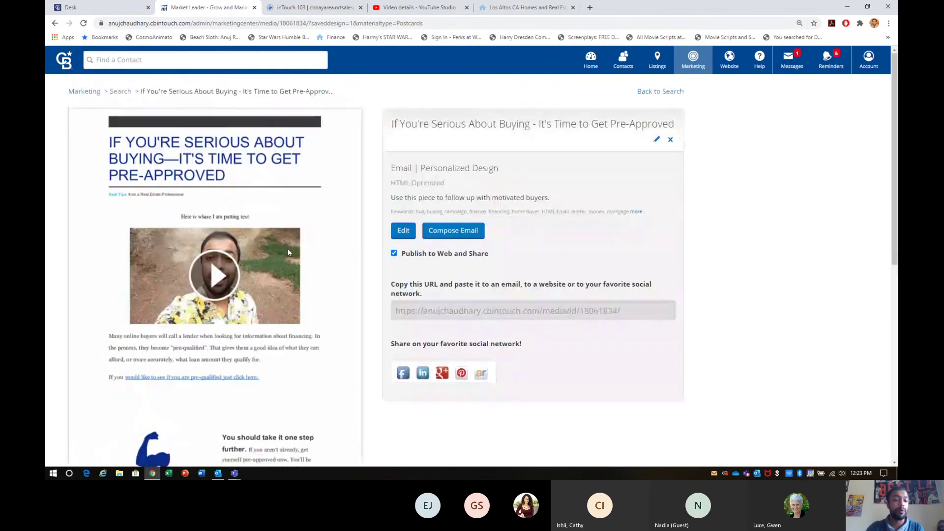
Load the design's copied share link in the agent website browser tab.
left_click(492, 310)
key("ctrl+c")
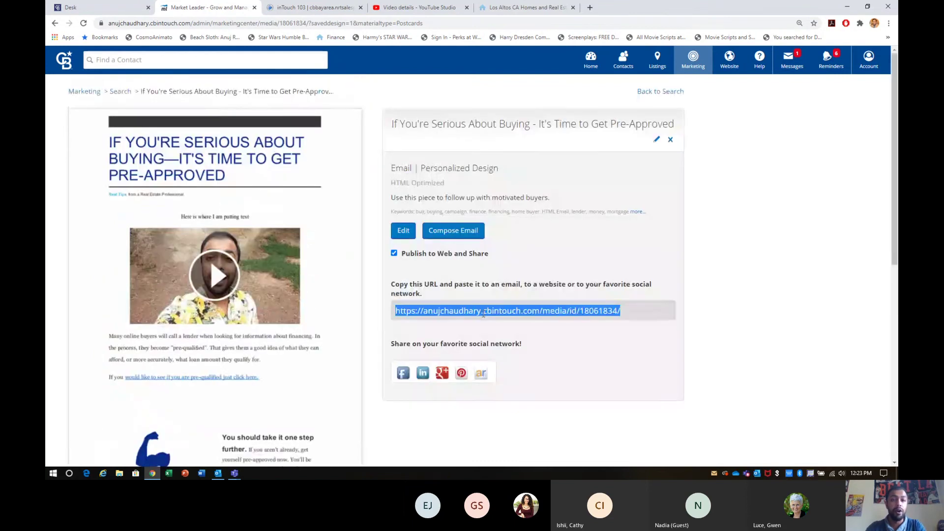
left_click(310, 7)
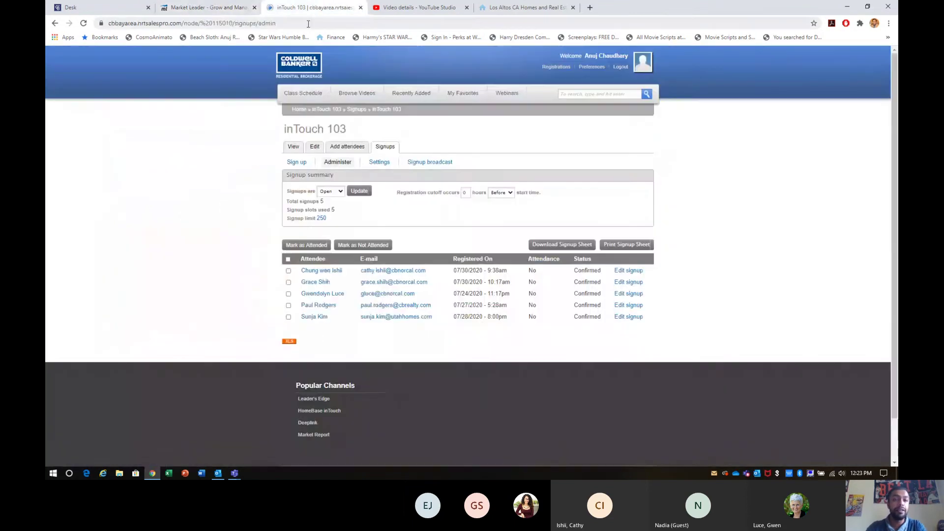
left_click(486, 8)
left_click(490, 21)
key("ctrl+v")
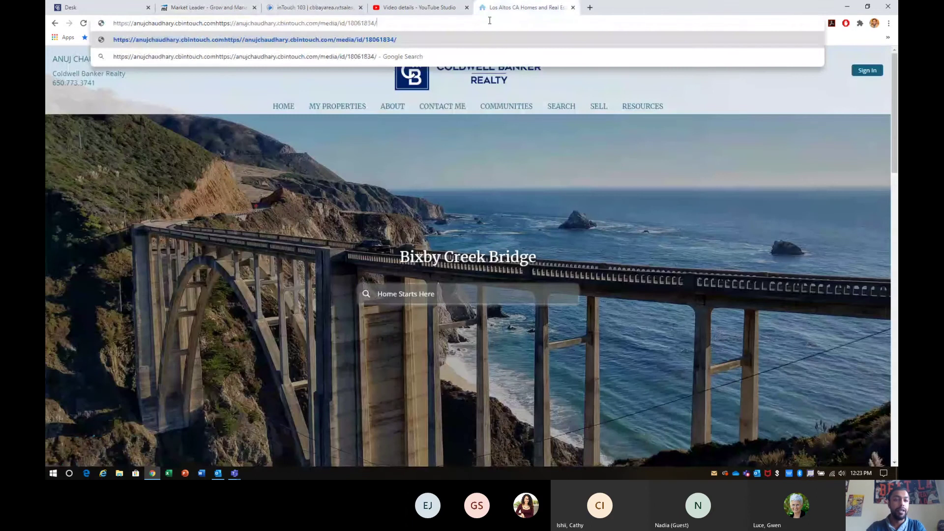
key("ctrl+a")
key("ctrl+v")
key("Return")
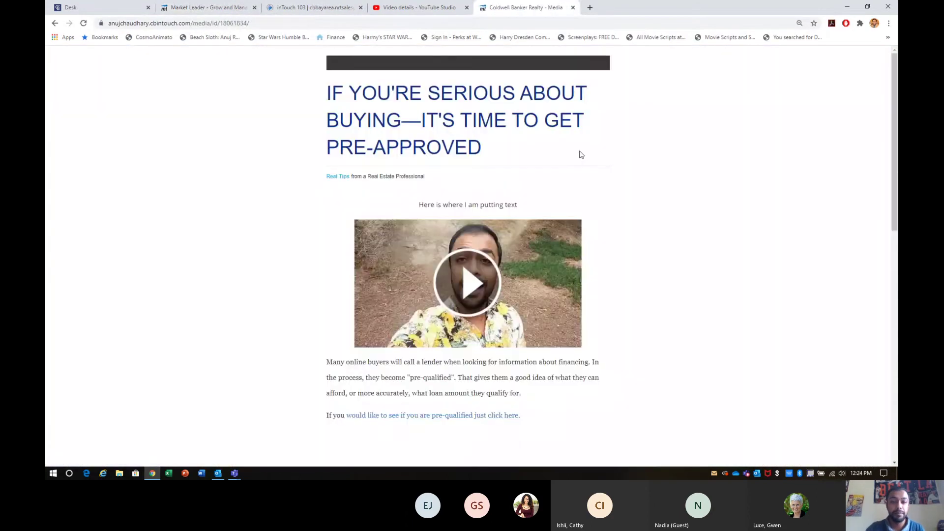
Scroll through the published email page, then switch to the meeting window.
scroll(580, 154, "down", 10)
scroll(580, 154, "down", 3)
scroll(580, 154, "up", 20)
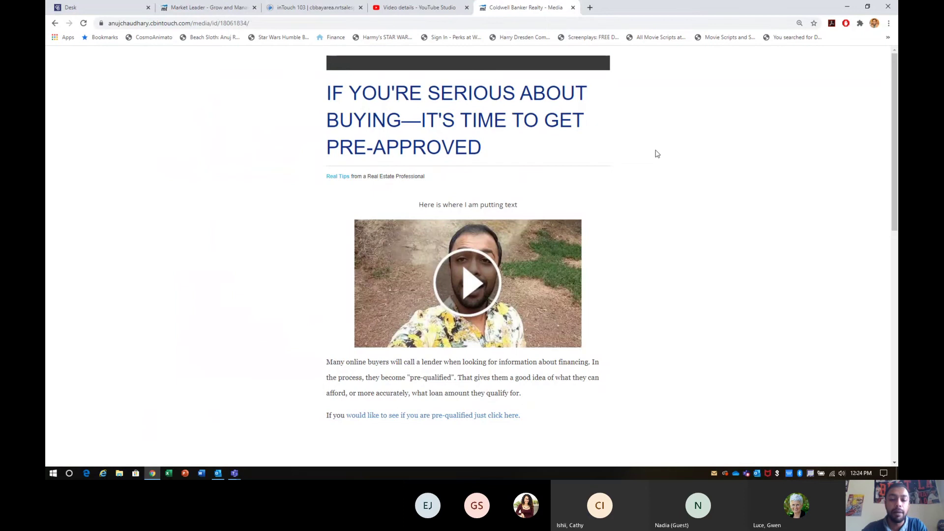
key("alt+Tab")
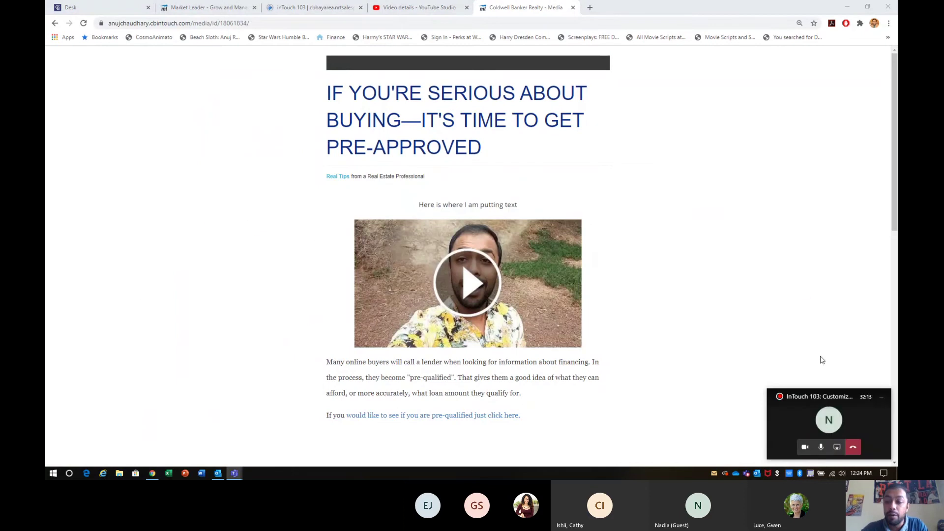
Stop sharing the screen with the meeting.
left_click(837, 448)
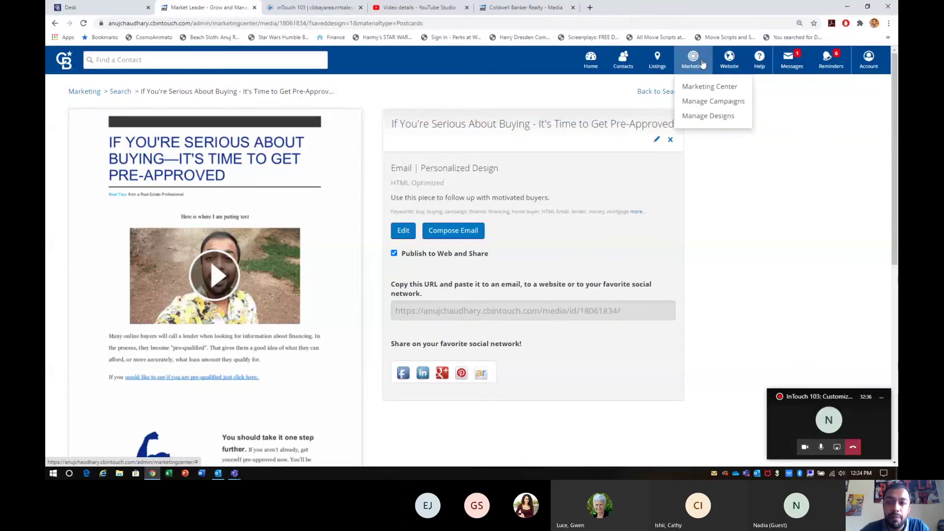
Open the Marketing Center's Email & Video Marketing library, keeping the Trending sort order.
left_click(693, 93)
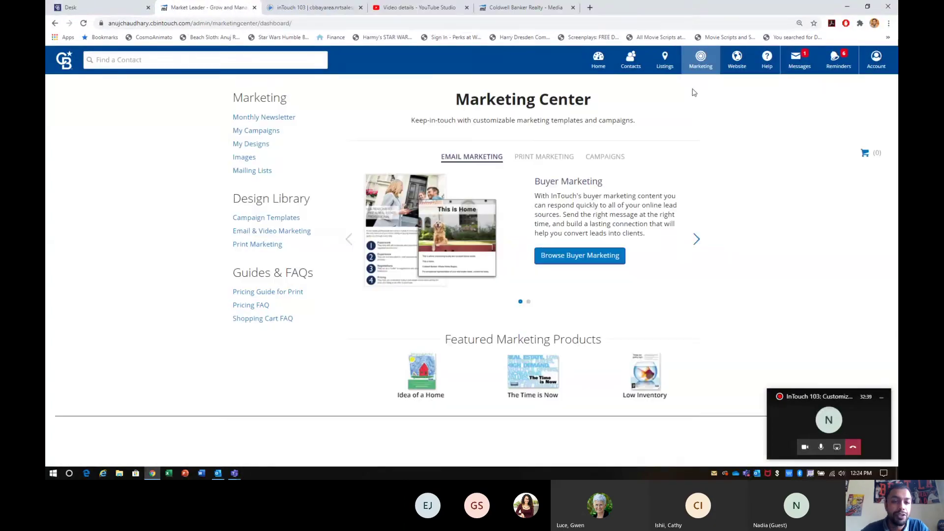
left_click(270, 233)
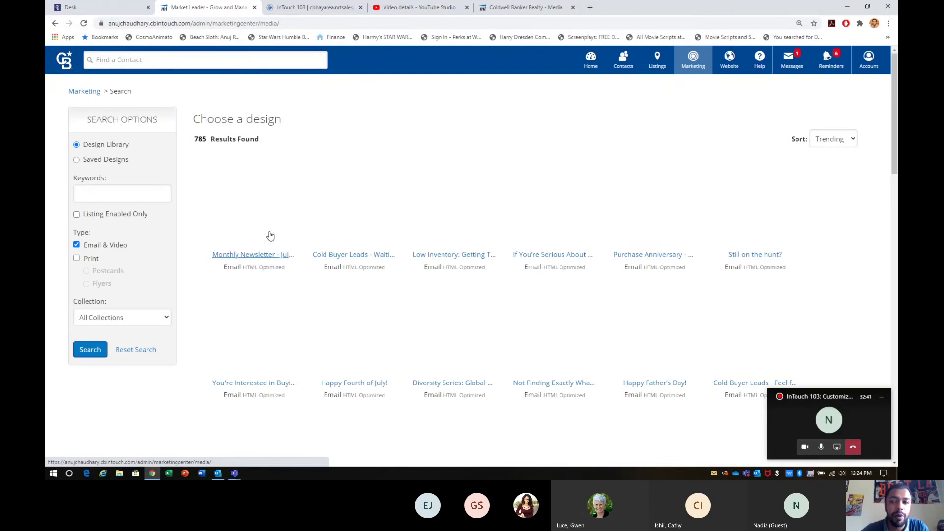
left_click_drag(793, 145, 847, 144)
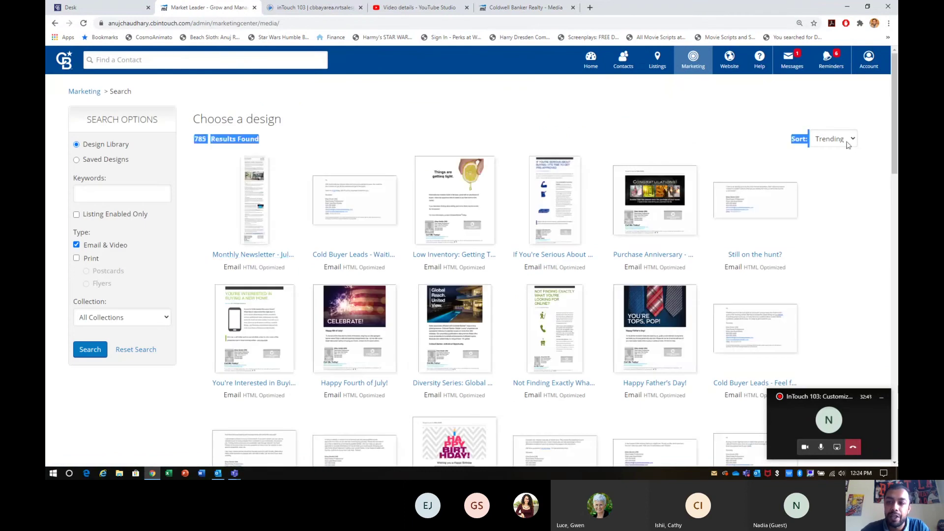
left_click(848, 143)
left_click(764, 130)
left_click(763, 131)
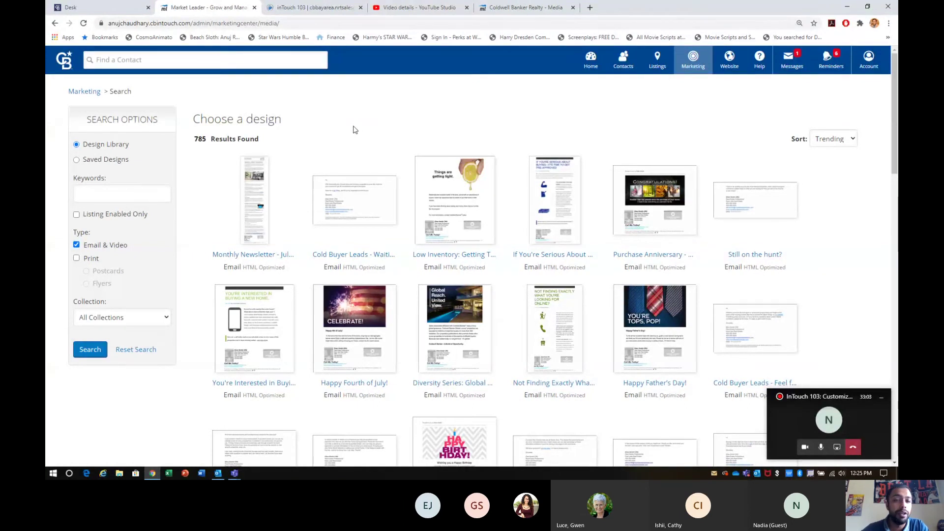
left_click(275, 252)
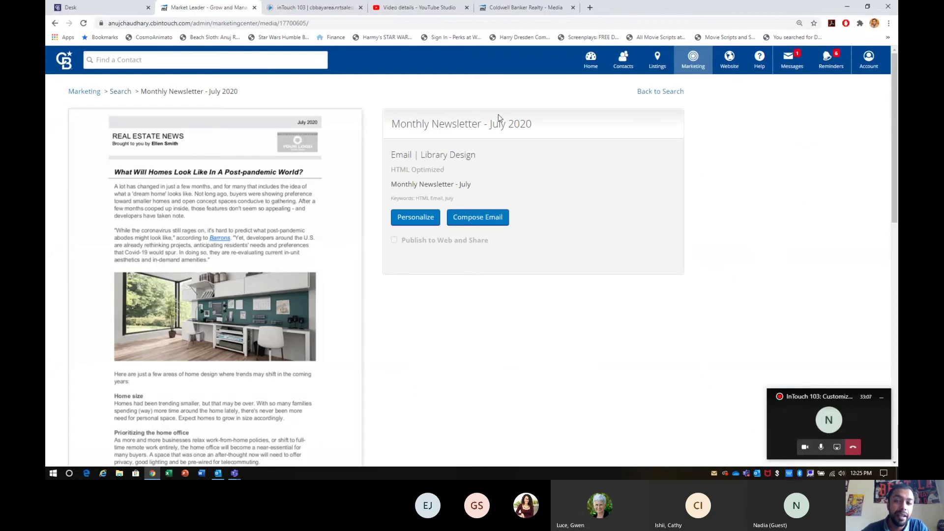
left_click(678, 92)
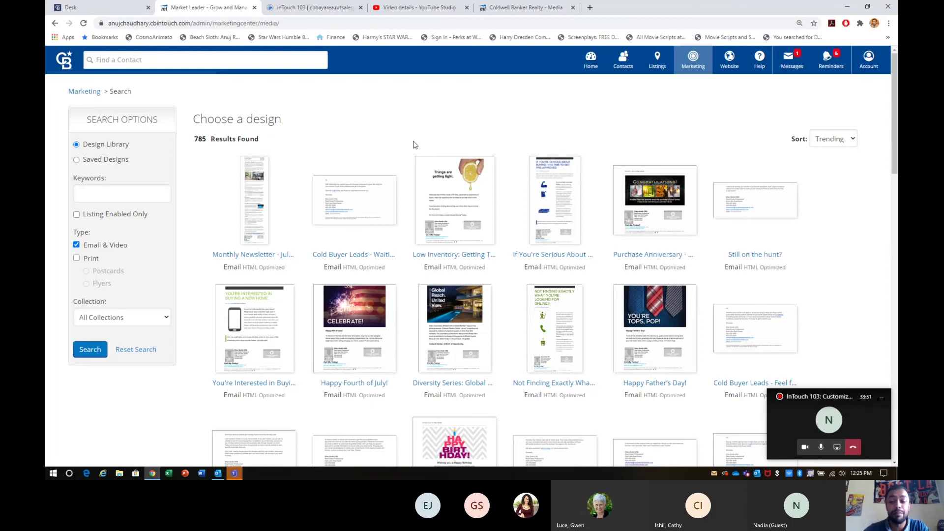
left_click(837, 447)
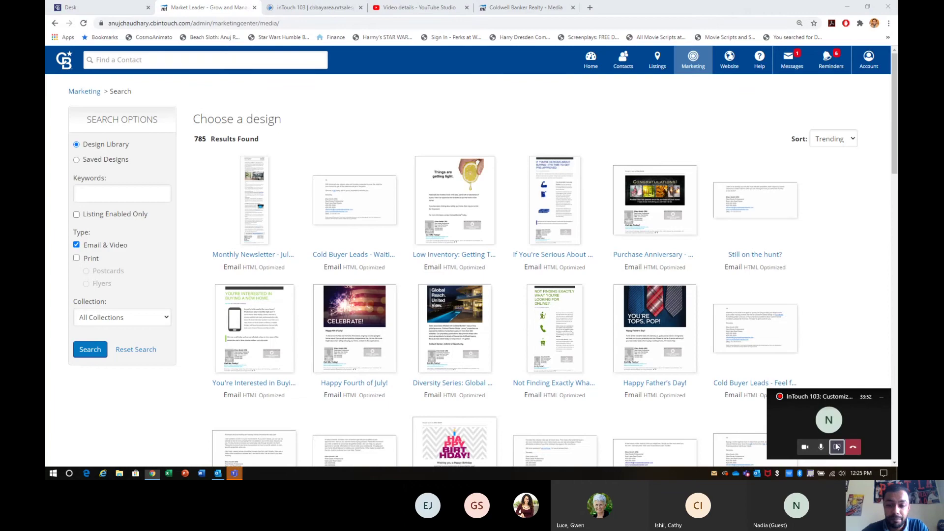